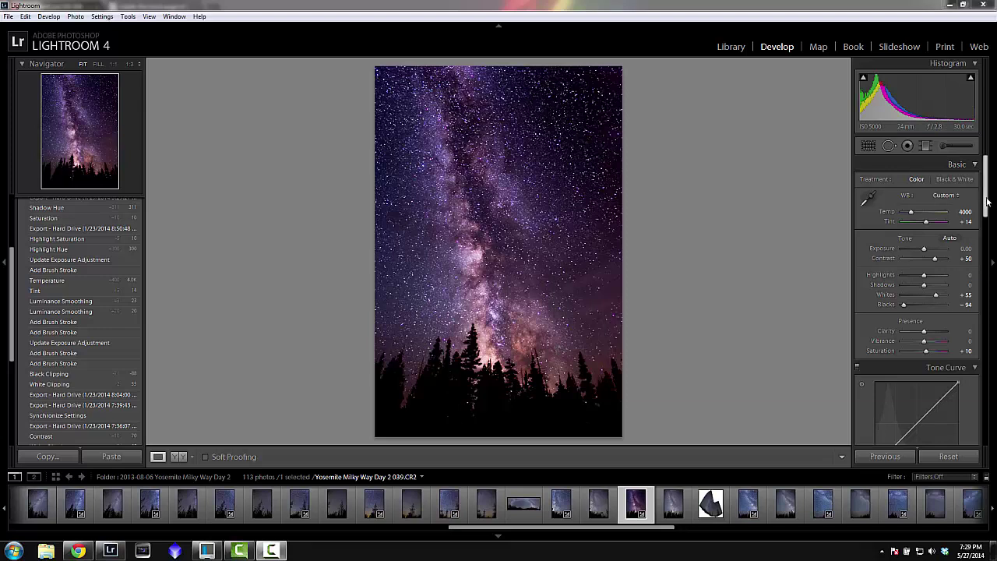
Review the edited photo's history and its Basic, Tone Curve, HSL and Split Toning adjustments
{"action": "left_click_drag", "start_coordinate": [987, 190], "coordinate": [982, 256]}
{"action": "scroll", "coordinate": [904, 224], "scroll_direction": "up", "scroll_amount": 5}
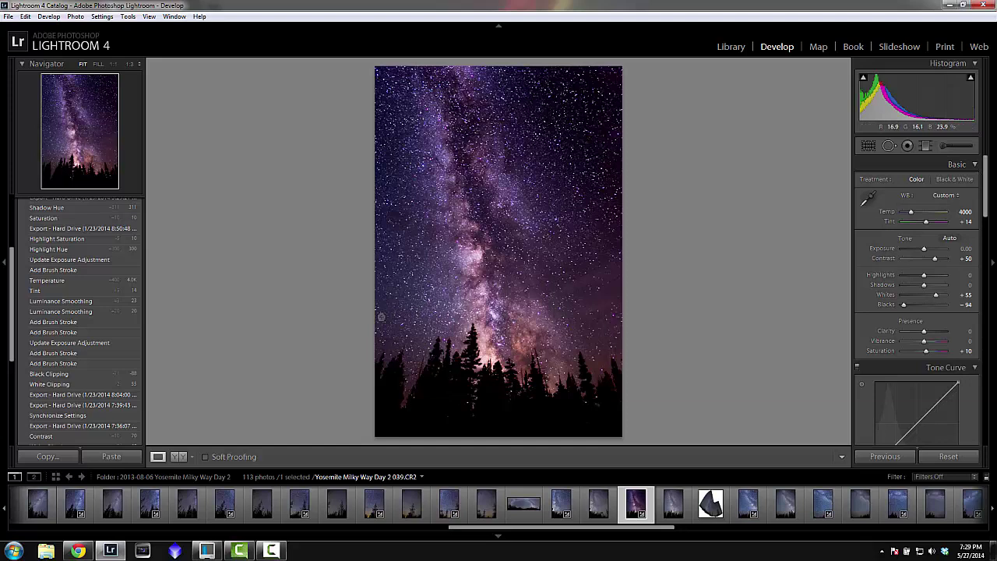
{"action": "scroll", "coordinate": [78, 312], "scroll_direction": "up", "scroll_amount": 5}
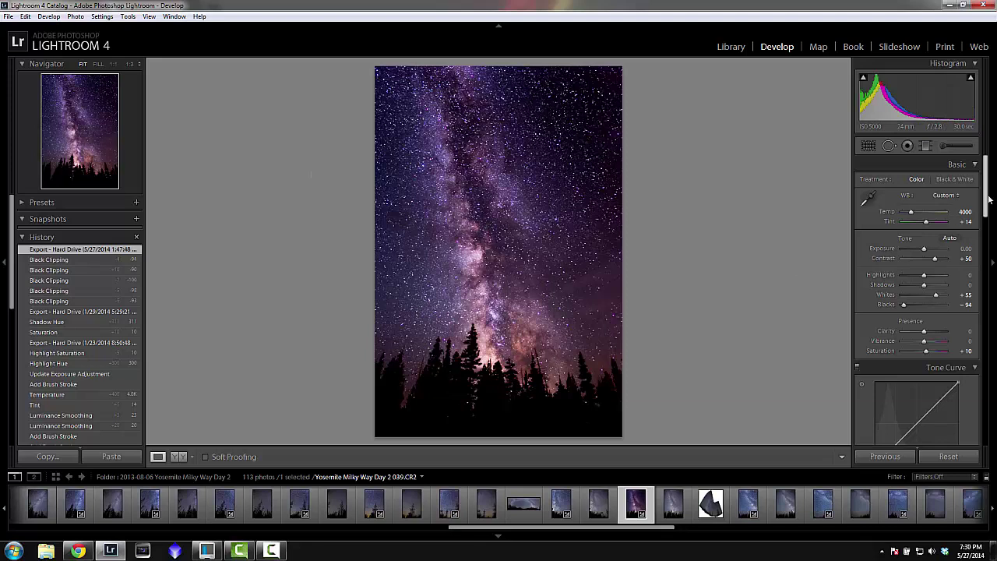
{"action": "scroll", "coordinate": [984, 201], "scroll_direction": "down", "scroll_amount": 3}
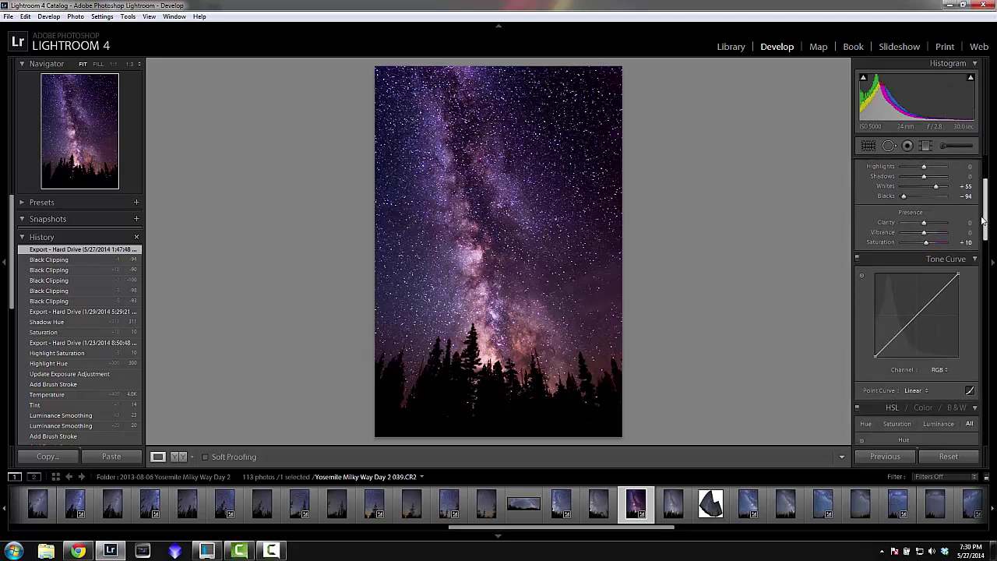
{"action": "scroll", "coordinate": [979, 207], "scroll_direction": "up", "scroll_amount": 3}
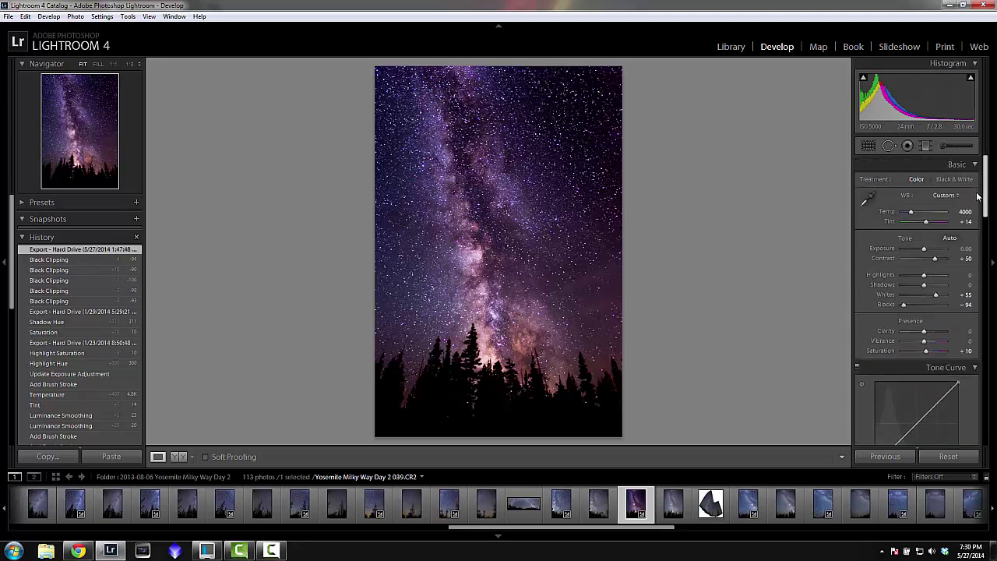
{"action": "scroll", "coordinate": [980, 203], "scroll_direction": "down", "scroll_amount": 6}
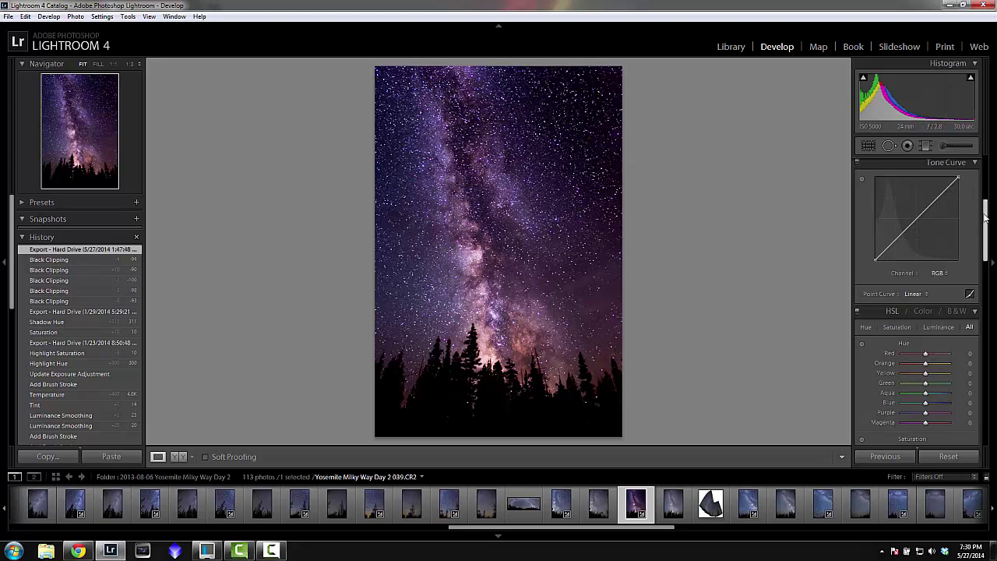
{"action": "left_click_drag", "start_coordinate": [988, 212], "coordinate": [986, 160]}
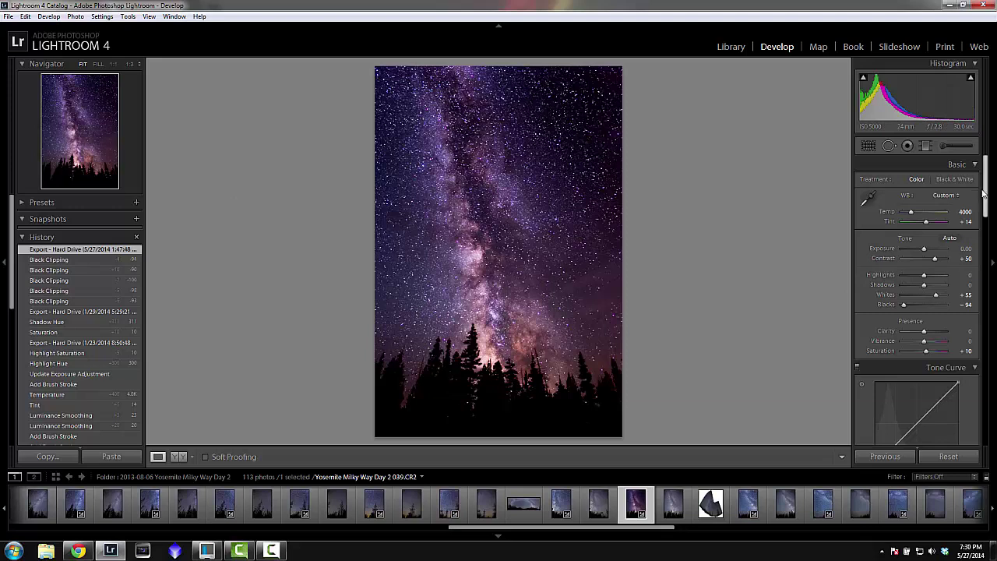
{"action": "left_click_drag", "start_coordinate": [986, 181], "coordinate": [983, 208]}
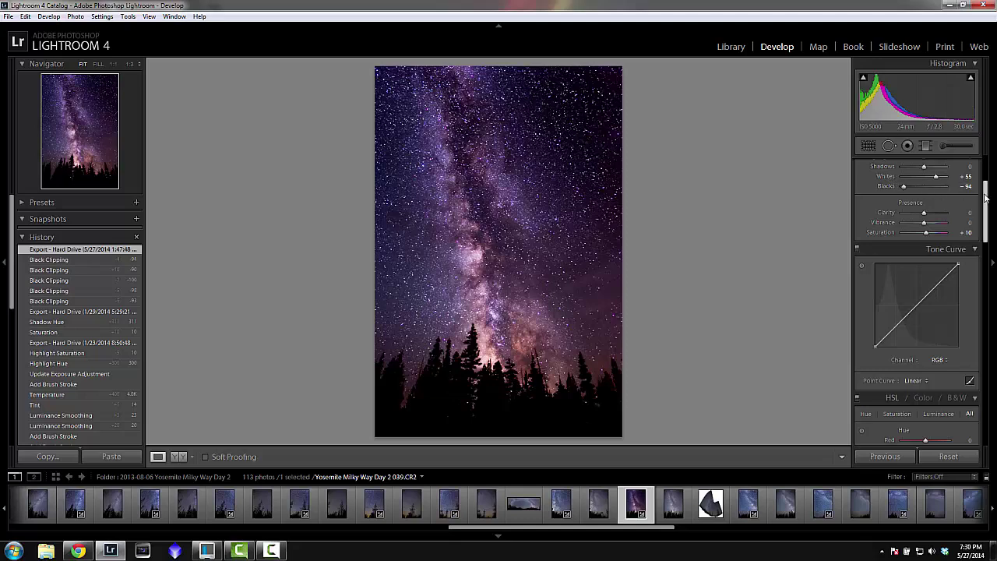
{"action": "left_click_drag", "start_coordinate": [986, 198], "coordinate": [988, 251]}
{"action": "scroll", "coordinate": [956, 249], "scroll_direction": "down", "scroll_amount": 4}
{"action": "scroll", "coordinate": [956, 240], "scroll_direction": "up", "scroll_amount": 8}
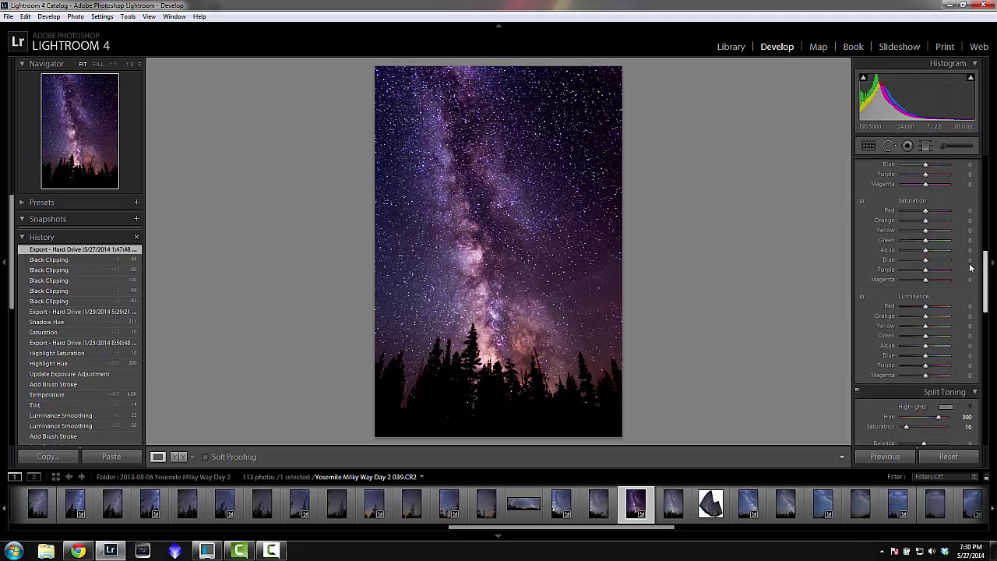
{"action": "scroll", "coordinate": [957, 240], "scroll_direction": "down", "scroll_amount": 6}
{"action": "scroll", "coordinate": [950, 312], "scroll_direction": "up", "scroll_amount": 4}
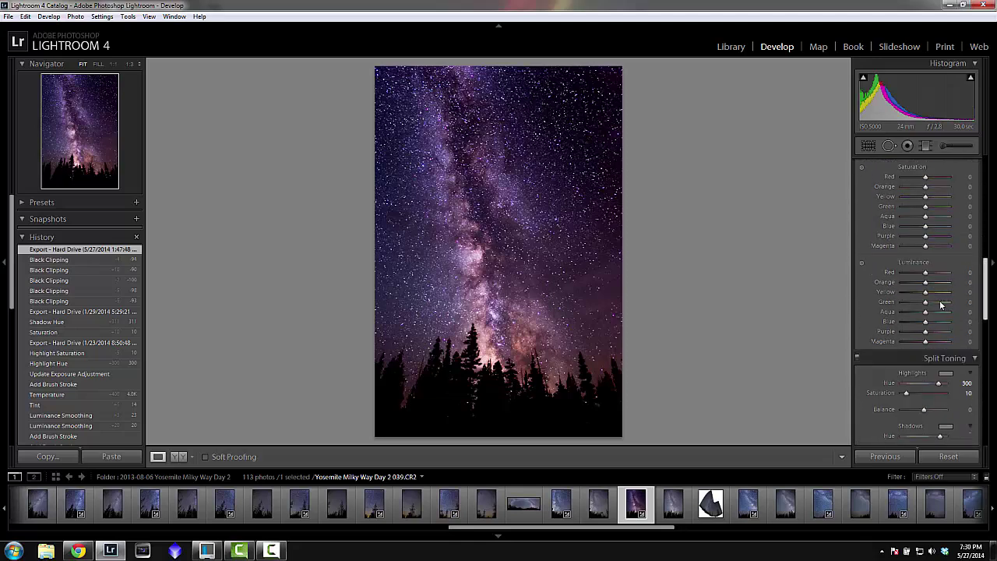
{"action": "scroll", "coordinate": [955, 284], "scroll_direction": "down", "scroll_amount": 3}
{"action": "scroll", "coordinate": [942, 218], "scroll_direction": "up", "scroll_amount": 5}
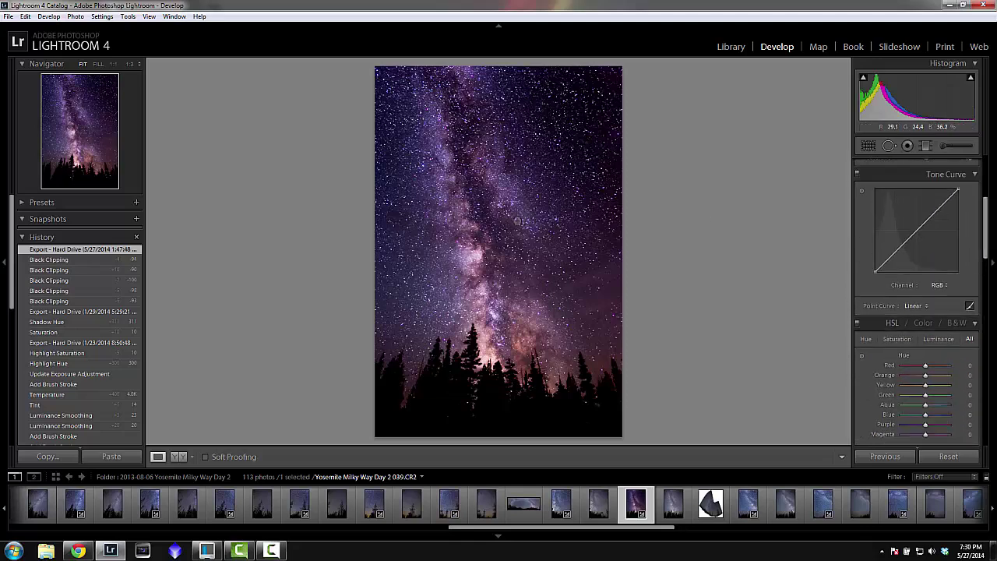
Examine the stars and noise in the upper sky and the Milky Way core at 1:1 magnification
{"action": "left_click", "coordinate": [571, 189]}
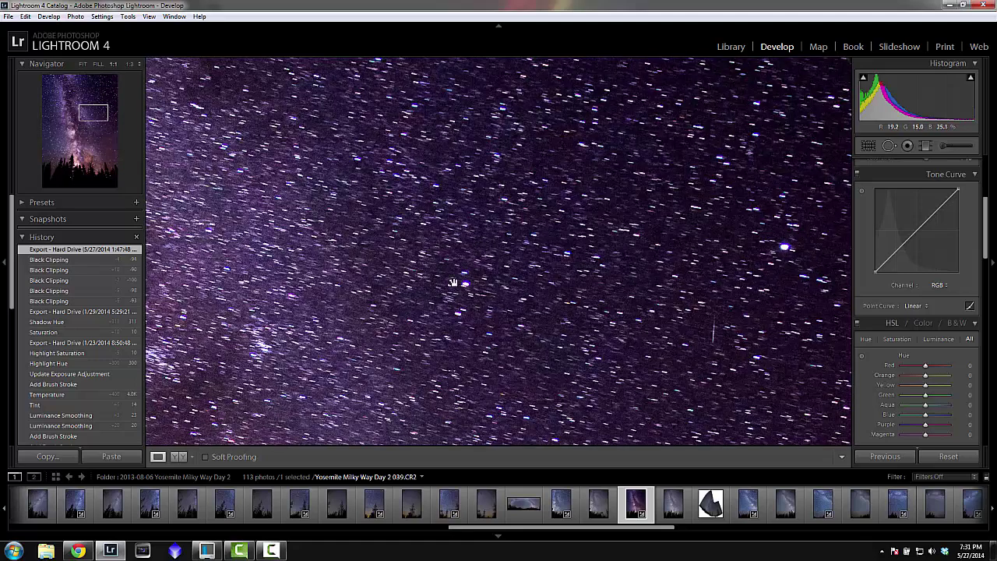
{"action": "left_click", "coordinate": [372, 275]}
{"action": "left_click", "coordinate": [541, 187]}
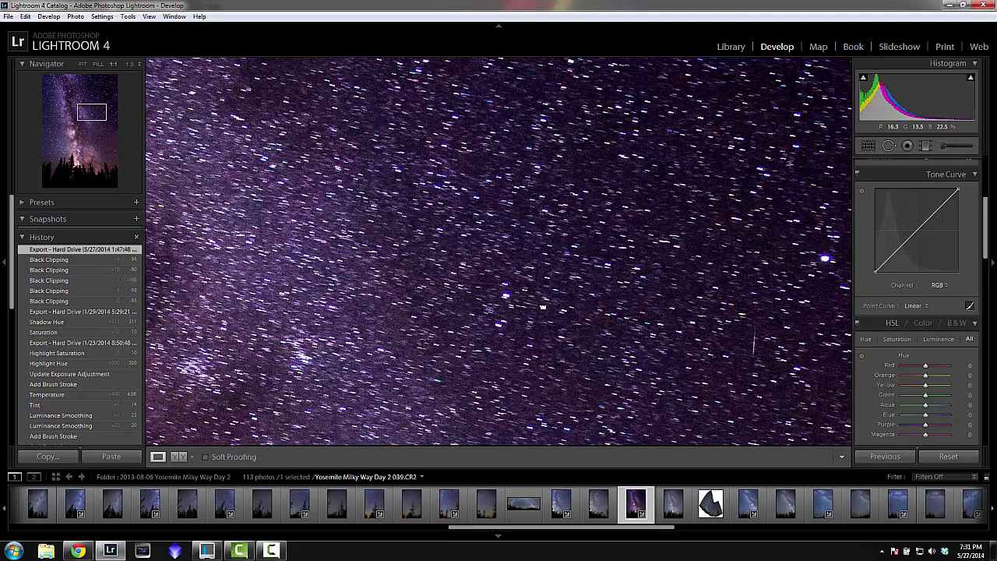
{"action": "left_click_drag", "start_coordinate": [752, 347], "coordinate": [715, 289]}
{"action": "left_click", "coordinate": [684, 277]}
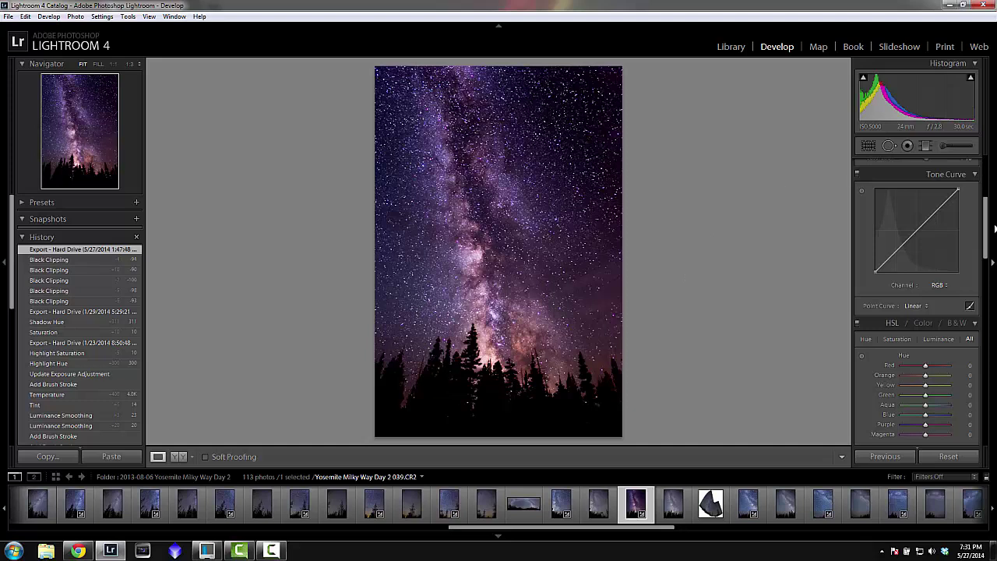
{"action": "left_click_drag", "start_coordinate": [989, 231], "coordinate": [986, 183]}
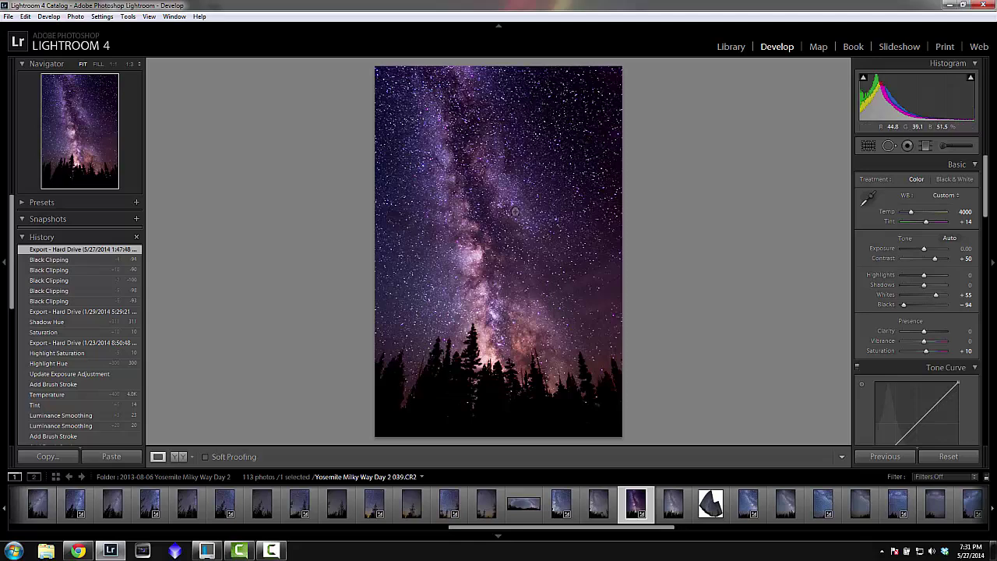
{"action": "left_click", "coordinate": [515, 211]}
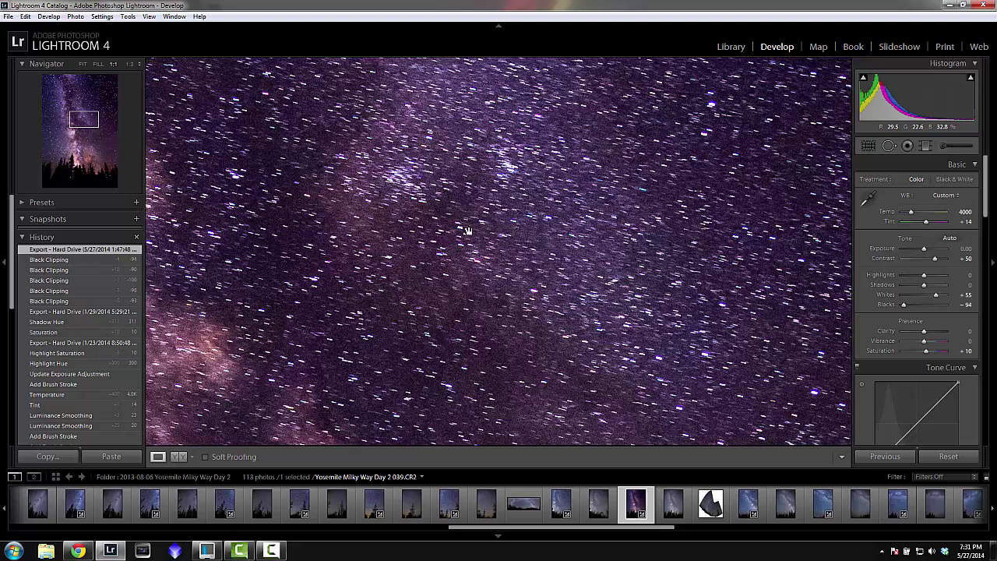
{"action": "left_click", "coordinate": [676, 229]}
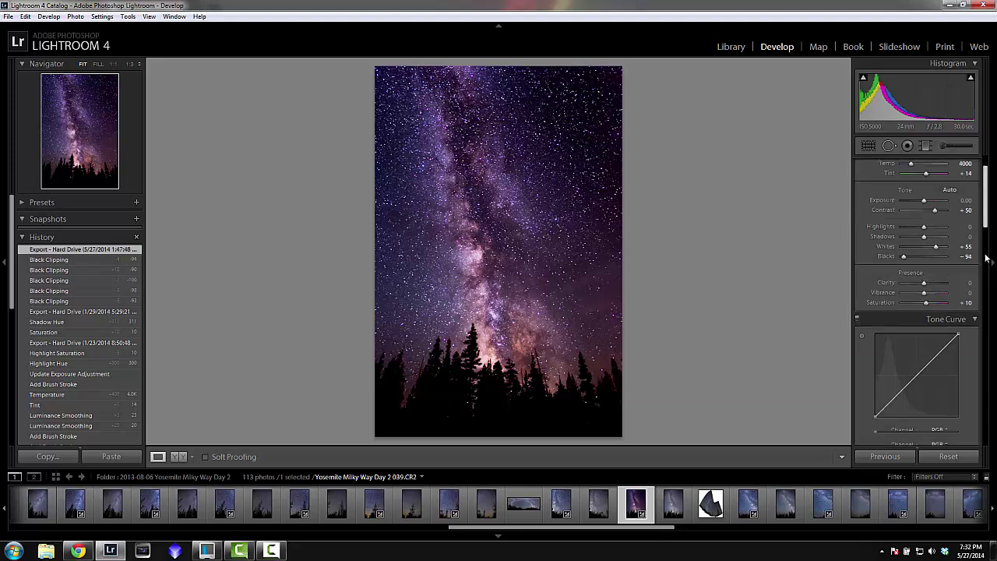
{"action": "scroll", "coordinate": [986, 218], "scroll_direction": "down", "scroll_amount": 5}
{"action": "scroll", "coordinate": [988, 226], "scroll_direction": "up", "scroll_amount": 5}
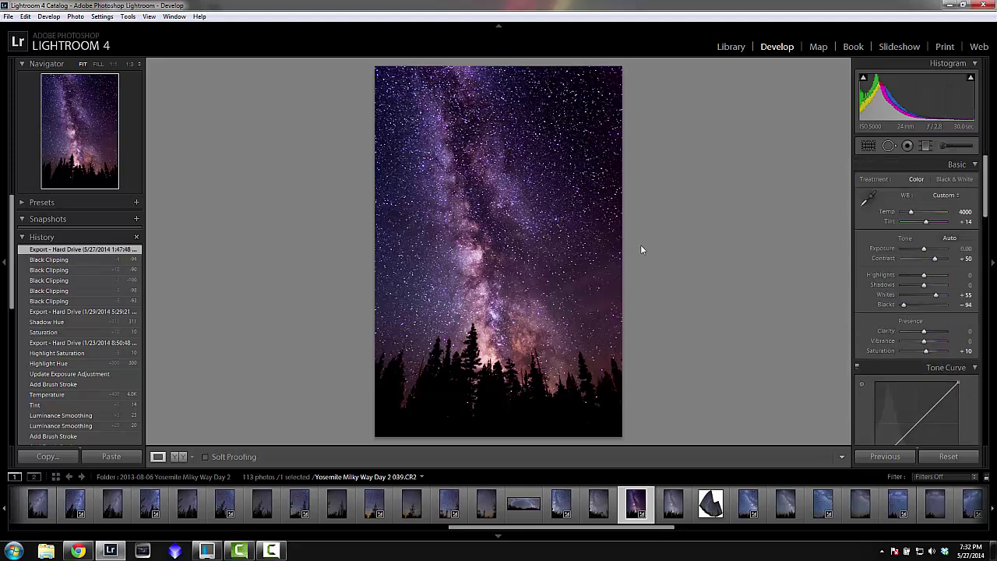
{"action": "left_click", "coordinate": [458, 308]}
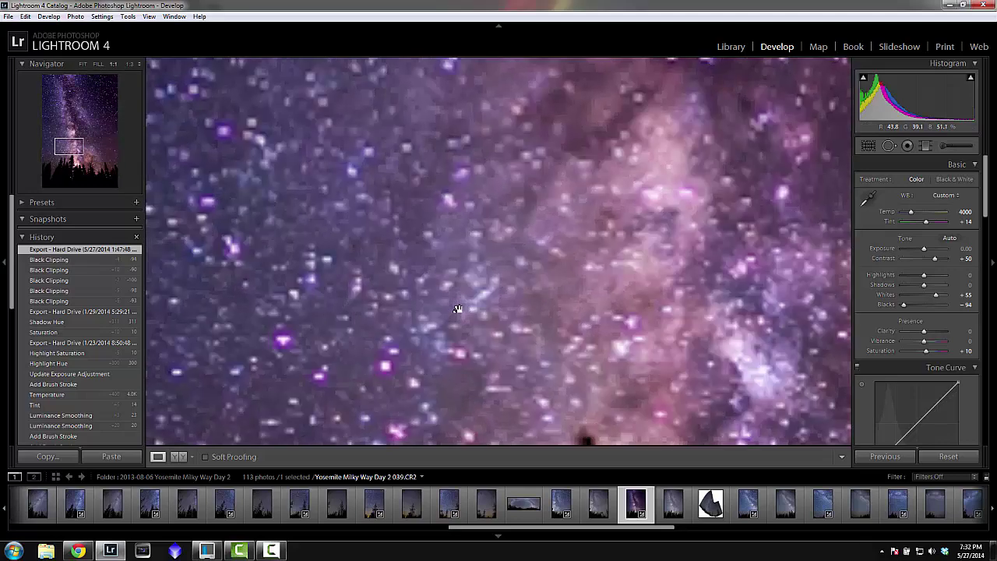
{"action": "left_click", "coordinate": [458, 309]}
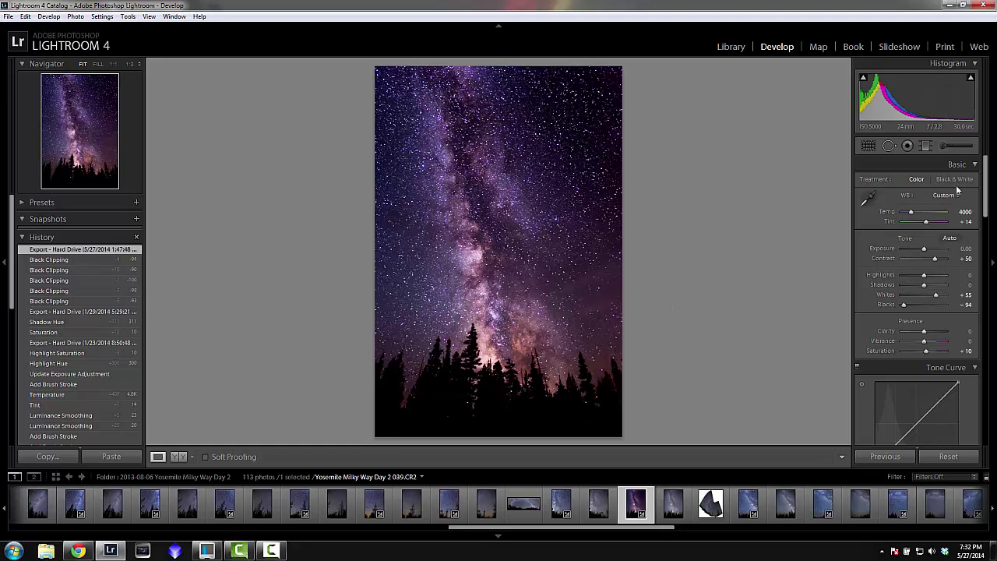
Reset all develop adjustments on the Milky Way photo and dismiss the Windows color scheme prompt
{"action": "left_click_drag", "start_coordinate": [987, 197], "coordinate": [986, 167]}
{"action": "left_click_drag", "start_coordinate": [986, 206], "coordinate": [987, 218]}
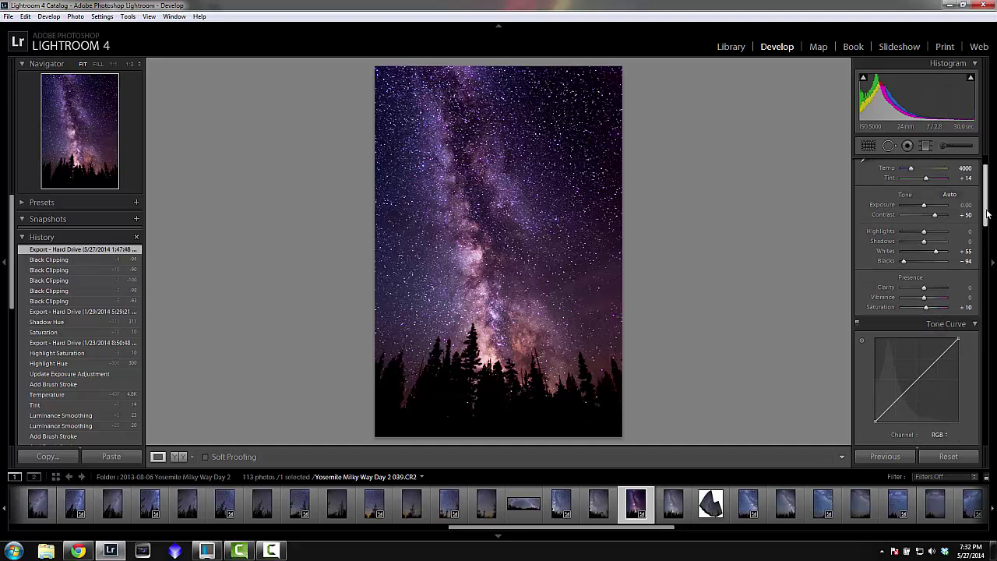
{"action": "left_click_drag", "start_coordinate": [987, 213], "coordinate": [980, 363]}
{"action": "scroll", "coordinate": [980, 374], "scroll_direction": "down", "scroll_amount": 3}
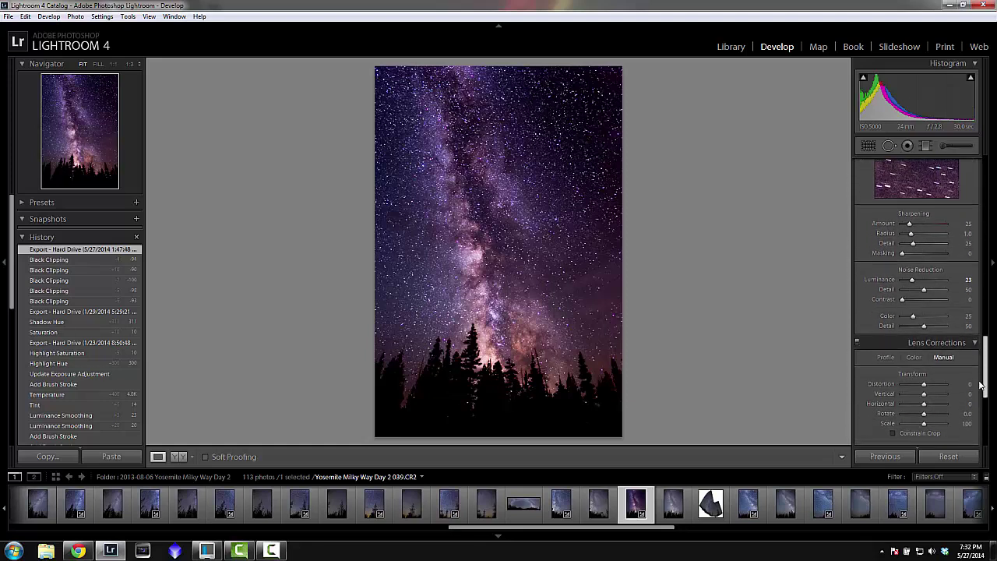
{"action": "left_click_drag", "start_coordinate": [980, 385], "coordinate": [974, 168]}
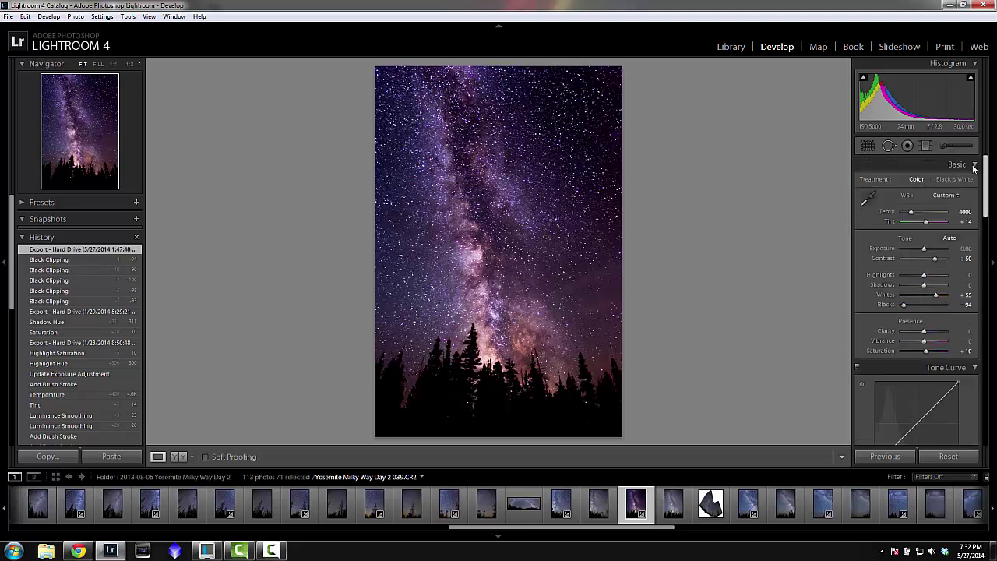
{"action": "left_click", "coordinate": [948, 456]}
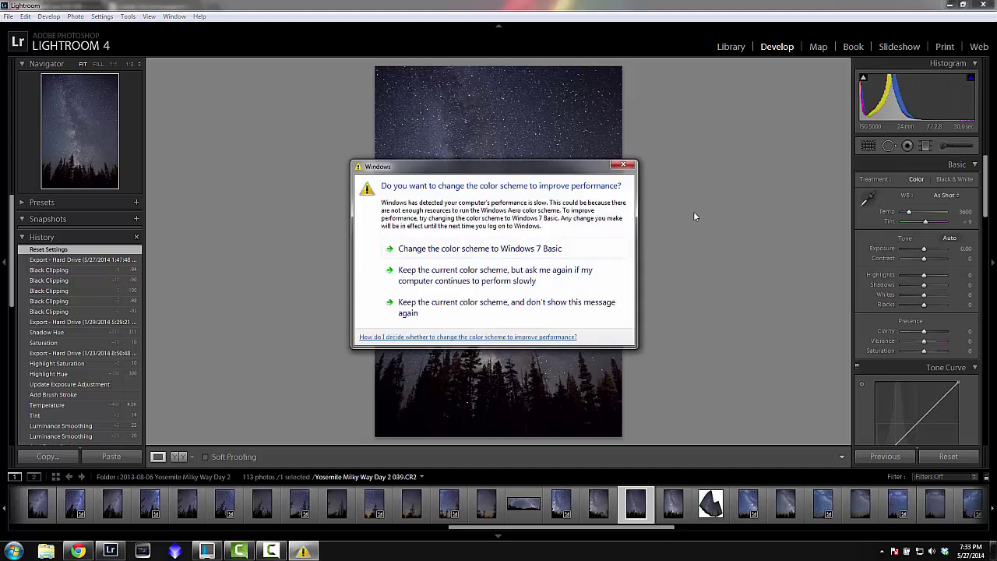
{"action": "left_click", "coordinate": [623, 164]}
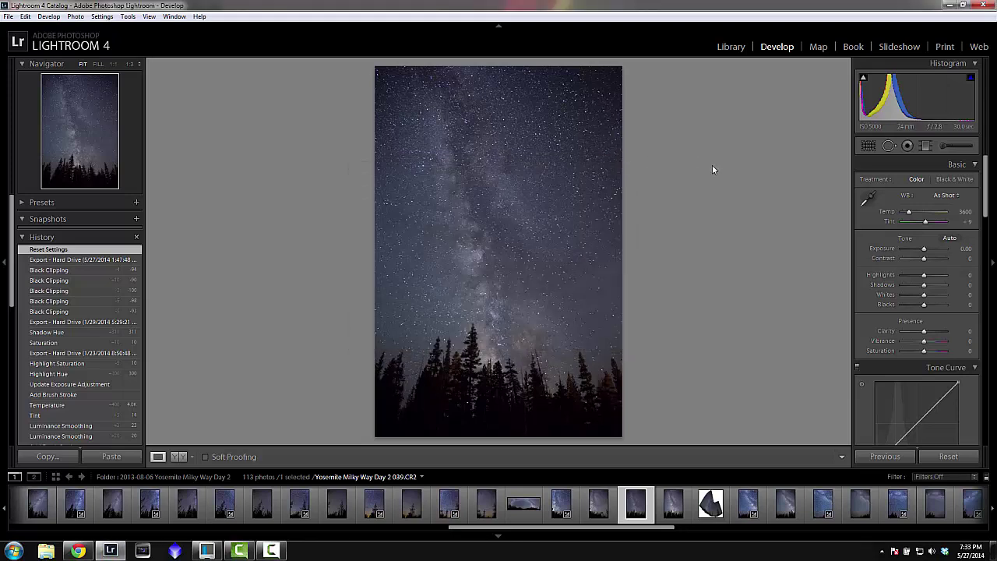
Set the photo's white balance temperature to 4000
{"action": "left_click", "coordinate": [963, 212]}
{"action": "type", "text": "4000"}
{"action": "key", "text": "Return"}
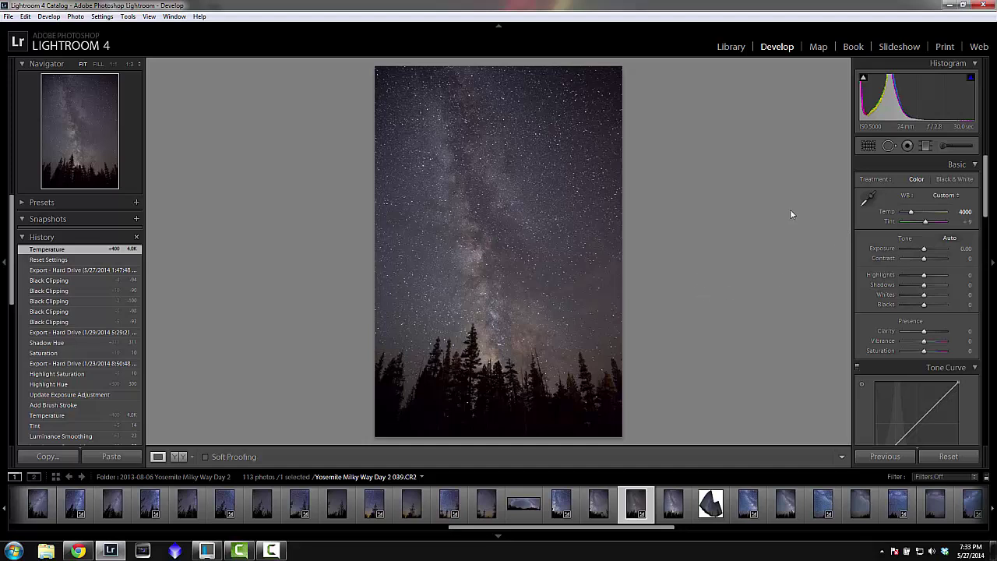
Try a cooler white balance temperature of 3500 on the photo, and return it to 4000
{"action": "left_click", "coordinate": [965, 211]}
{"action": "type", "text": "3500"}
{"action": "key", "text": "Return"}
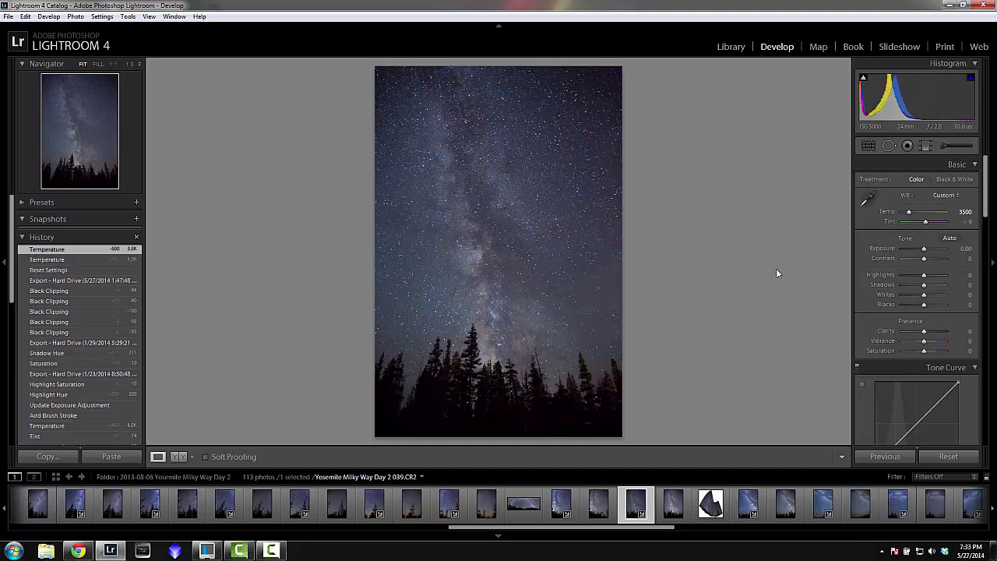
{"action": "left_click", "coordinate": [964, 212]}
{"action": "type", "text": "4000"}
{"action": "key", "text": "Return"}
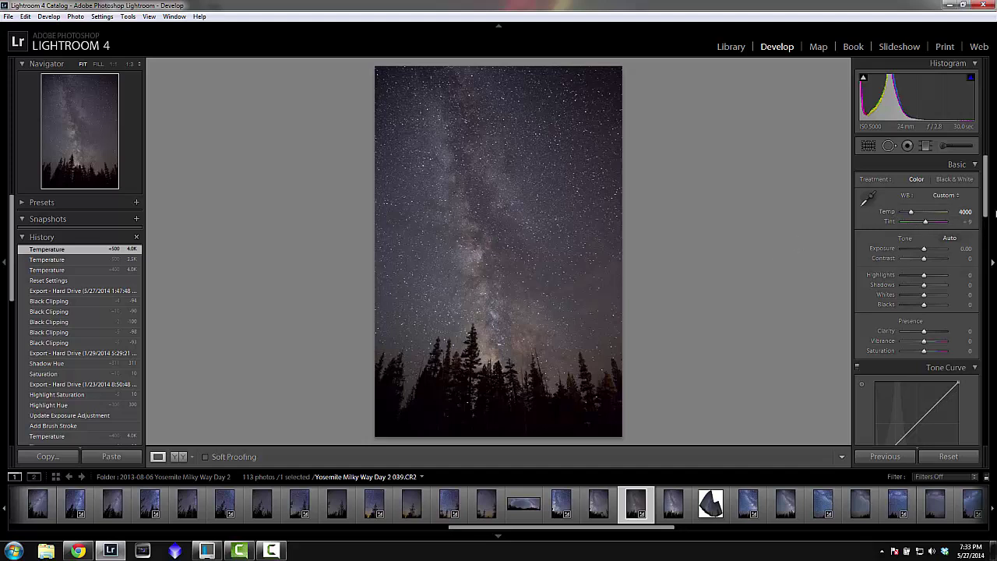
Compare the Reset Settings history state with the most recent temperature edit, and return to that latest edit
{"action": "scroll", "coordinate": [987, 215], "scroll_direction": "down", "scroll_amount": 1}
{"action": "scroll", "coordinate": [987, 214], "scroll_direction": "up", "scroll_amount": 1}
{"action": "left_click_drag", "start_coordinate": [985, 201], "coordinate": [980, 357]}
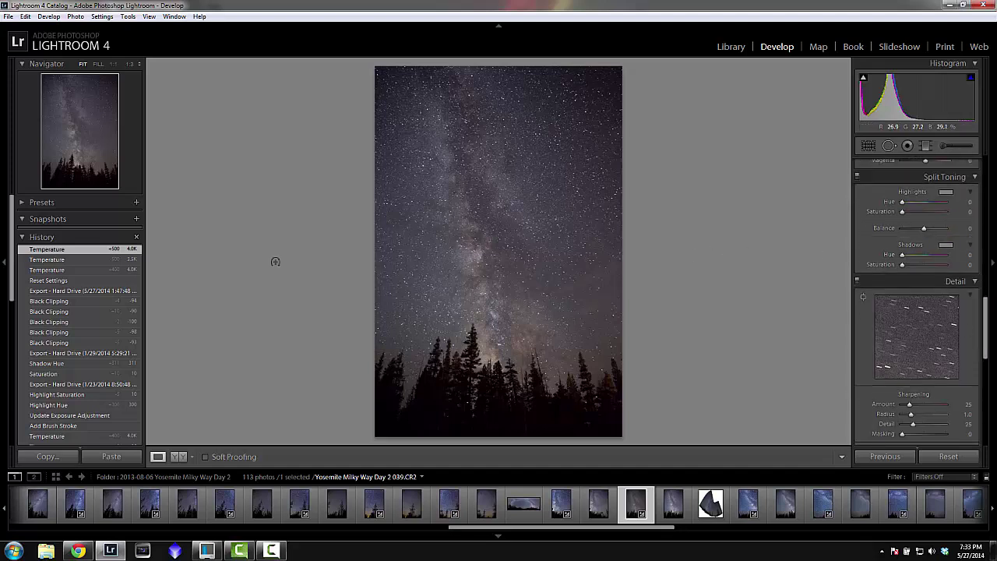
{"action": "left_click", "coordinate": [86, 280]}
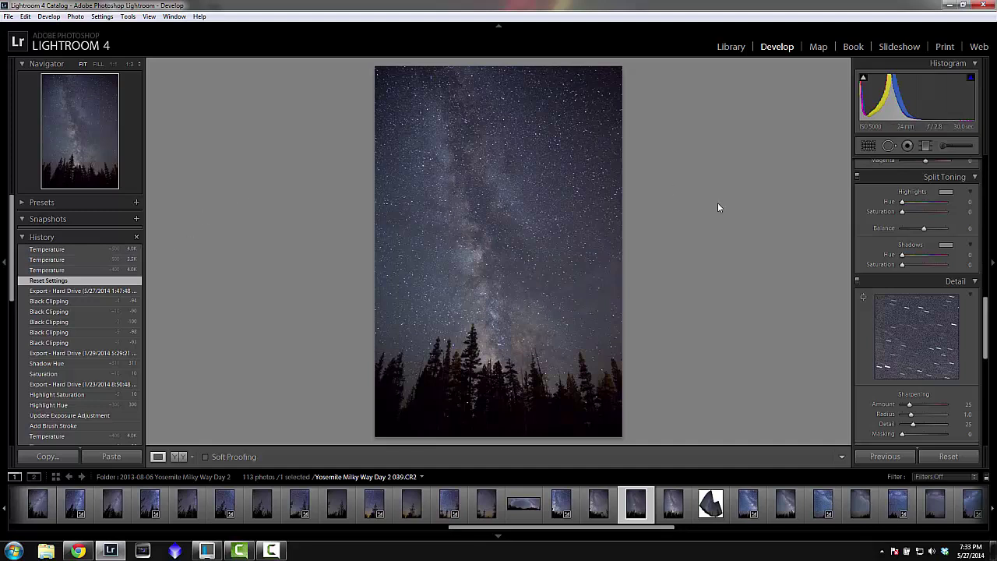
{"action": "left_click_drag", "start_coordinate": [986, 322], "coordinate": [987, 156]}
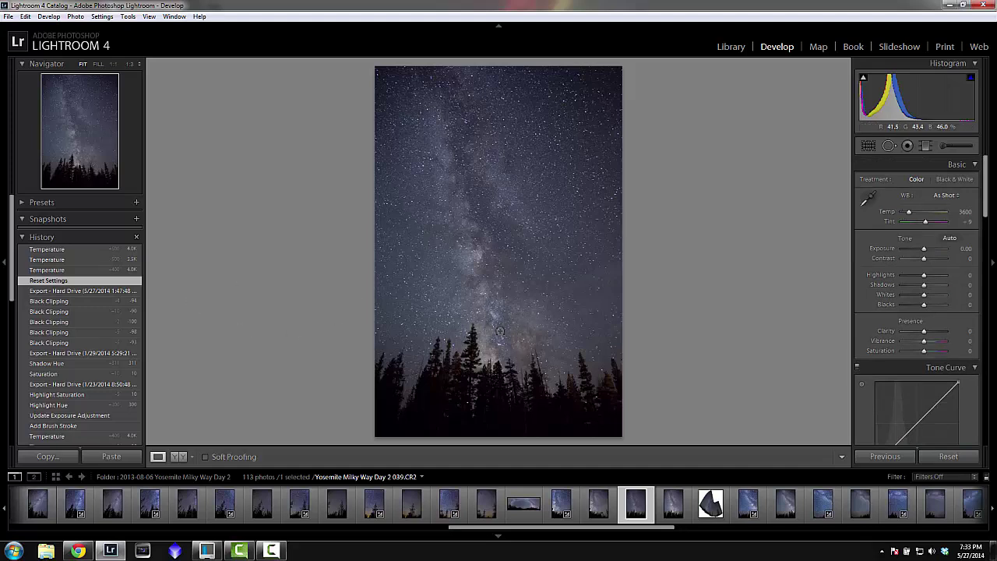
{"action": "left_click", "coordinate": [88, 248]}
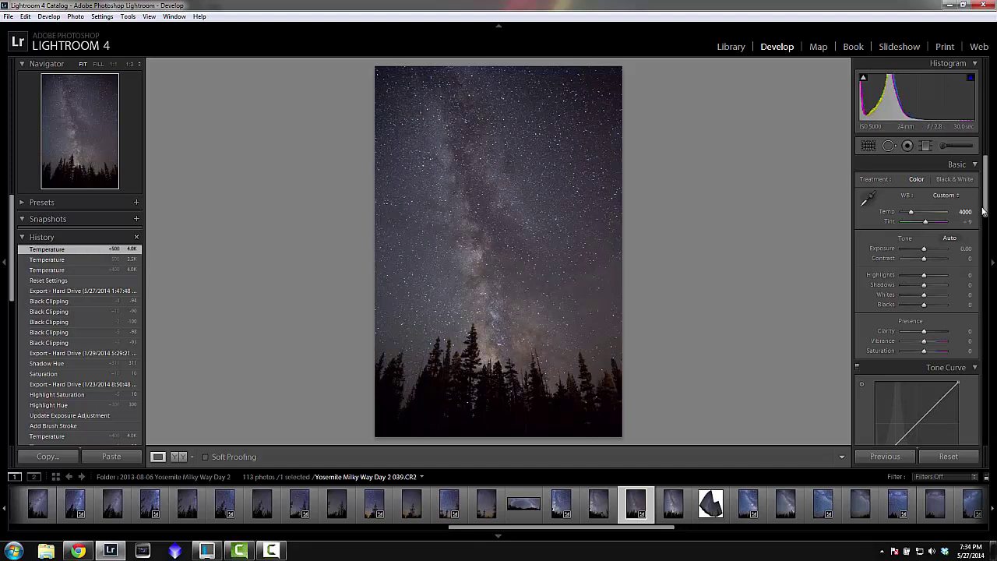
Set the luminance noise reduction of the photo to 25
{"action": "left_click_drag", "start_coordinate": [985, 212], "coordinate": [984, 363]}
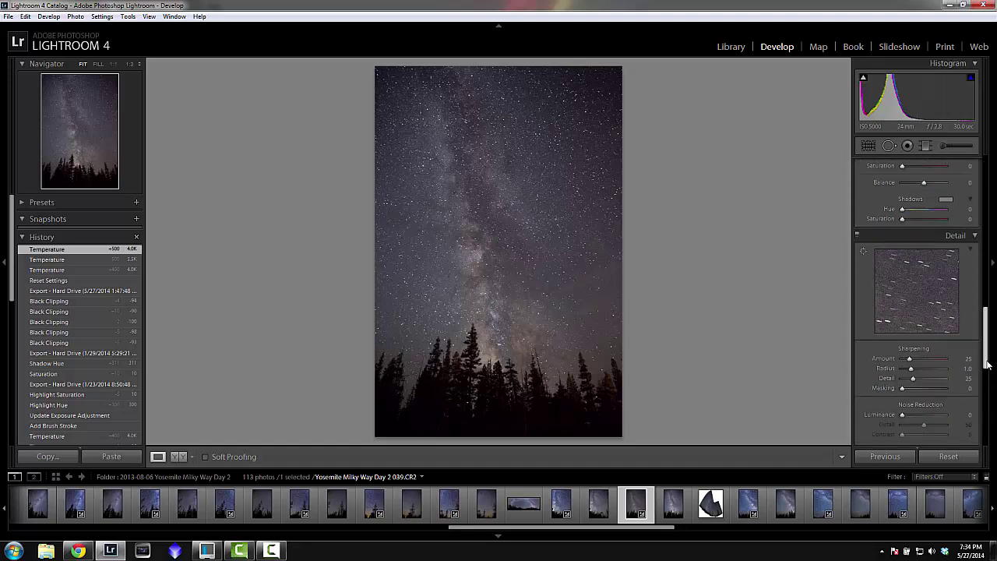
{"action": "scroll", "coordinate": [981, 364], "scroll_direction": "down", "scroll_amount": 2}
{"action": "left_click", "coordinate": [966, 352]}
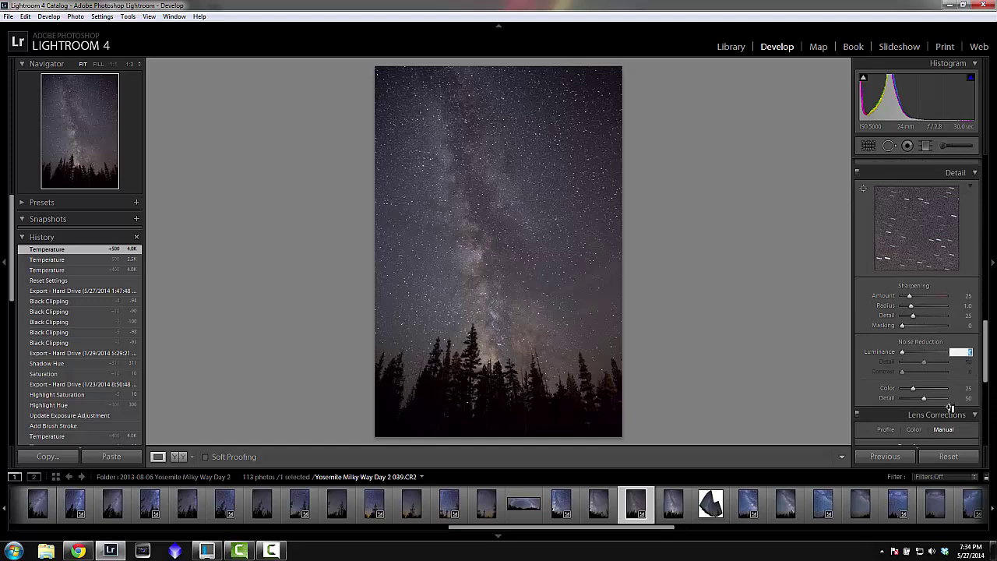
{"action": "type", "text": "25"}
{"action": "key", "text": "Return"}
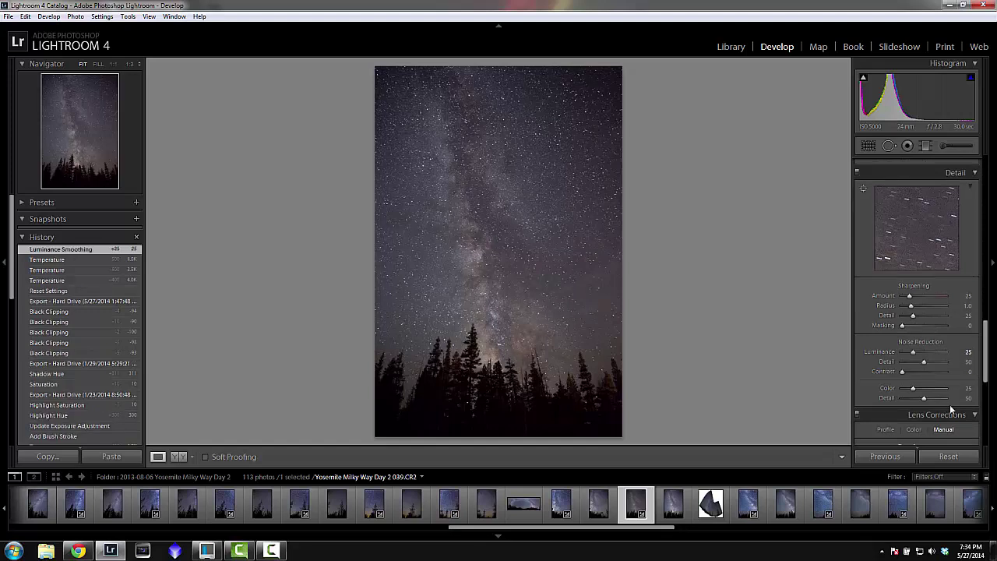
{"action": "scroll", "coordinate": [987, 381], "scroll_direction": "down", "scroll_amount": 2}
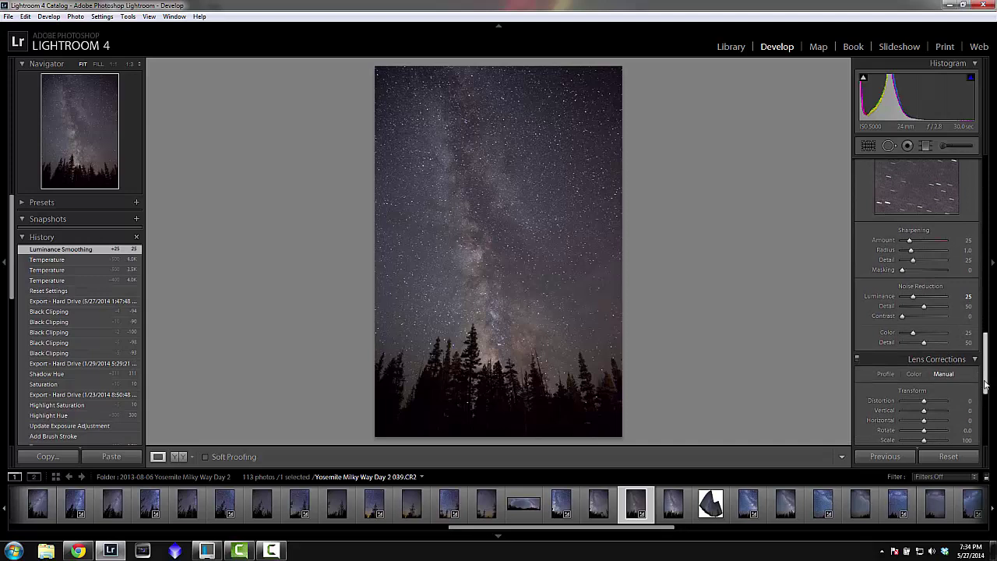
Inspect the photo's corner at full size, try a lens vignetting amount of +100, and settle on +69
{"action": "scroll", "coordinate": [986, 399], "scroll_direction": "down", "scroll_amount": 3}
{"action": "scroll", "coordinate": [988, 404], "scroll_direction": "down", "scroll_amount": 1}
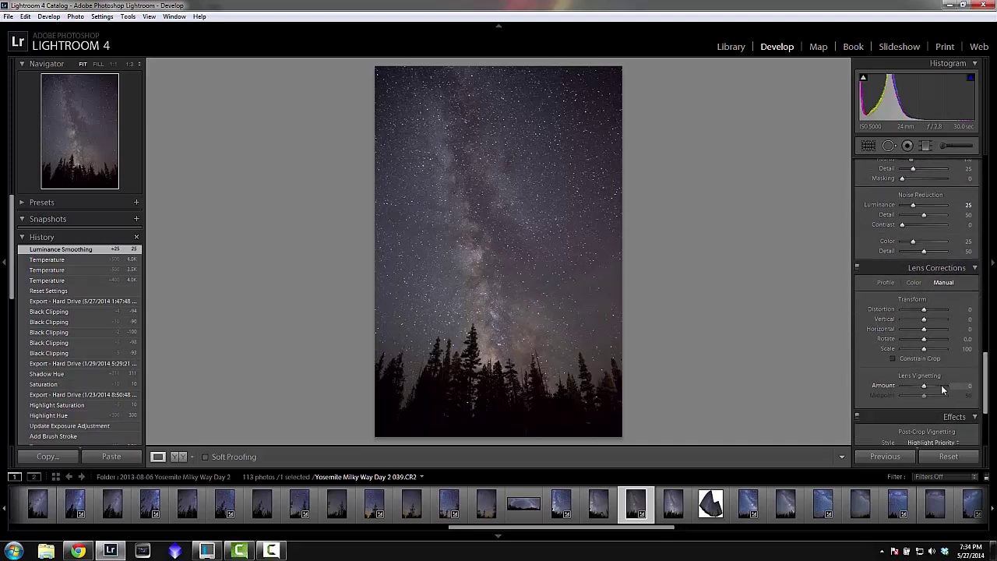
{"action": "left_click", "coordinate": [613, 90]}
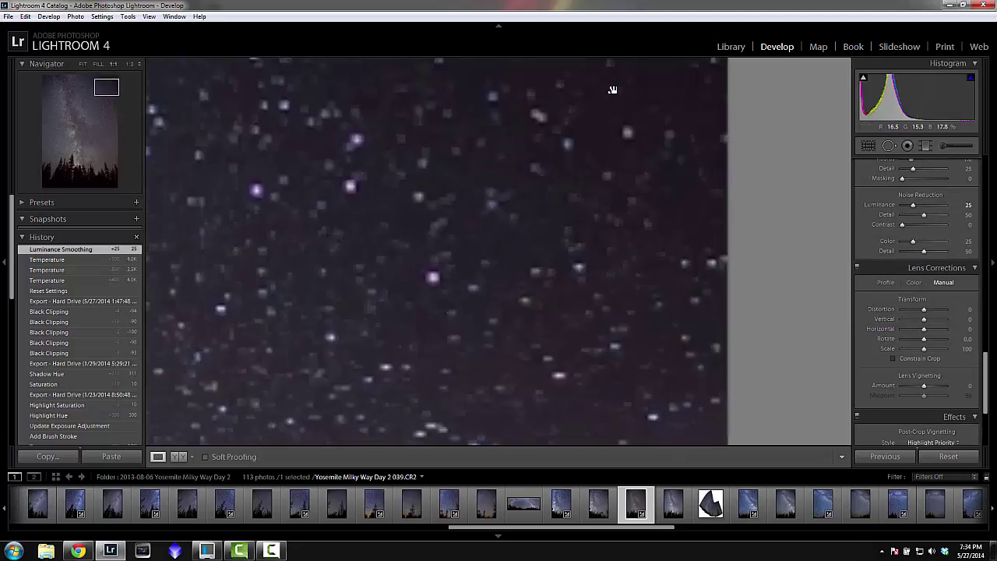
{"action": "left_click", "coordinate": [523, 228]}
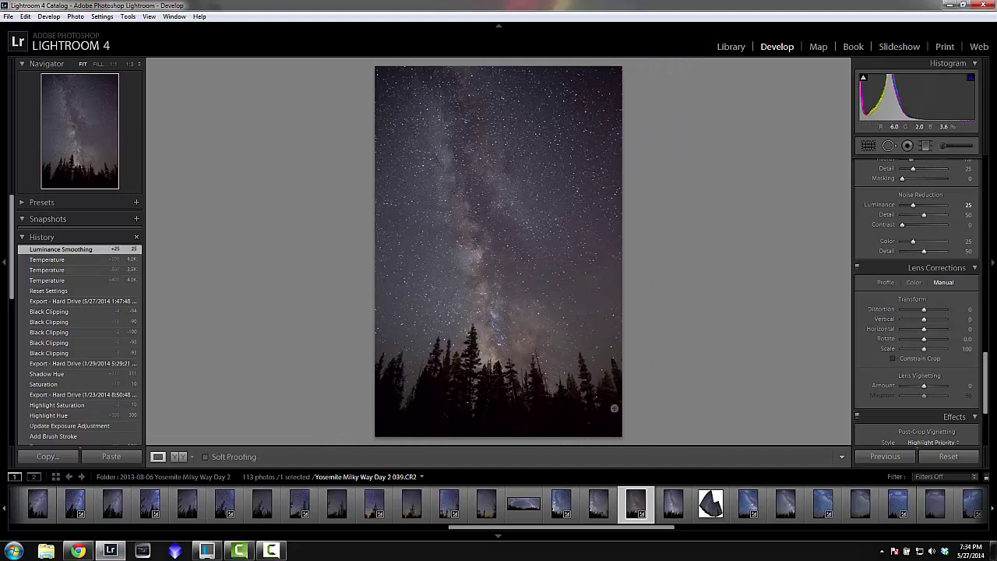
{"action": "left_click_drag", "start_coordinate": [924, 386], "coordinate": [954, 388]}
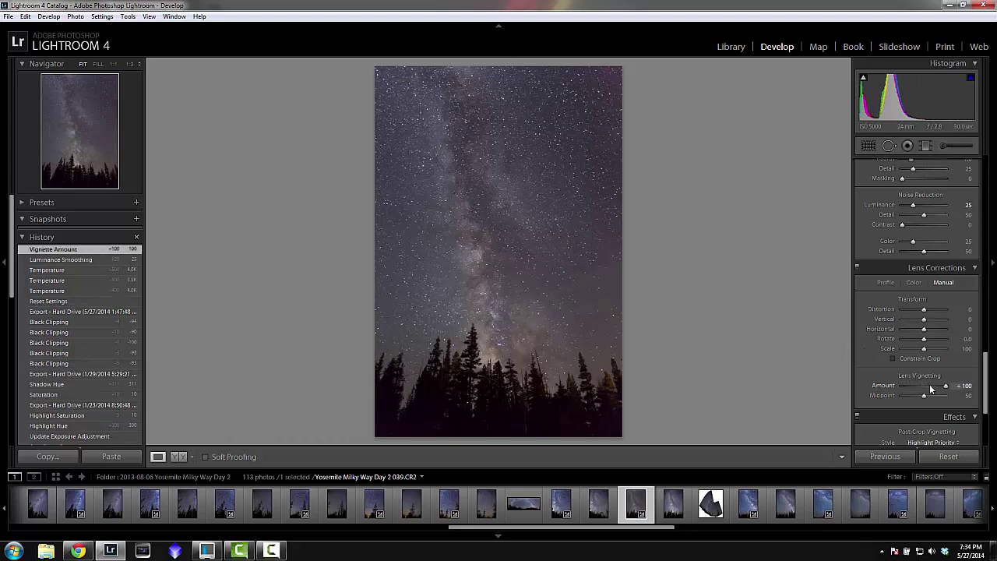
{"action": "left_click_drag", "start_coordinate": [931, 389], "coordinate": [939, 388]}
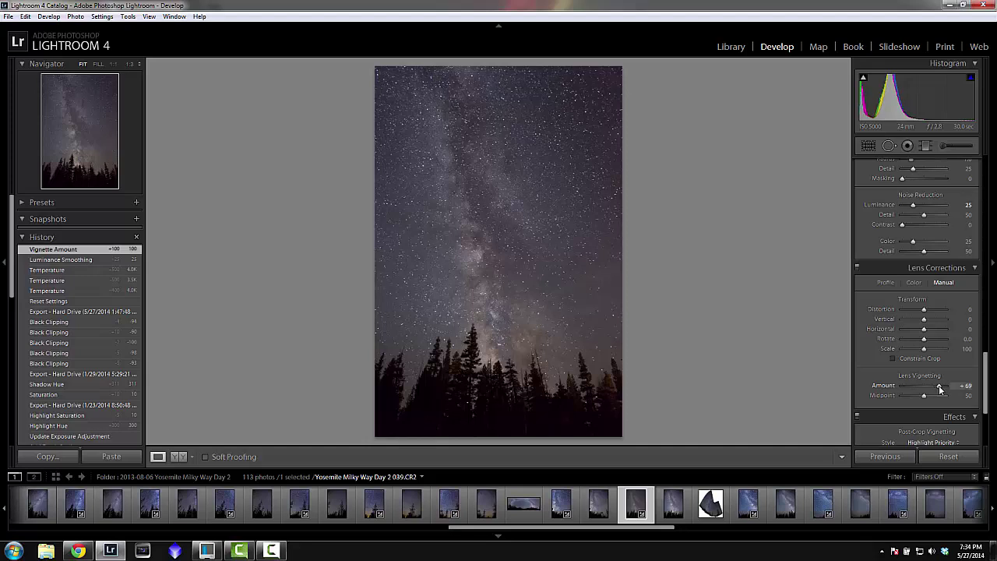
{"action": "left_click_drag", "start_coordinate": [939, 388], "coordinate": [939, 389]}
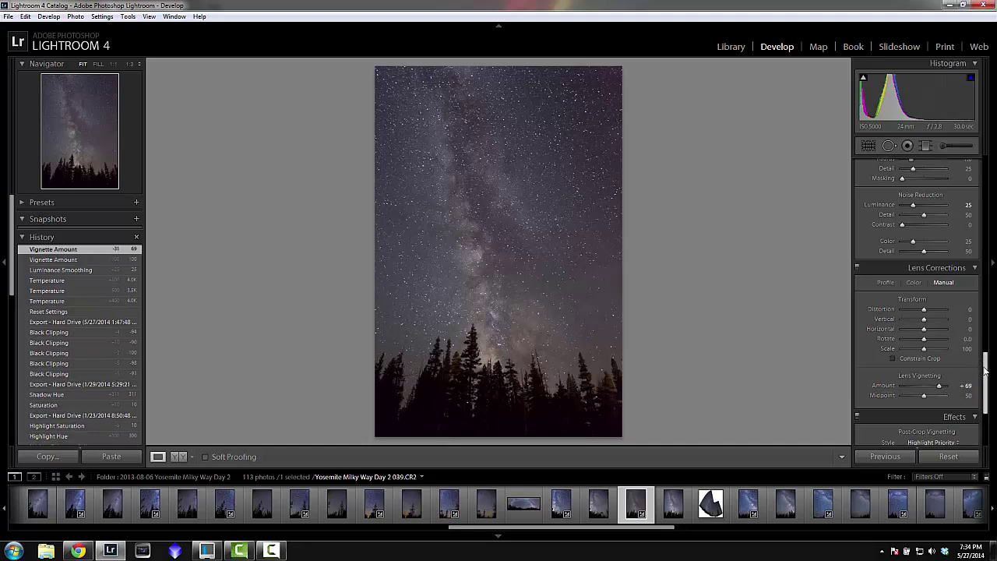
Try a contrast of 50 on the photo, and raise it to 60
{"action": "left_click_drag", "start_coordinate": [985, 366], "coordinate": [983, 168]}
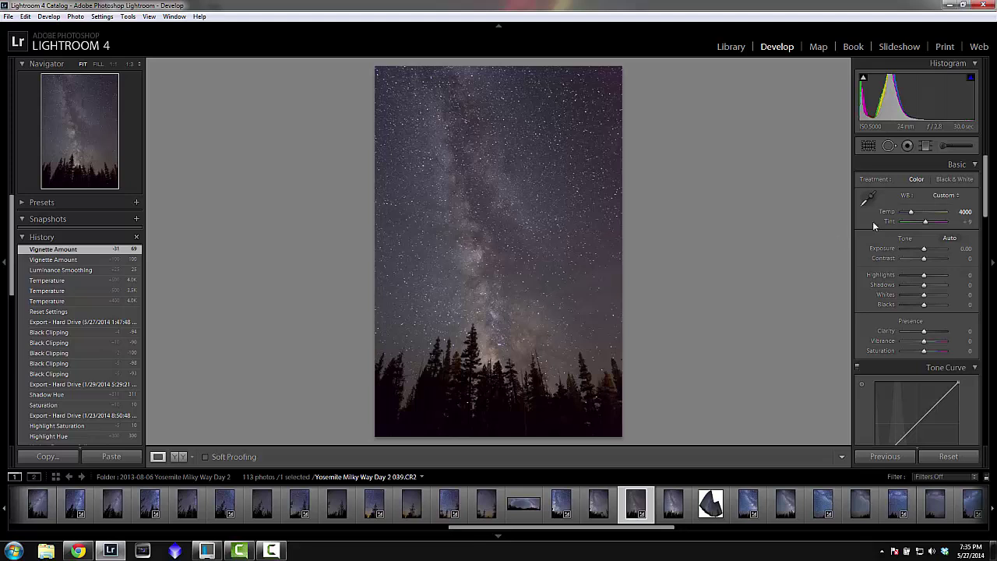
{"action": "left_click", "coordinate": [962, 260]}
{"action": "left_click", "coordinate": [820, 249]}
{"action": "left_click", "coordinate": [961, 258]}
{"action": "type", "text": "50"}
{"action": "key", "text": "Return"}
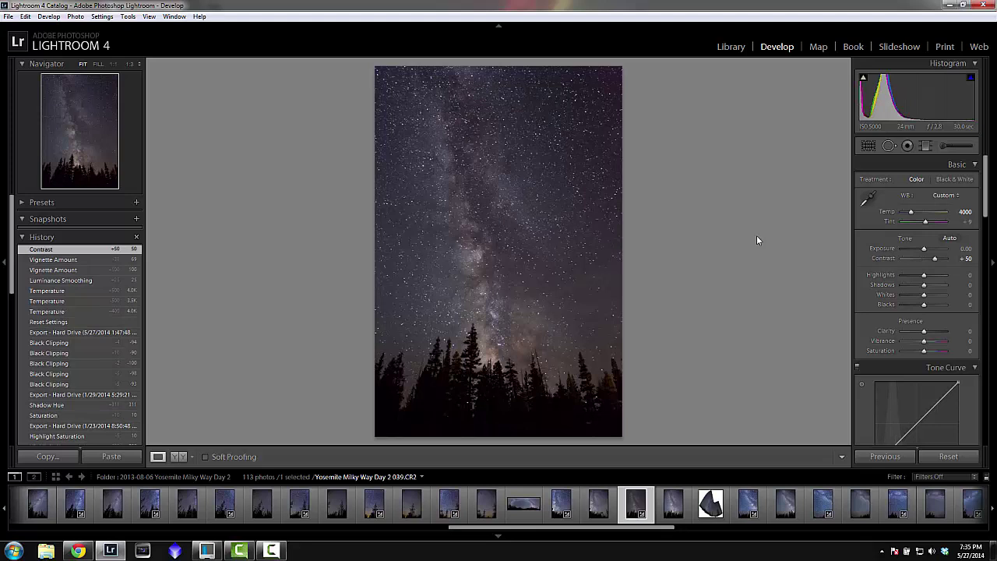
{"action": "left_click", "coordinate": [964, 258]}
{"action": "type", "text": "60"}
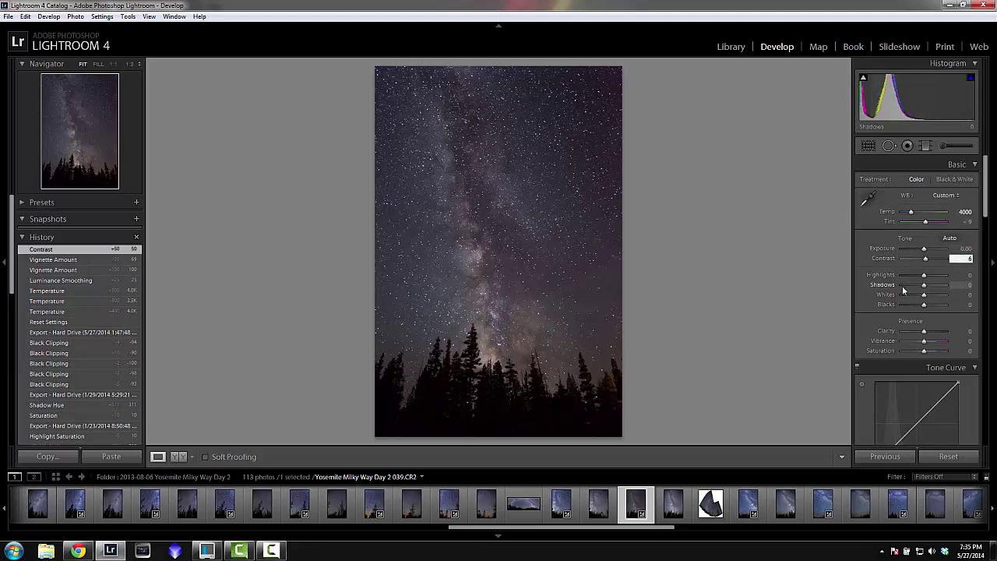
{"action": "key", "text": "Return"}
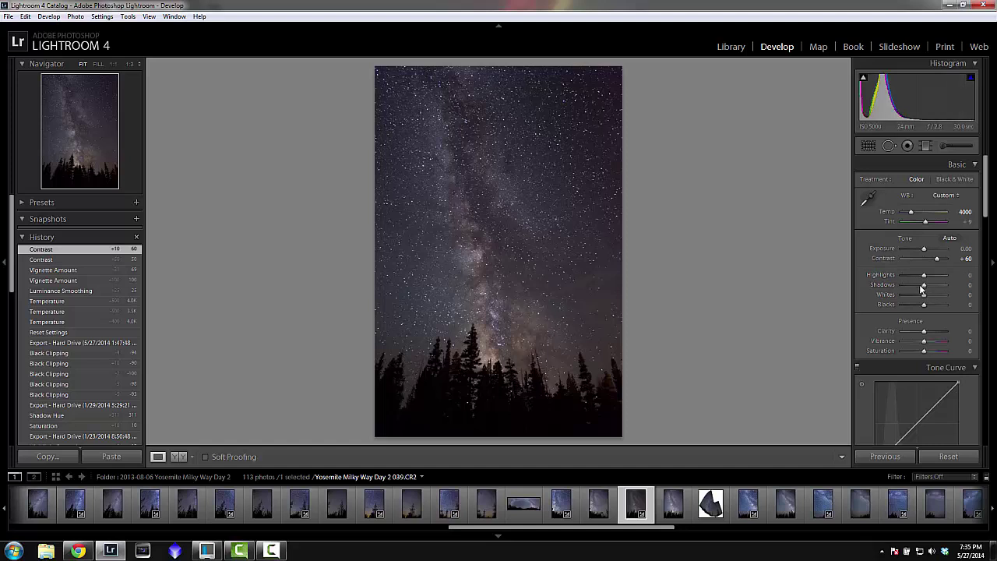
Lower the shadows to -21, and compare the result with the preceding contrast state in the history
{"action": "left_click_drag", "start_coordinate": [923, 284], "coordinate": [919, 288]}
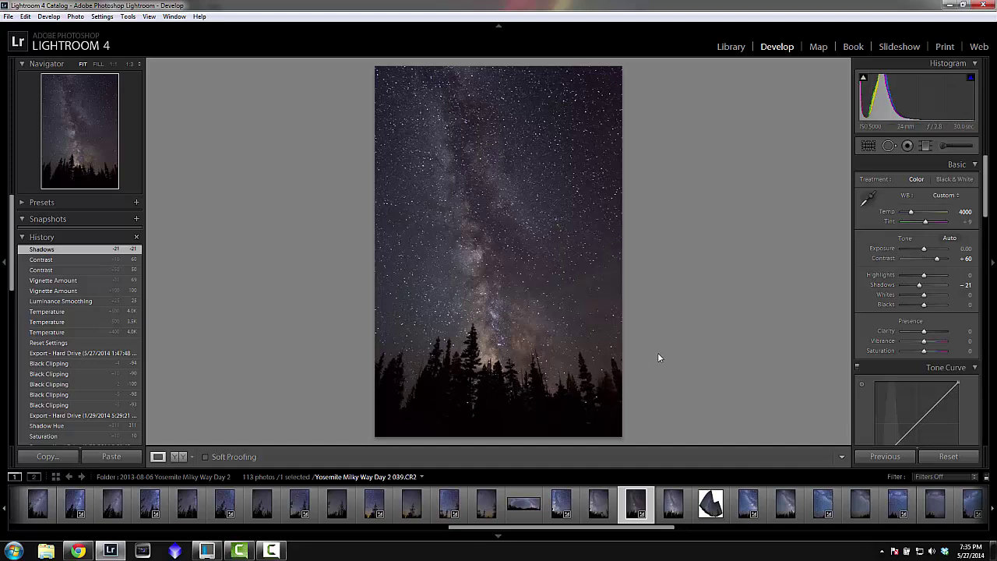
{"action": "left_click", "coordinate": [106, 263]}
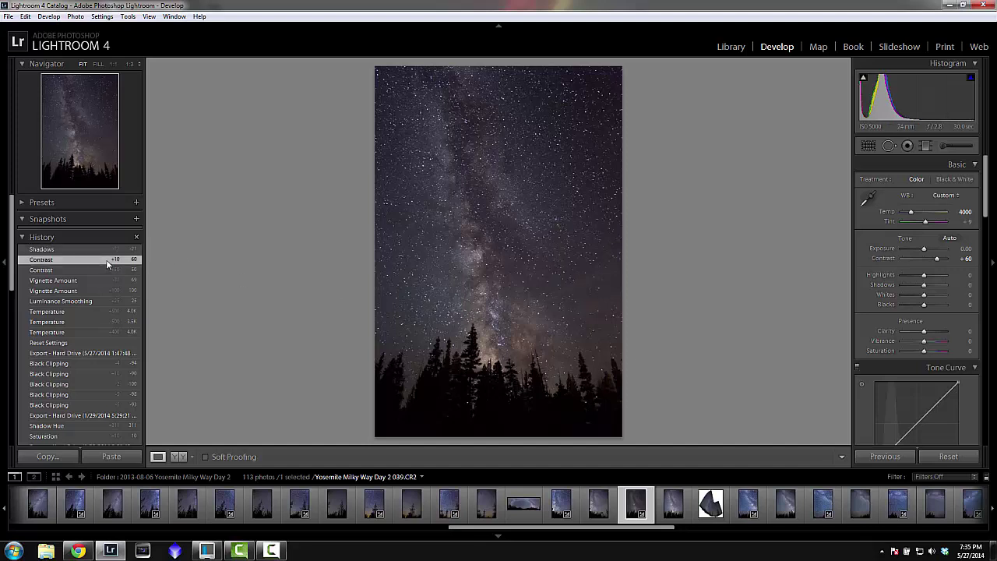
{"action": "left_click", "coordinate": [112, 249]}
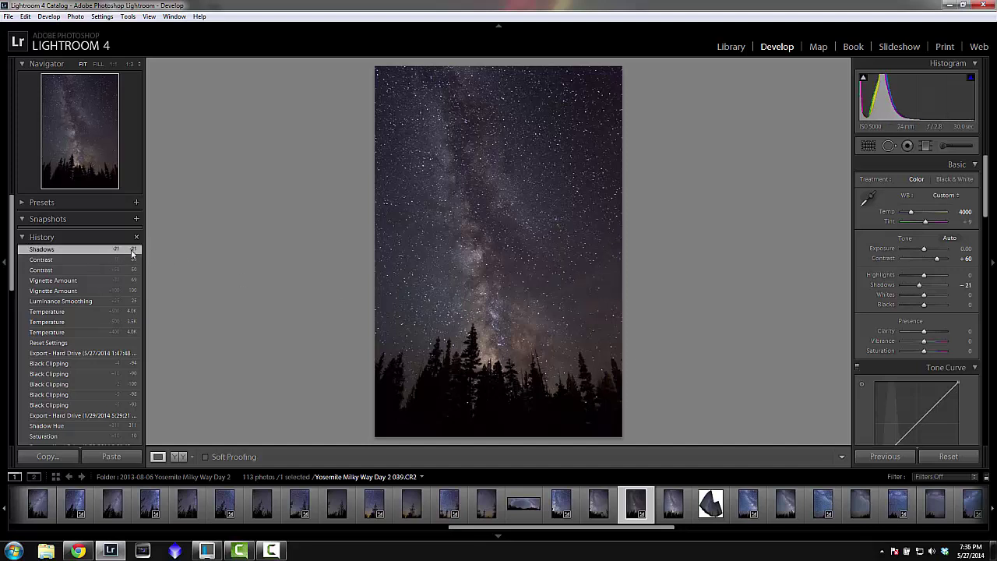
Try raising the shadows to +100, inspect the dark trees at full size, and return to the -21 shadows state
{"action": "left_click_drag", "start_coordinate": [920, 284], "coordinate": [960, 287]}
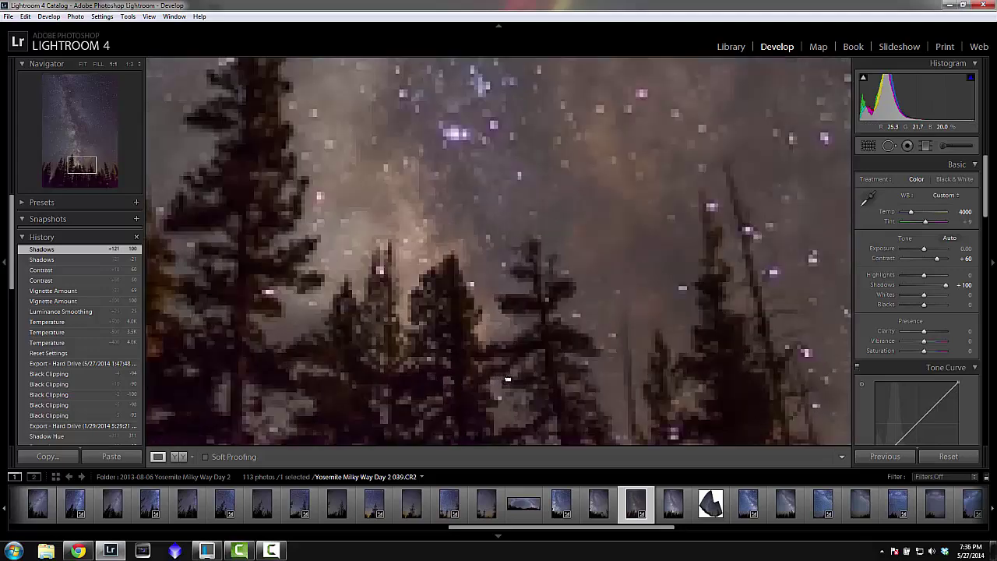
{"action": "left_click", "coordinate": [507, 376]}
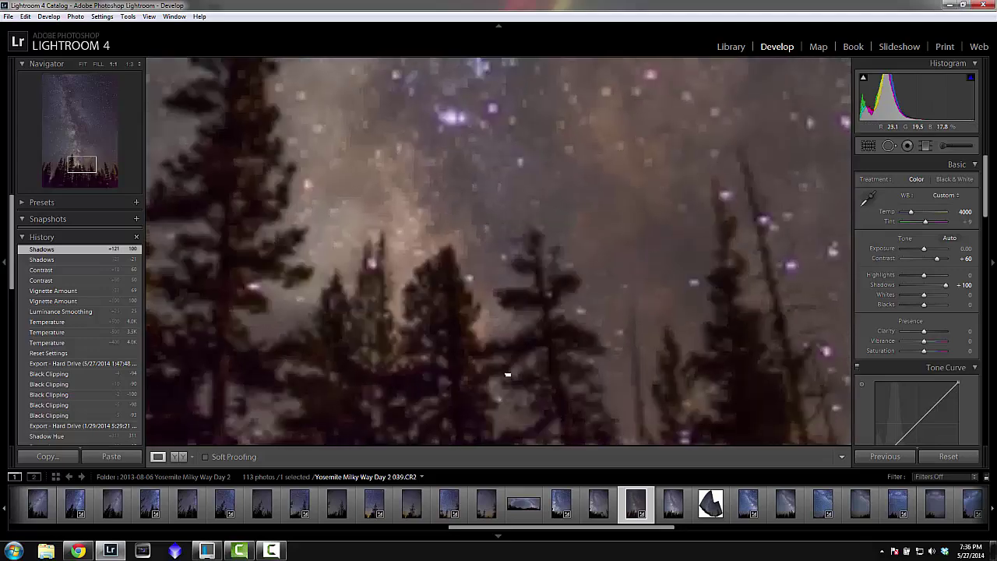
{"action": "left_click_drag", "start_coordinate": [507, 376], "coordinate": [513, 310]}
{"action": "left_click_drag", "start_coordinate": [517, 351], "coordinate": [463, 198]}
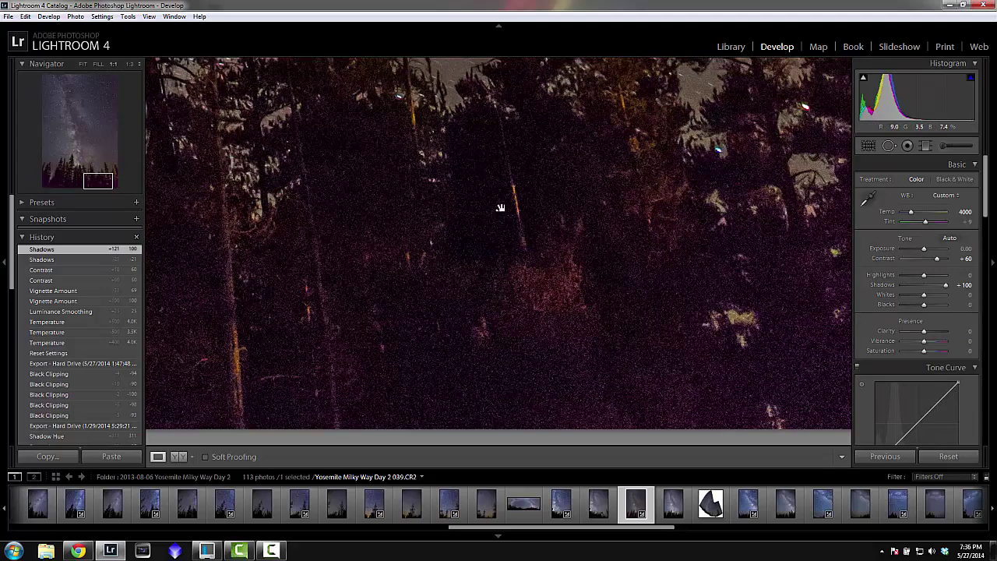
{"action": "left_click", "coordinate": [562, 296]}
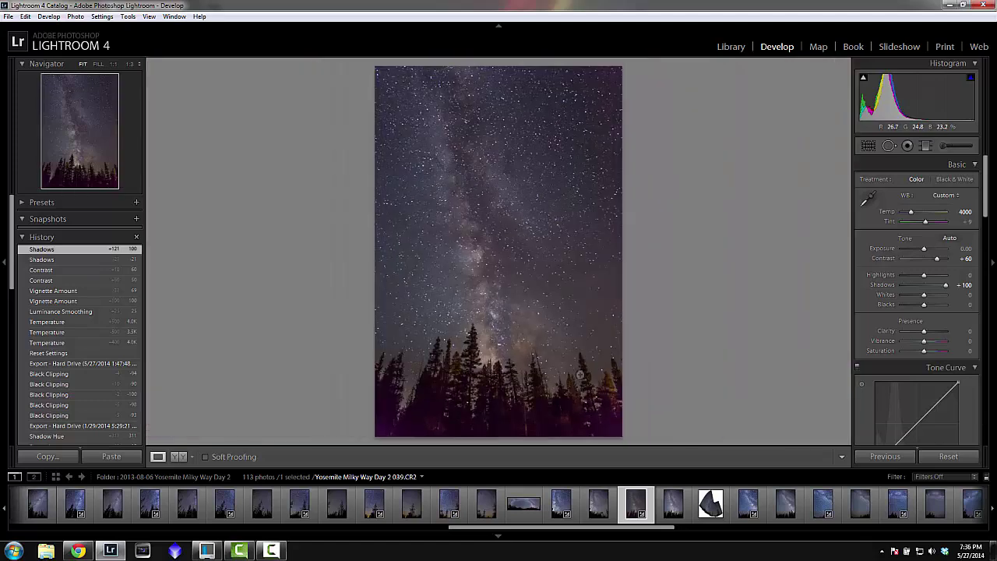
{"action": "left_click", "coordinate": [67, 261]}
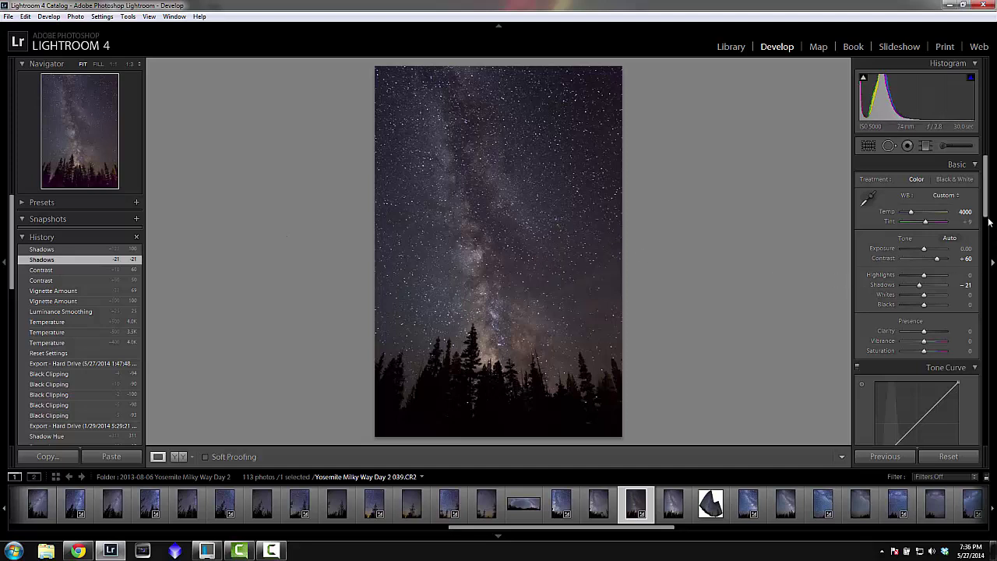
Set the whites of the photo to 60
{"action": "left_click_drag", "start_coordinate": [987, 223], "coordinate": [985, 235]}
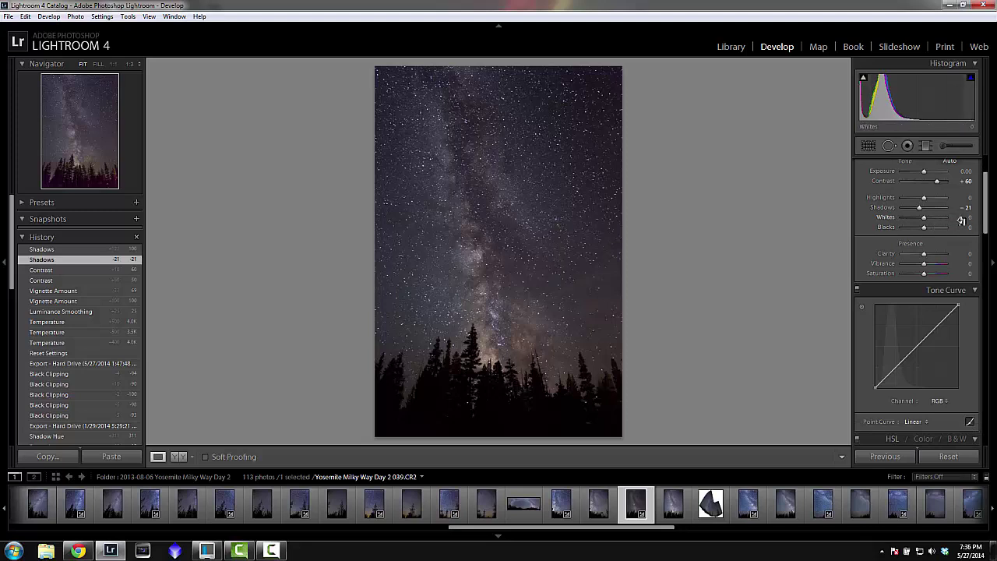
{"action": "left_click", "coordinate": [961, 221]}
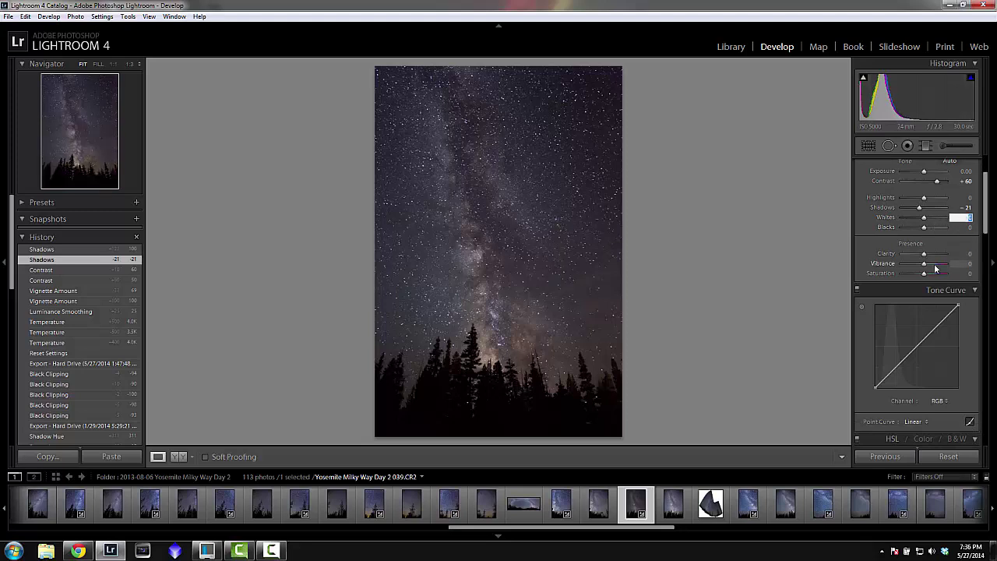
{"action": "type", "text": "60"}
{"action": "key", "text": "Return"}
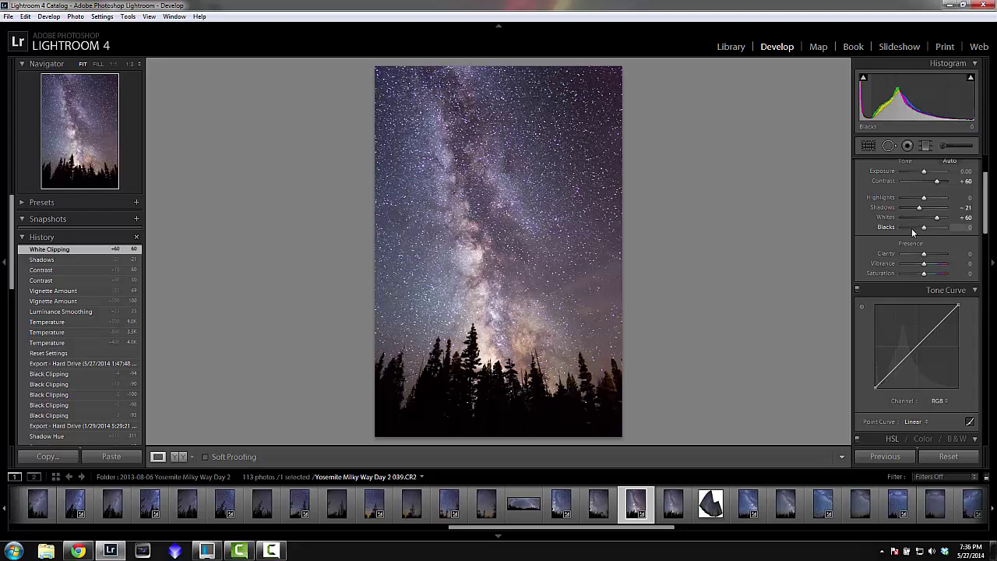
Lower the blacks to -95, and reduce the whites to 55
{"action": "left_click_drag", "start_coordinate": [913, 228], "coordinate": [903, 228]}
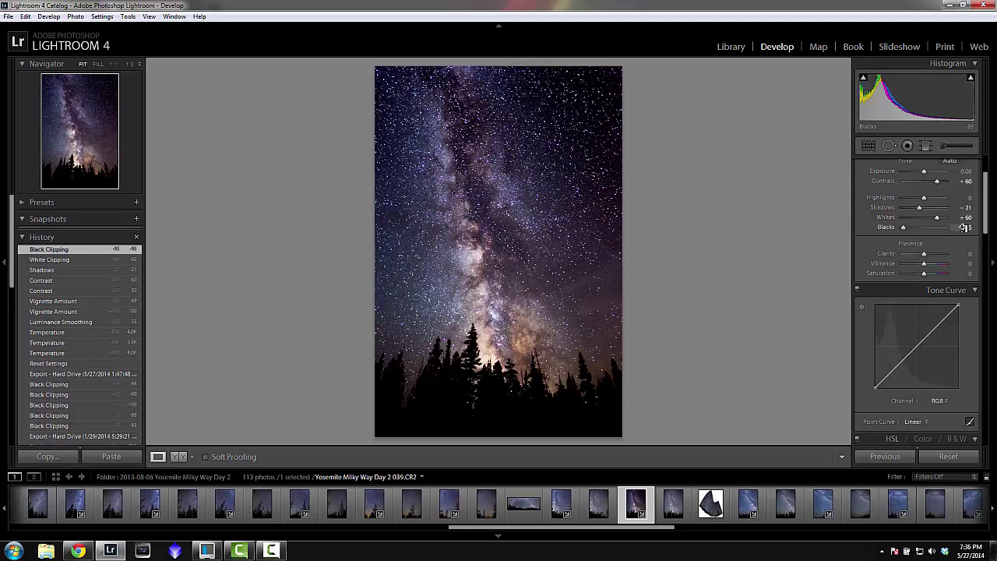
{"action": "left_click_drag", "start_coordinate": [965, 222], "coordinate": [966, 223]}
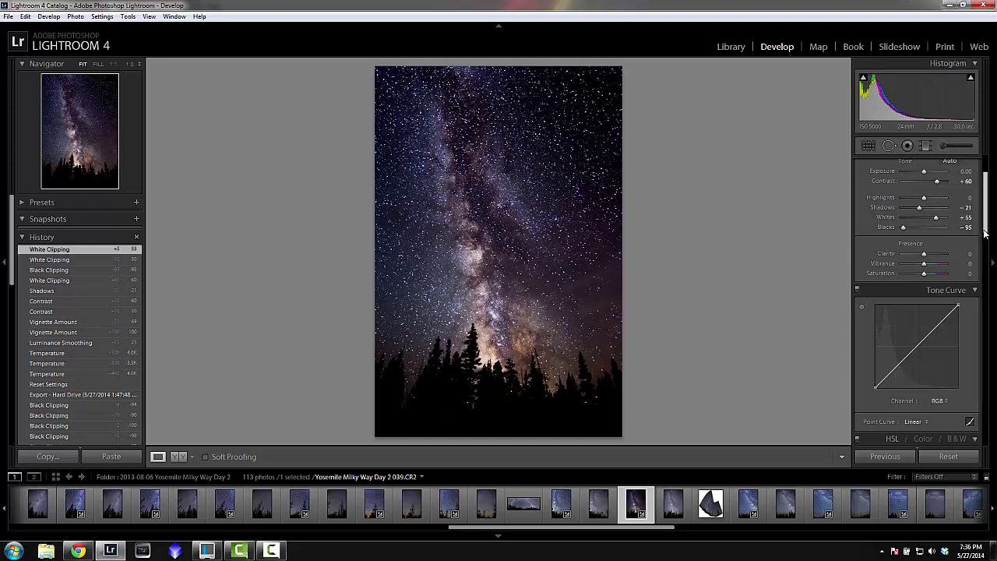
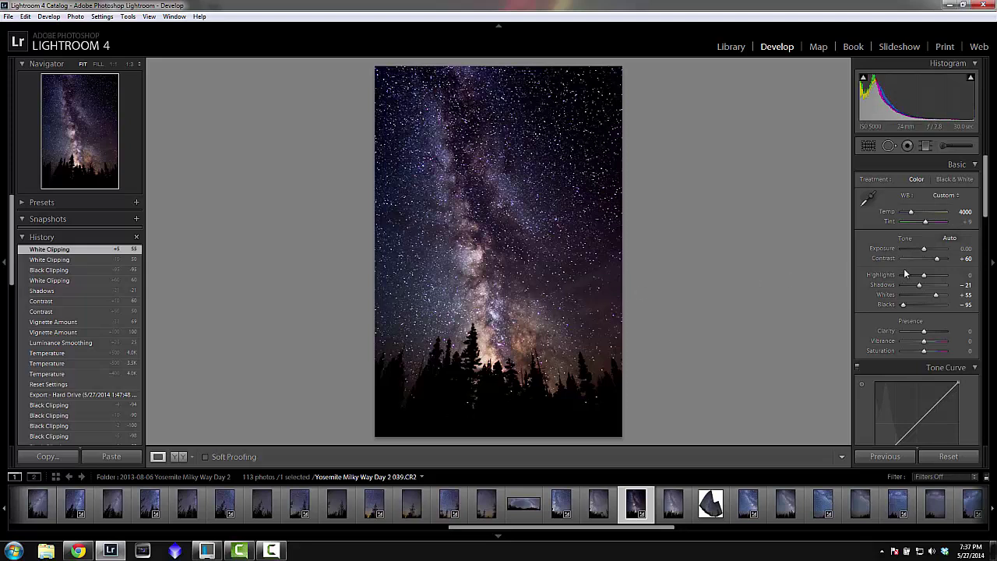
{"action": "mouse_move", "coordinate": [979, 218]}
{"action": "left_mouse_down"}
{"action": "mouse_move", "coordinate": [977, 257]}
{"action": "mouse_move", "coordinate": [979, 232]}
{"action": "left_mouse_up"}
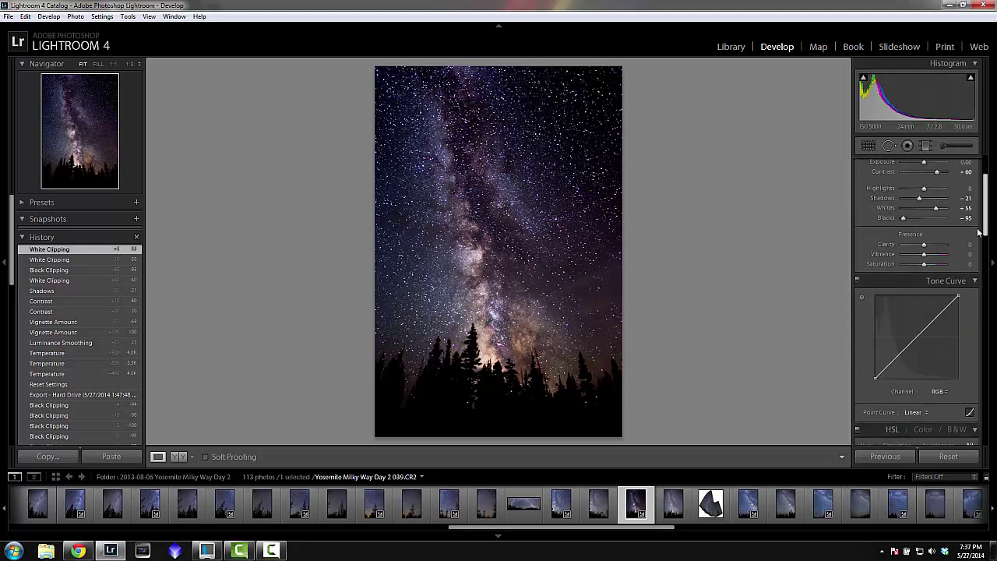
{"action": "left_click", "coordinate": [962, 246]}
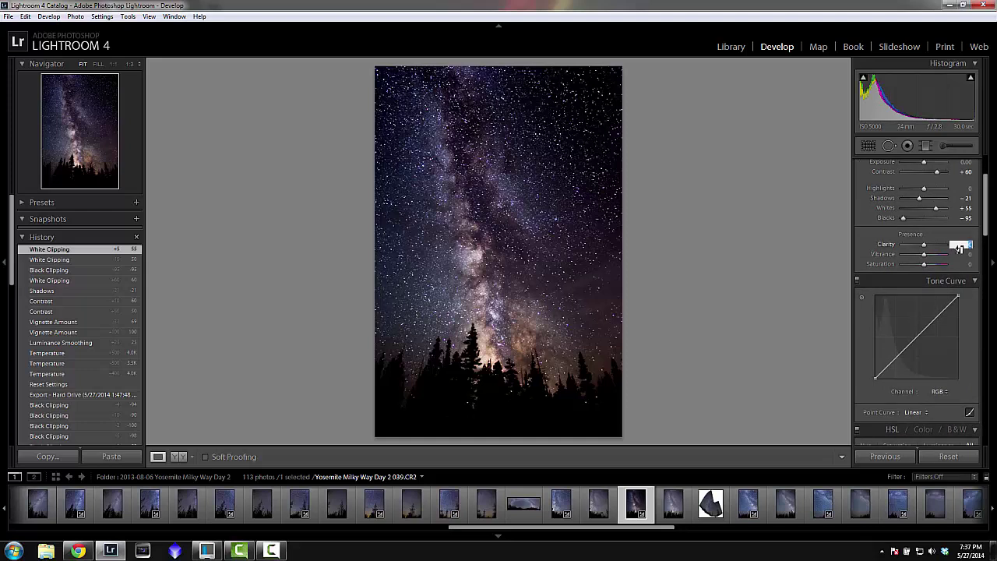
{"action": "type", "text": "10"}
{"action": "key", "text": "BackSpace"}
{"action": "key", "text": "BackSpace"}
Split tone the highlights with a faint magenta tint of hue 308 and saturation 15
{"action": "left_click_drag", "start_coordinate": [986, 232], "coordinate": [973, 339]}
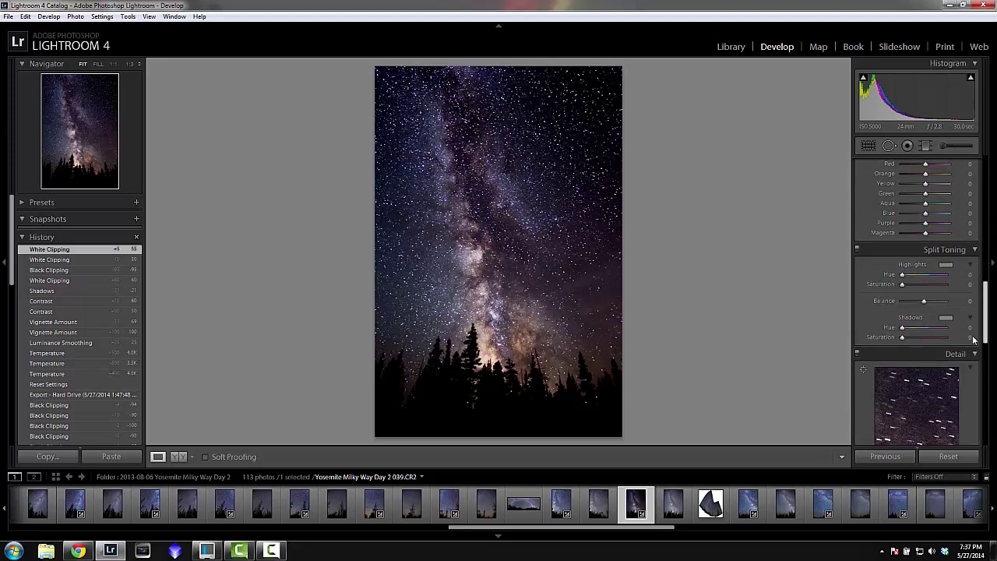
{"action": "left_click", "coordinate": [945, 265]}
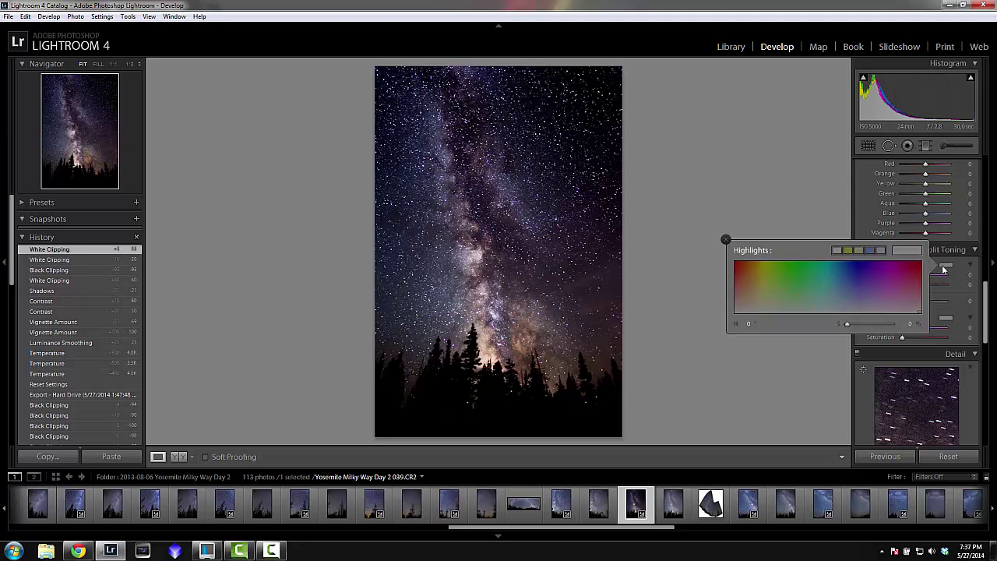
{"action": "left_click", "coordinate": [892, 304]}
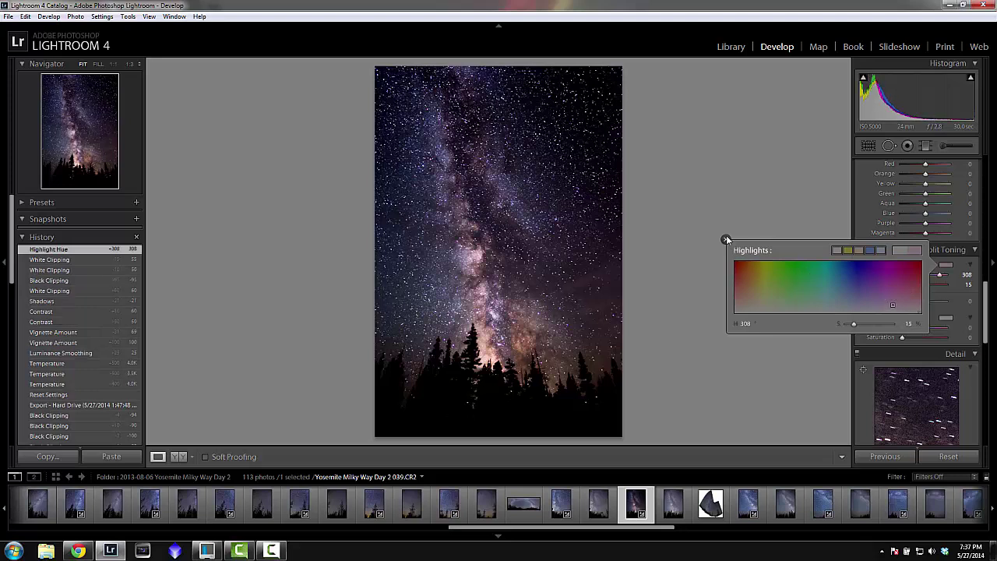
{"action": "left_click", "coordinate": [725, 239]}
Split tone the shadows with a faint magenta tint of hue 311 and saturation 13
{"action": "left_click", "coordinate": [946, 317]}
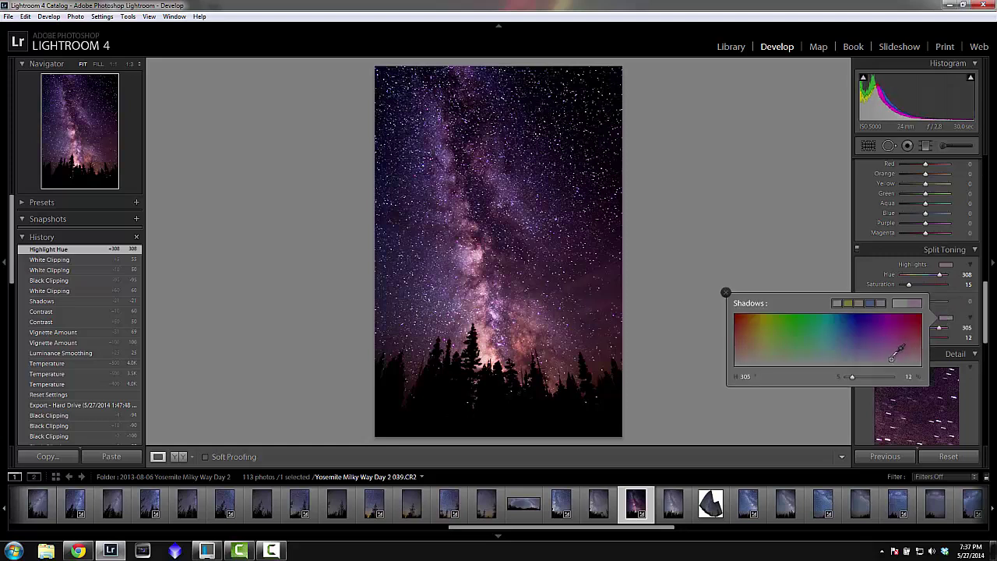
{"action": "mouse_move", "coordinate": [895, 351]}
{"action": "left_mouse_down"}
{"action": "mouse_move", "coordinate": [887, 321]}
{"action": "mouse_move", "coordinate": [894, 358]}
{"action": "left_mouse_up"}
{"action": "left_click", "coordinate": [726, 293]}
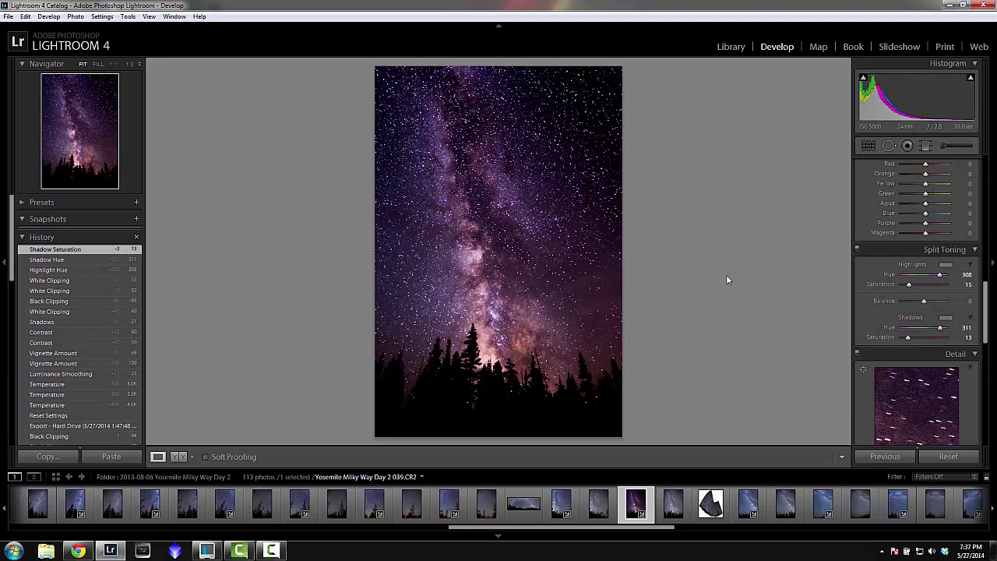
Activate the Adjustment Brush with a custom effect at an exposure of 0.10
{"action": "left_click_drag", "start_coordinate": [986, 304], "coordinate": [986, 358]}
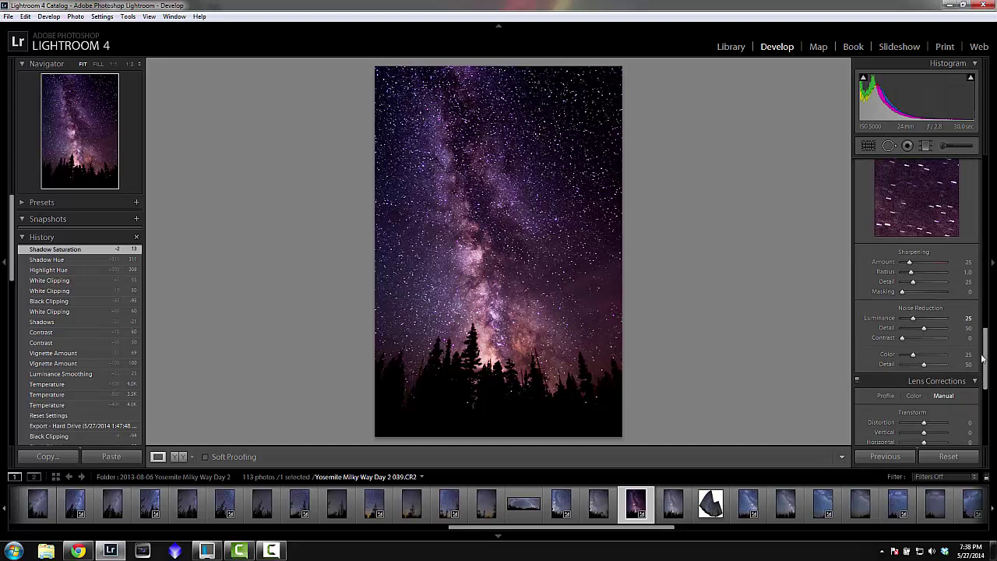
{"action": "left_click_drag", "start_coordinate": [986, 358], "coordinate": [983, 187]}
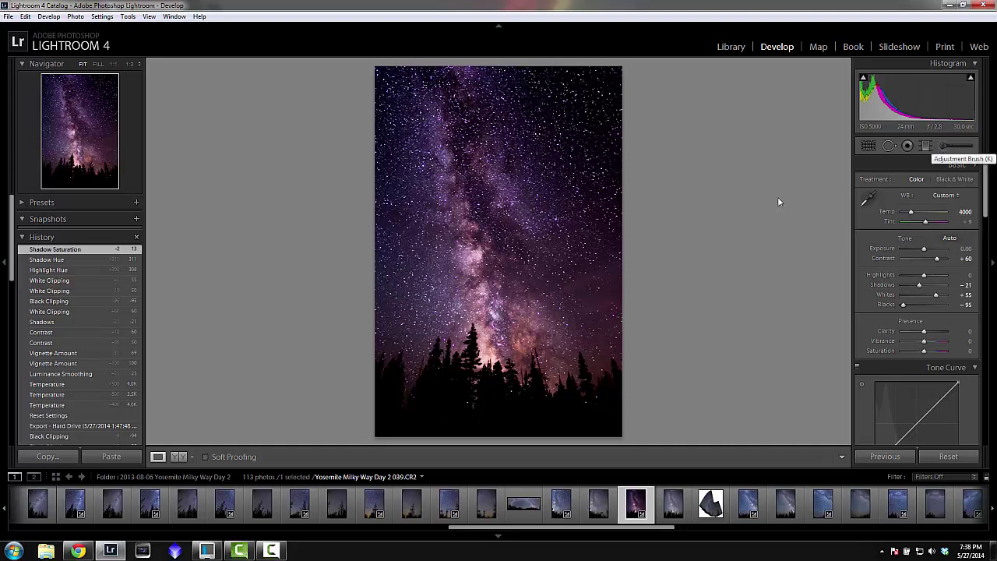
{"action": "left_click", "coordinate": [952, 150]}
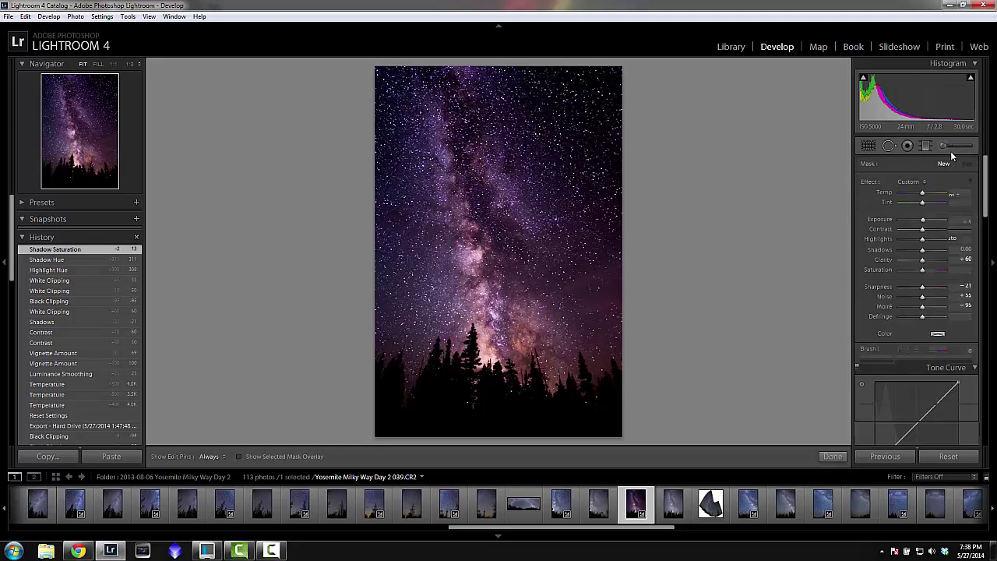
{"action": "left_click", "coordinate": [922, 184]}
{"action": "left_click", "coordinate": [922, 181]}
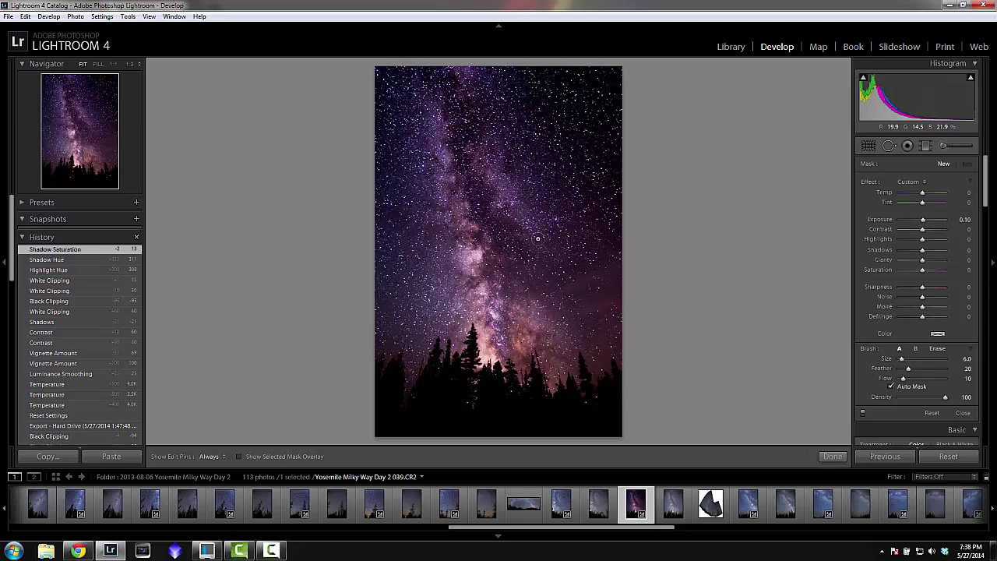
Set the adjustment brush size to 10 and its flow to 17 for painting at 1:4 zoom
{"action": "left_click", "coordinate": [139, 65]}
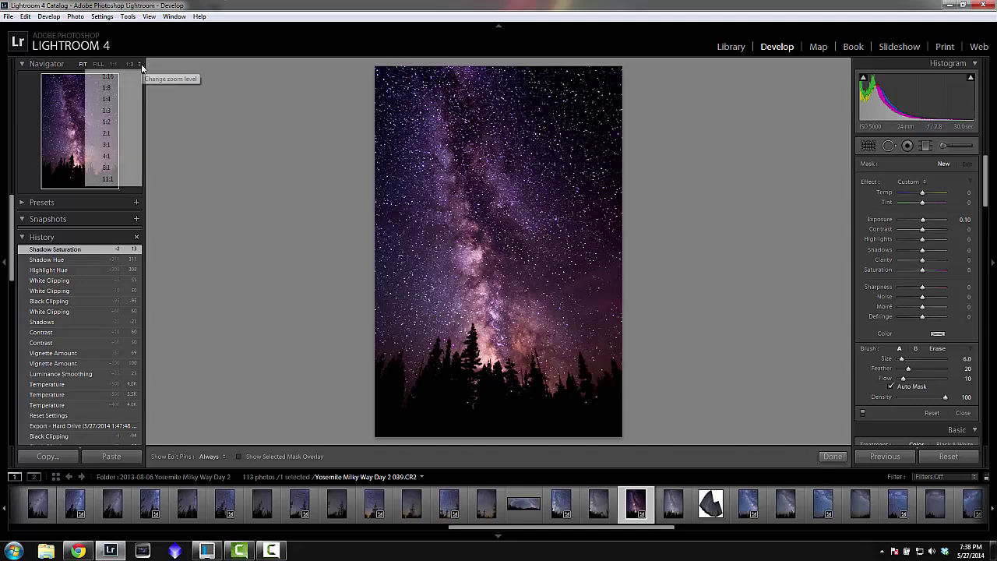
{"action": "left_click", "coordinate": [132, 68]}
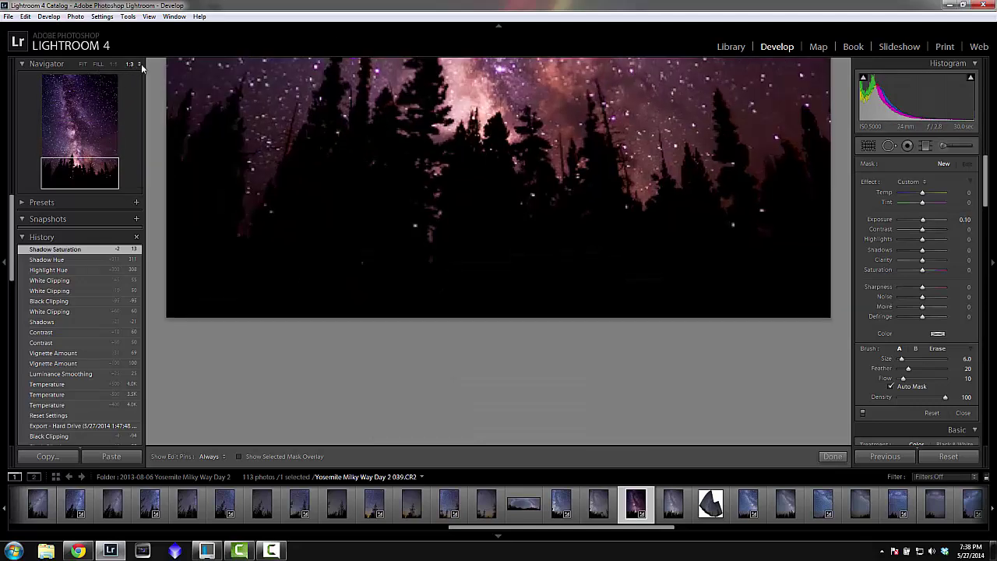
{"action": "left_click", "coordinate": [140, 65]}
{"action": "left_click", "coordinate": [125, 134]}
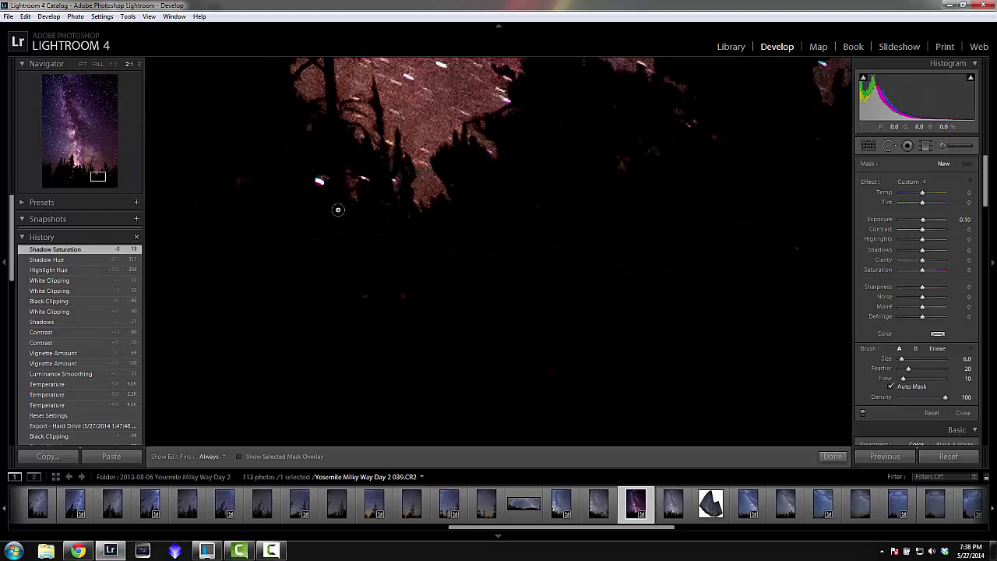
{"action": "left_click", "coordinate": [139, 65]}
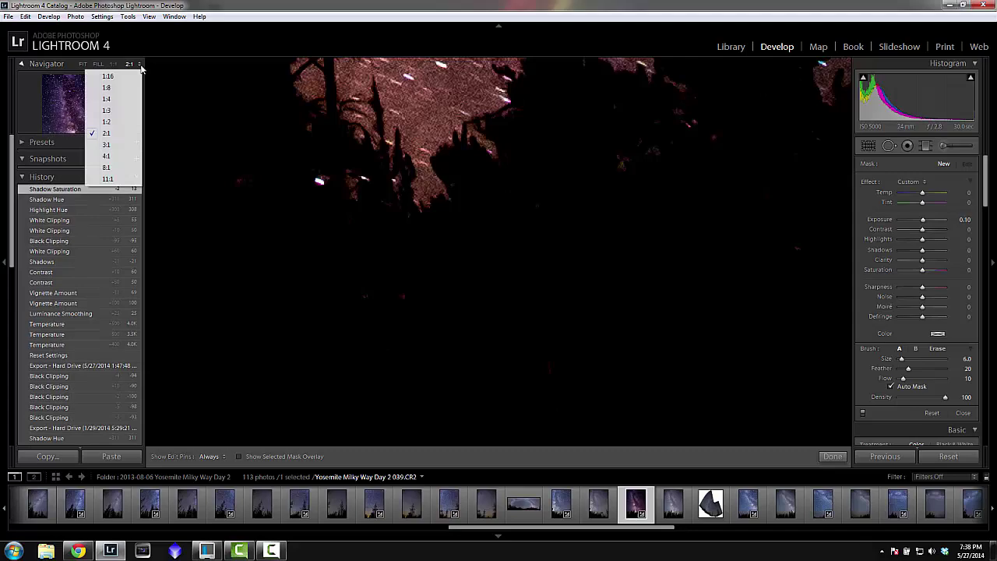
{"action": "left_click", "coordinate": [115, 122]}
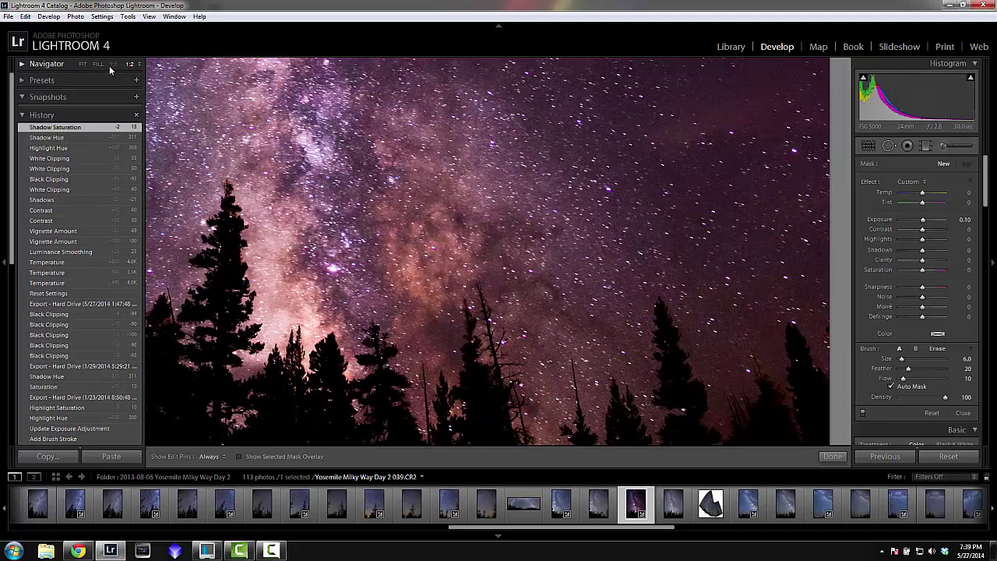
{"action": "left_click", "coordinate": [113, 64]}
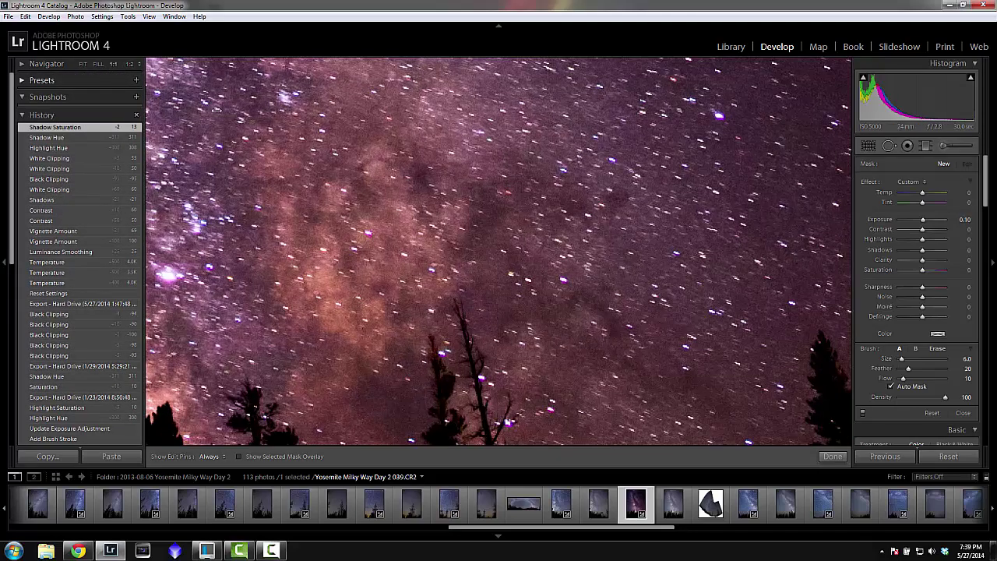
{"action": "left_click", "coordinate": [137, 65]}
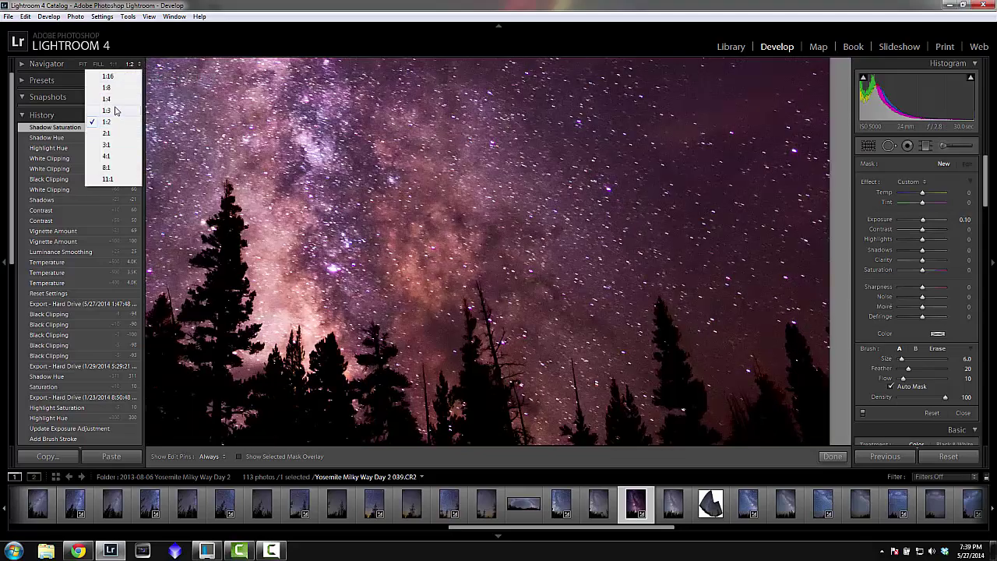
{"action": "left_click", "coordinate": [115, 100]}
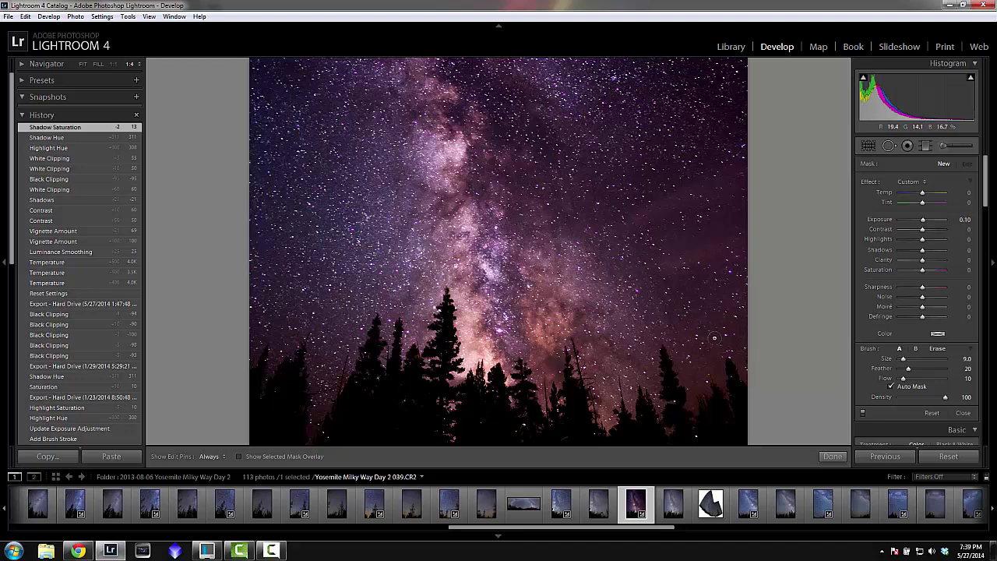
{"action": "scroll", "coordinate": [986, 221], "scroll_direction": "down", "scroll_amount": 3}
{"action": "scroll", "coordinate": [985, 220], "scroll_direction": "down", "scroll_amount": 2}
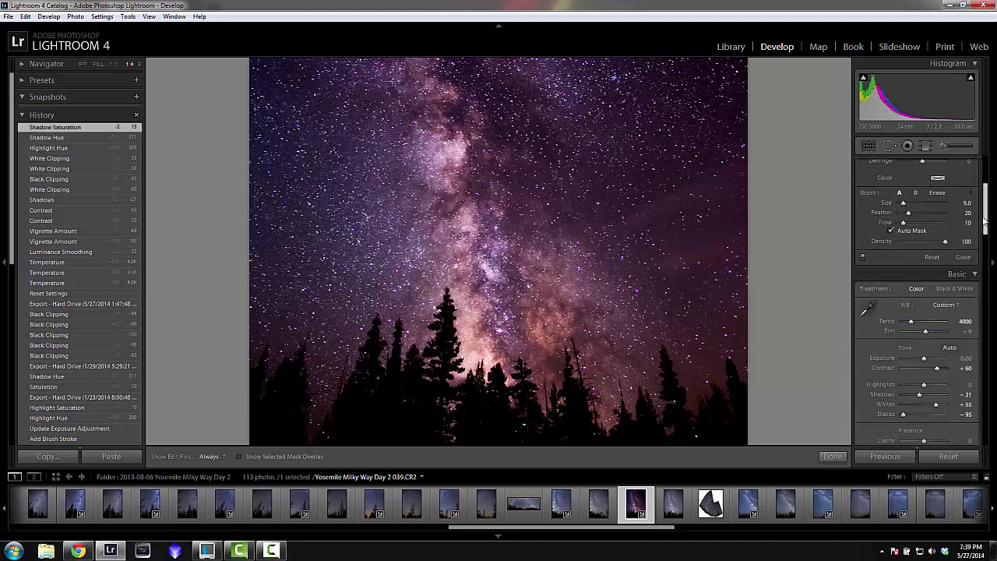
{"action": "scroll", "coordinate": [986, 220], "scroll_direction": "up", "scroll_amount": 2}
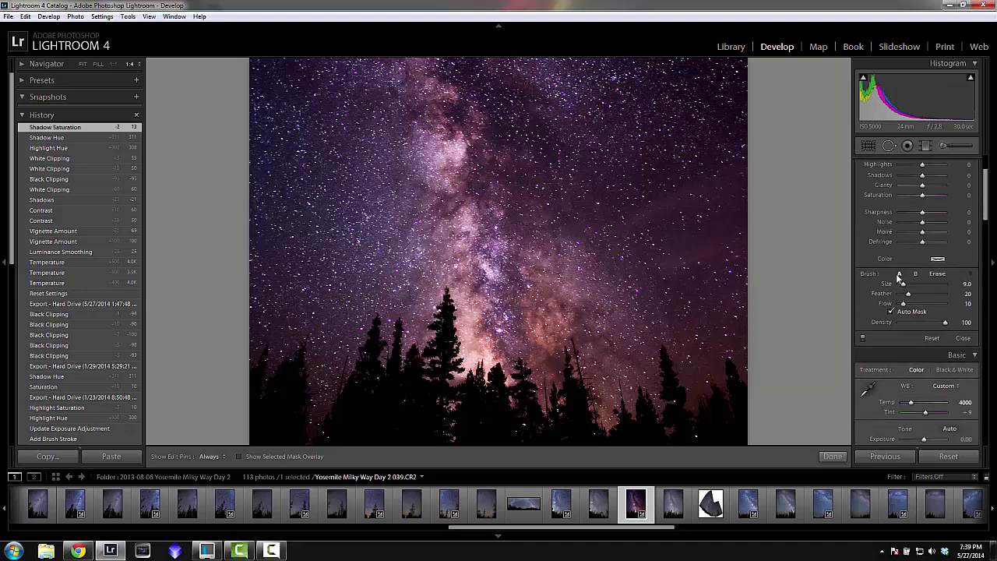
{"action": "mouse_move", "coordinate": [903, 303]}
{"action": "left_mouse_down"}
{"action": "mouse_move", "coordinate": [919, 305]}
{"action": "mouse_move", "coordinate": [908, 305]}
{"action": "left_mouse_up"}
Brush the exposure boost along the lower-right branch of the Milky Way above the trees
{"action": "key", "text": "h"}
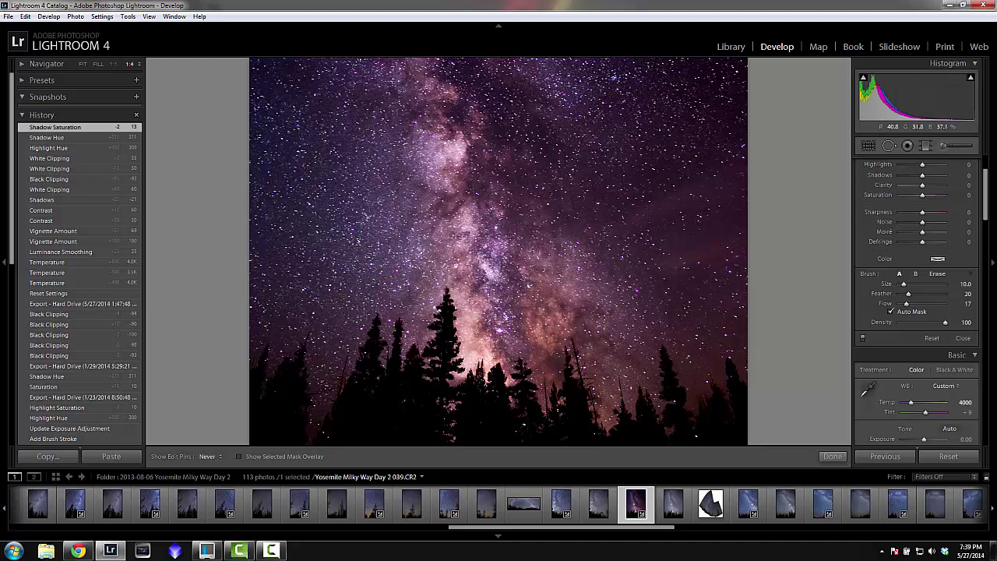
{"action": "left_click", "coordinate": [577, 279]}
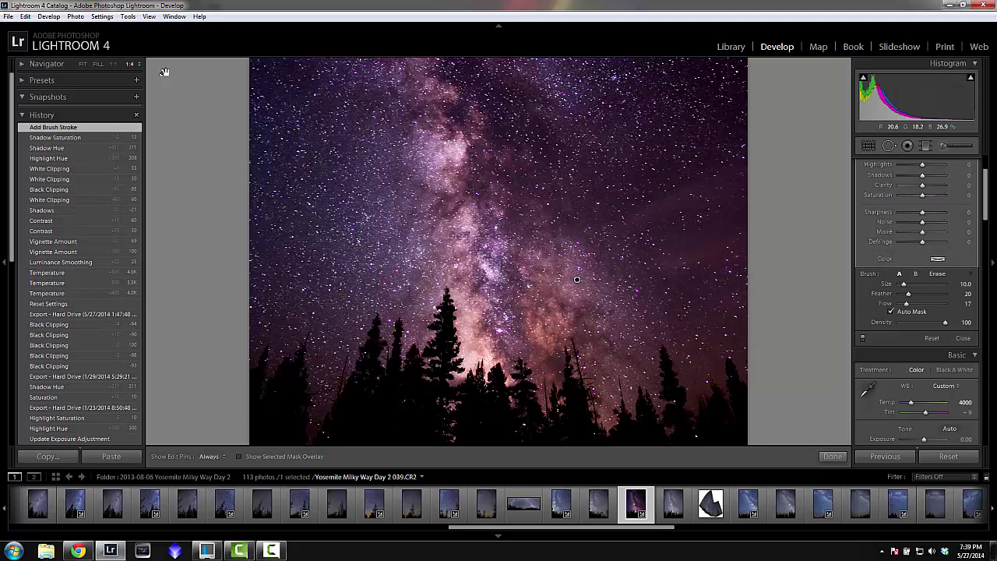
{"action": "left_click", "coordinate": [130, 64]}
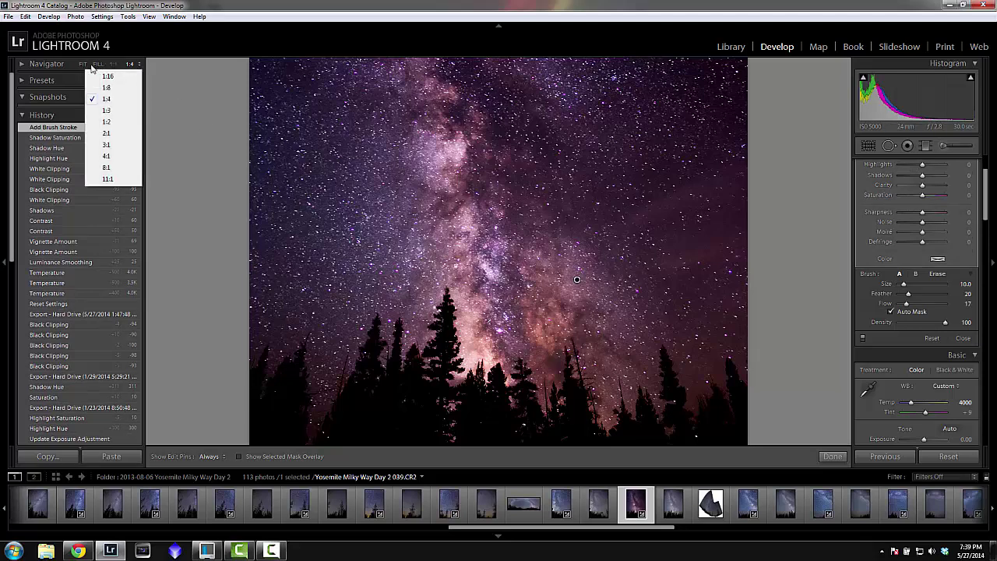
{"action": "left_click", "coordinate": [98, 64]}
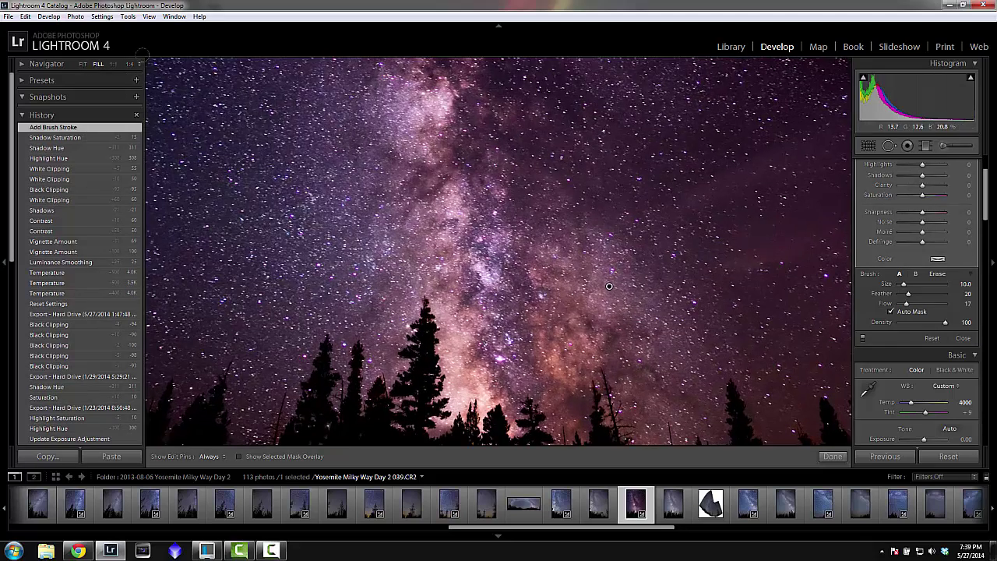
{"action": "left_click", "coordinate": [134, 64]}
{"action": "left_click", "coordinate": [137, 67]}
{"action": "left_click", "coordinate": [137, 67]}
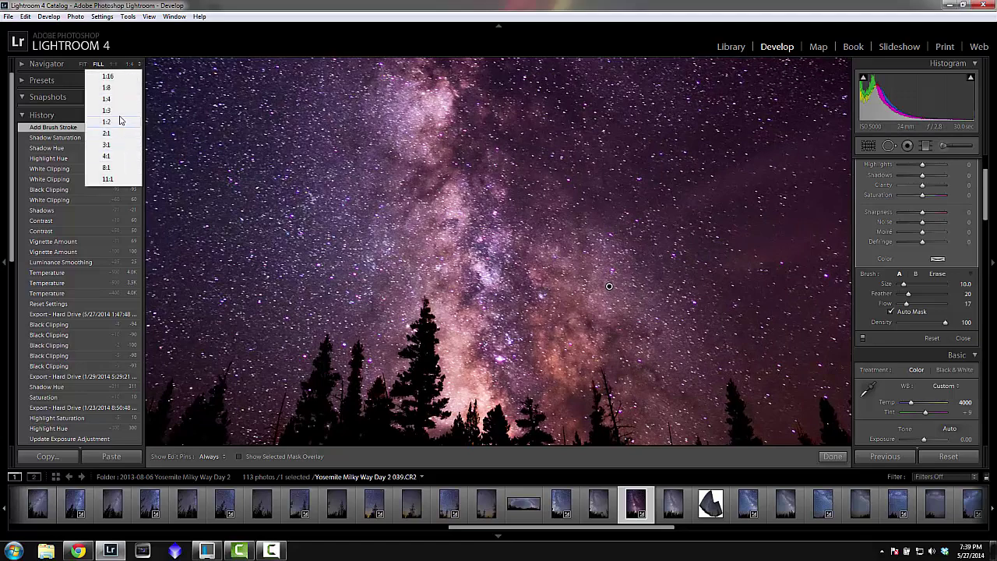
{"action": "left_click", "coordinate": [106, 87]}
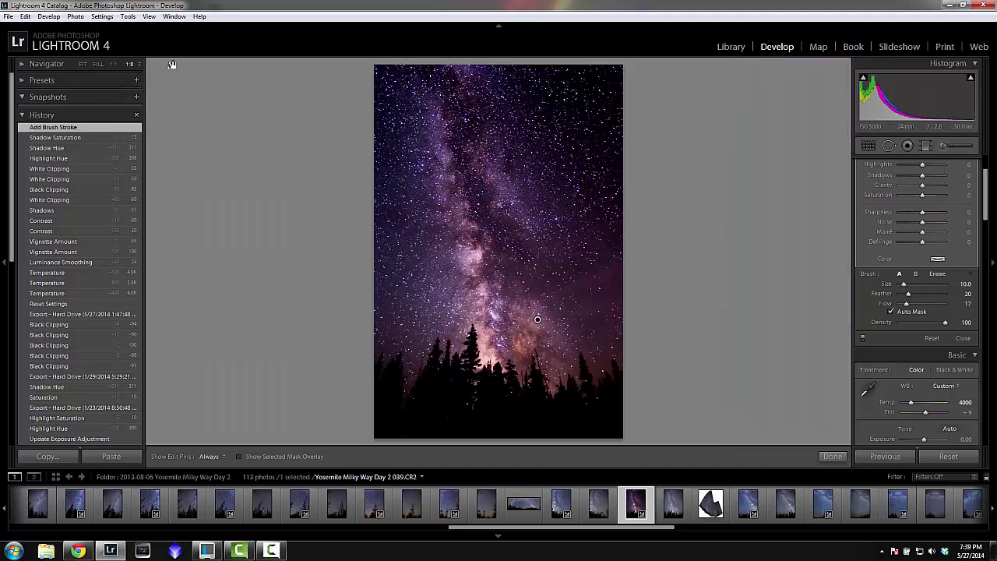
{"action": "left_click", "coordinate": [138, 66]}
{"action": "left_click", "coordinate": [107, 99]}
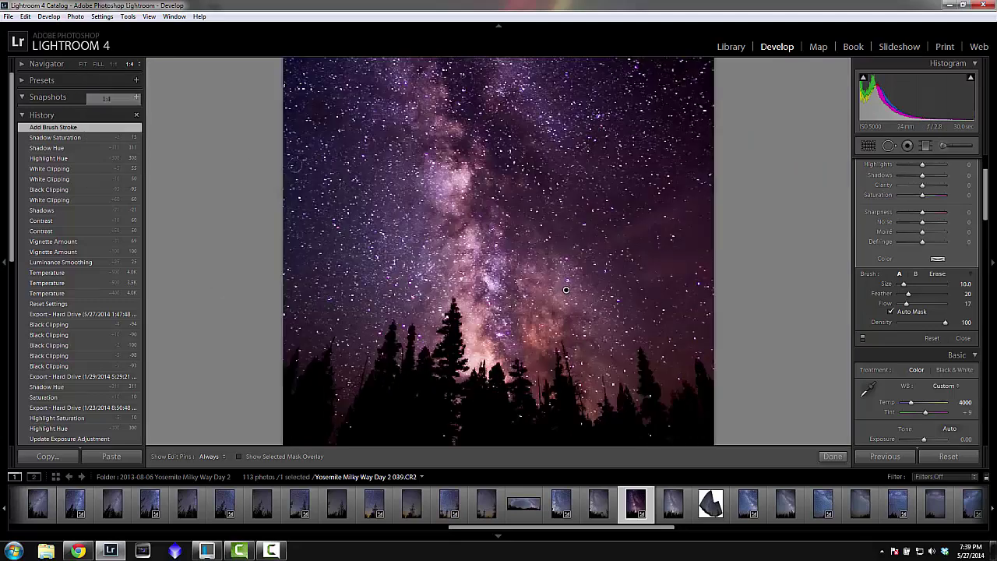
{"action": "key", "text": "h"}
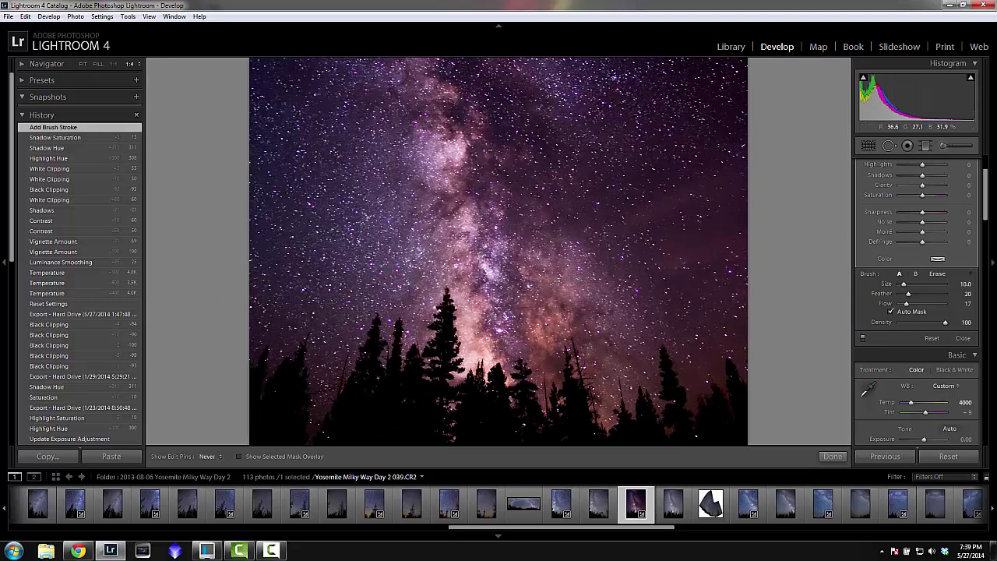
{"action": "left_click", "coordinate": [577, 279]}
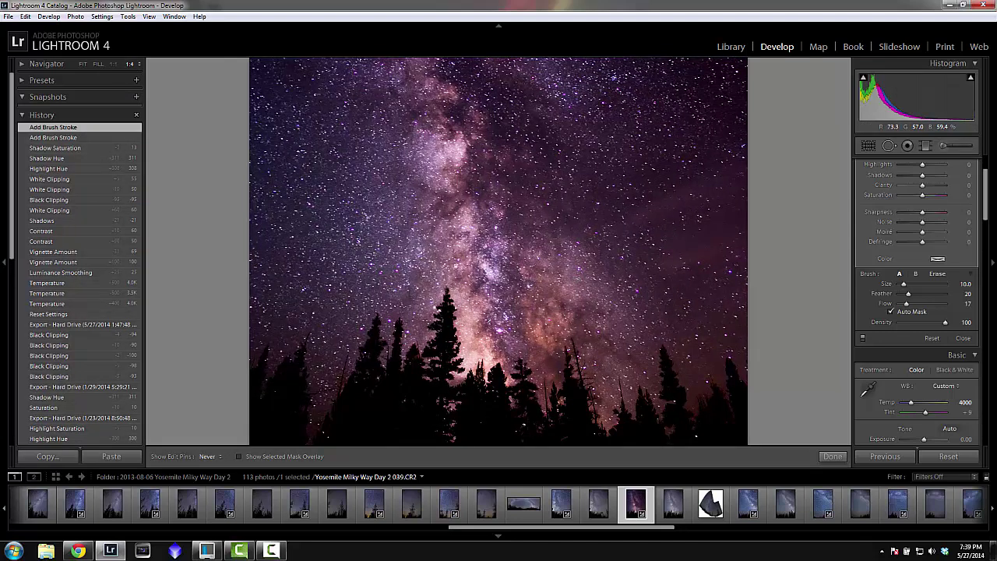
Paint more exposure brush strokes over the bright Milky Way core and the band descending to the tallest tree
{"action": "left_click", "coordinate": [465, 325]}
{"action": "key", "text": "h"}
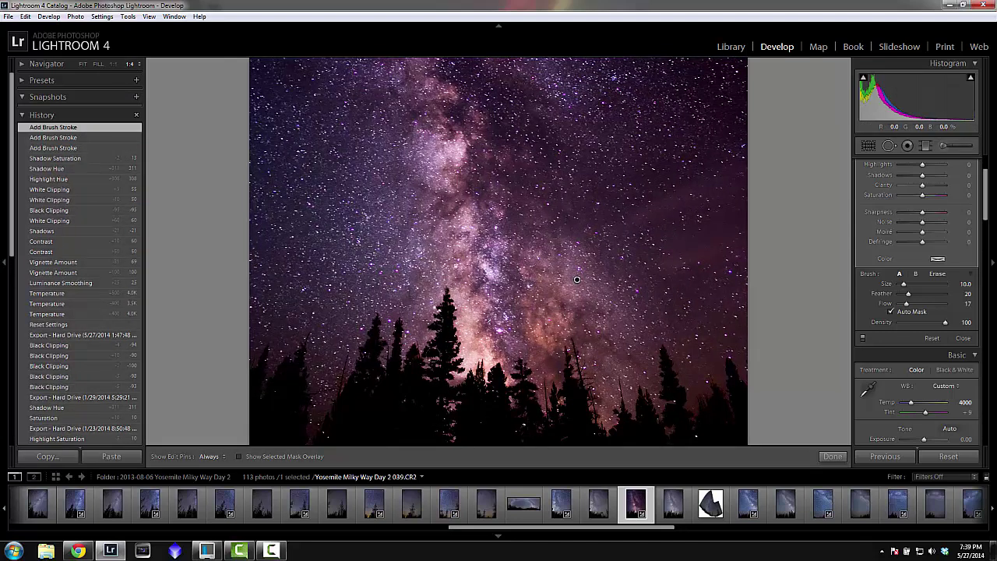
{"action": "key", "text": "h"}
{"action": "left_click", "coordinate": [578, 279]}
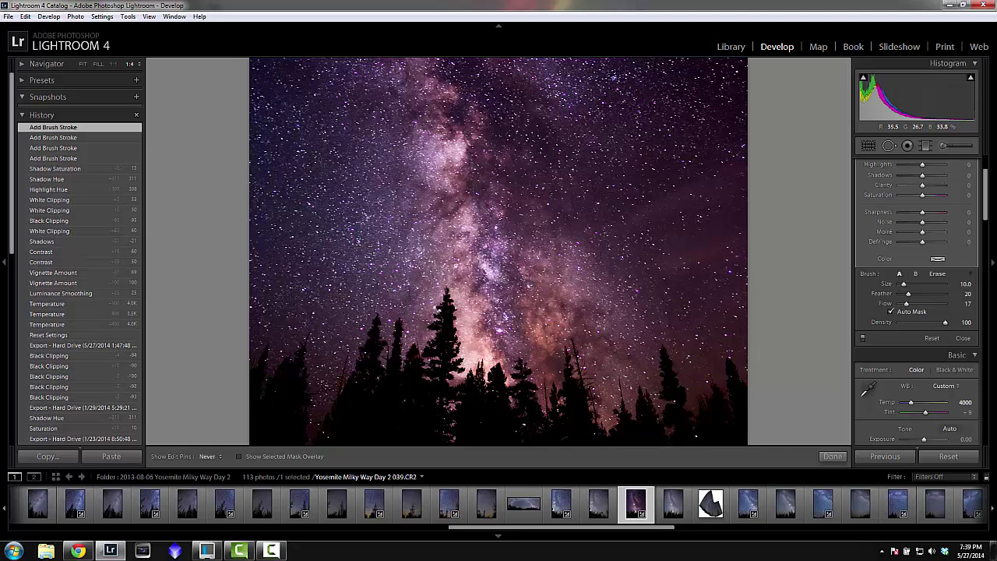
{"action": "key", "text": "h"}
{"action": "left_click", "coordinate": [578, 279]}
Brush the same exposure boost along the two upper branches of the Milky Way
{"action": "key", "text": "z"}
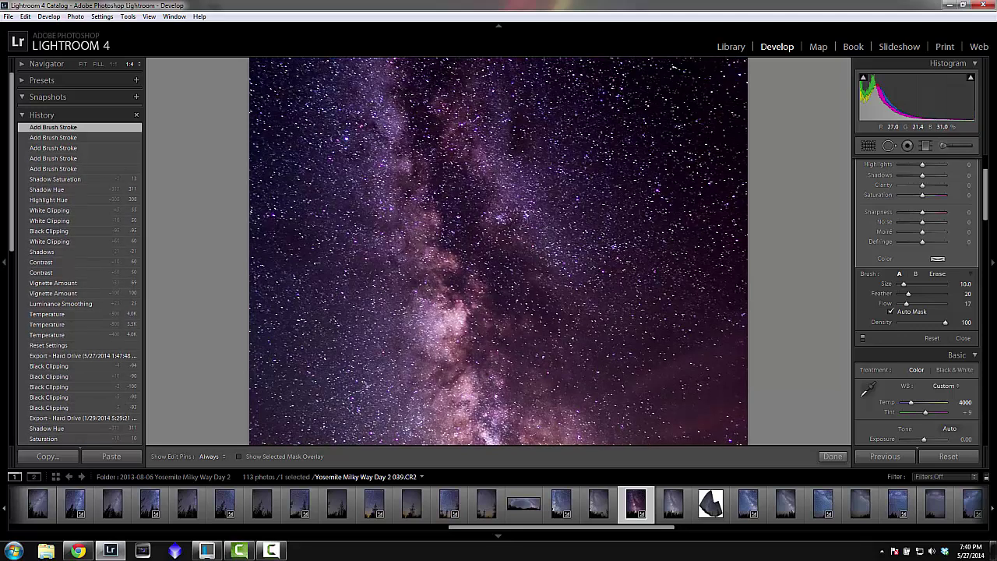
{"action": "key", "text": "h"}
{"action": "left_click", "coordinate": [480, 73]}
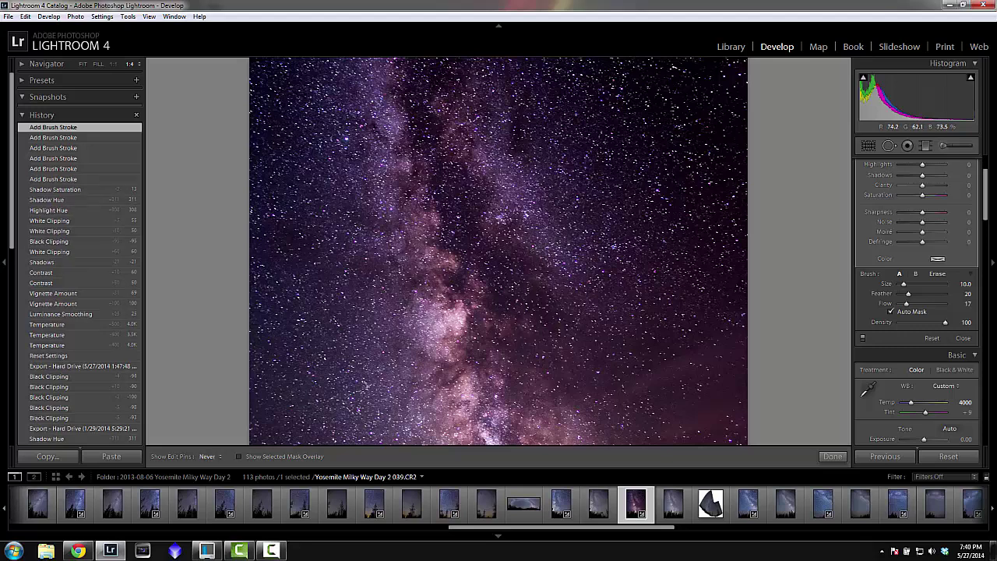
{"action": "left_click", "coordinate": [472, 78]}
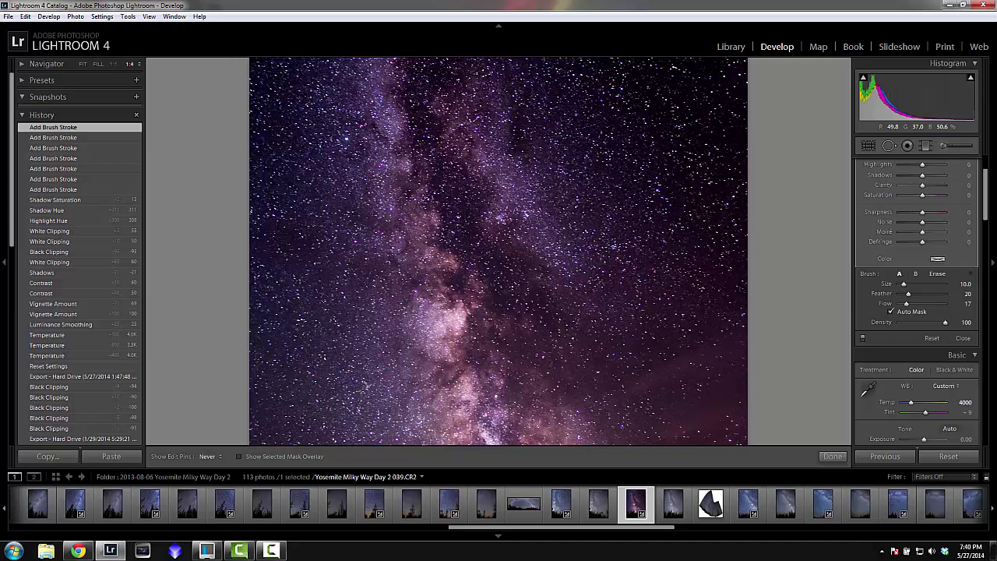
{"action": "left_click", "coordinate": [467, 53]}
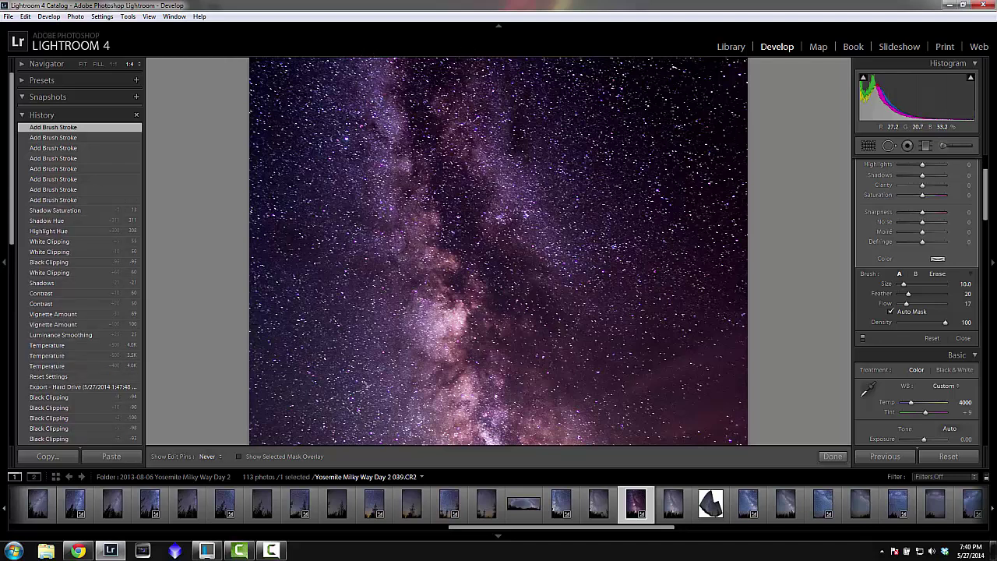
{"action": "left_click", "coordinate": [576, 314]}
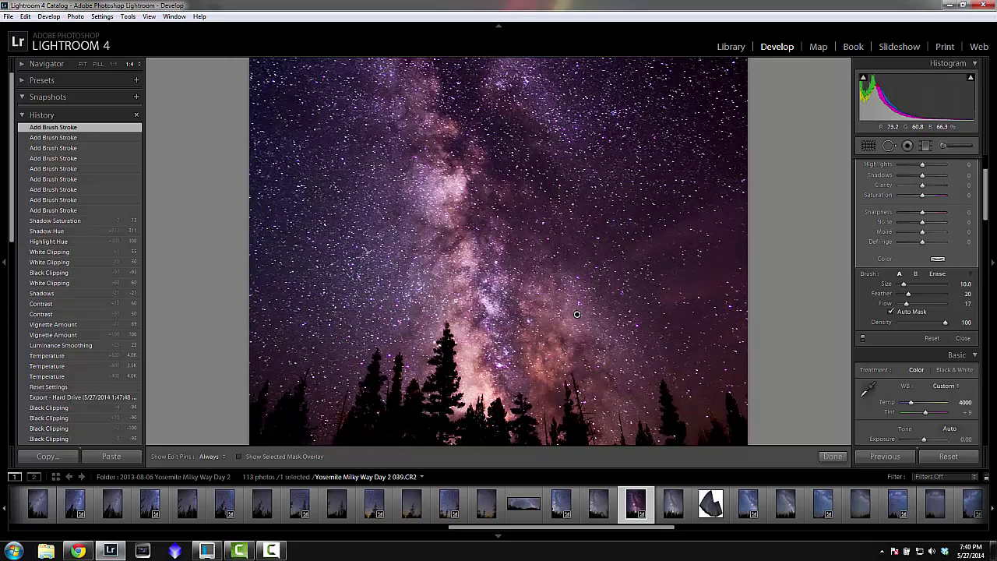
{"action": "key", "text": "h"}
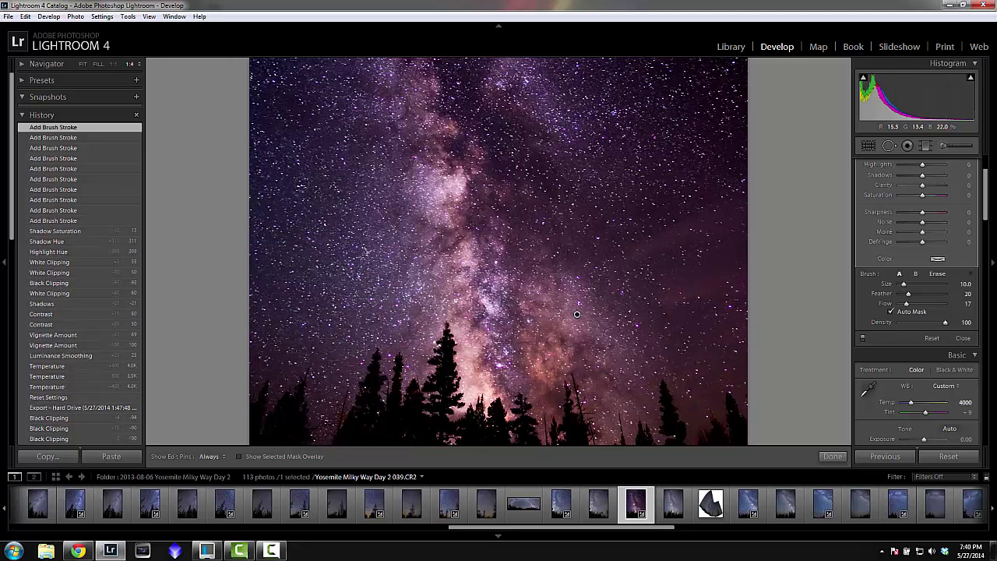
Show the mask overlay, and with brush size reduced to 5 extend the mask to the lower-right treeline and the photo's upper edge
{"action": "key", "text": "o"}
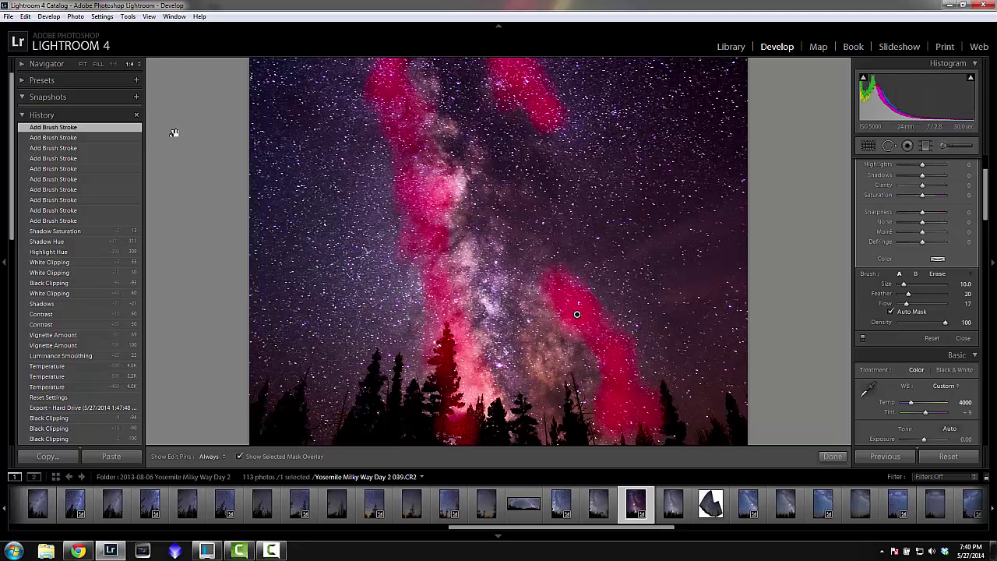
{"action": "left_click", "coordinate": [84, 64]}
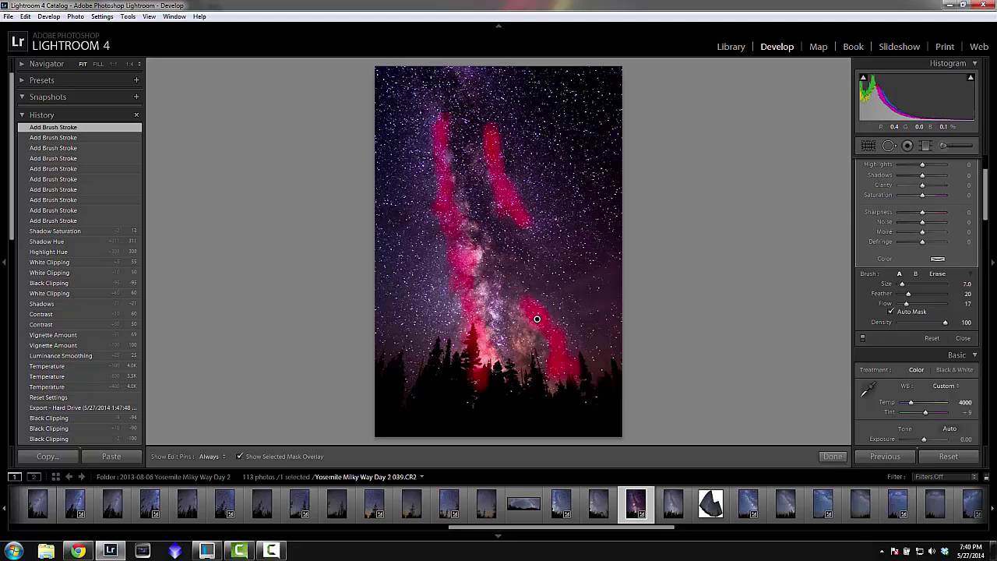
{"action": "left_click_drag", "start_coordinate": [550, 382], "coordinate": [565, 380]}
{"action": "key", "text": "h"}
{"action": "key", "text": "h"}
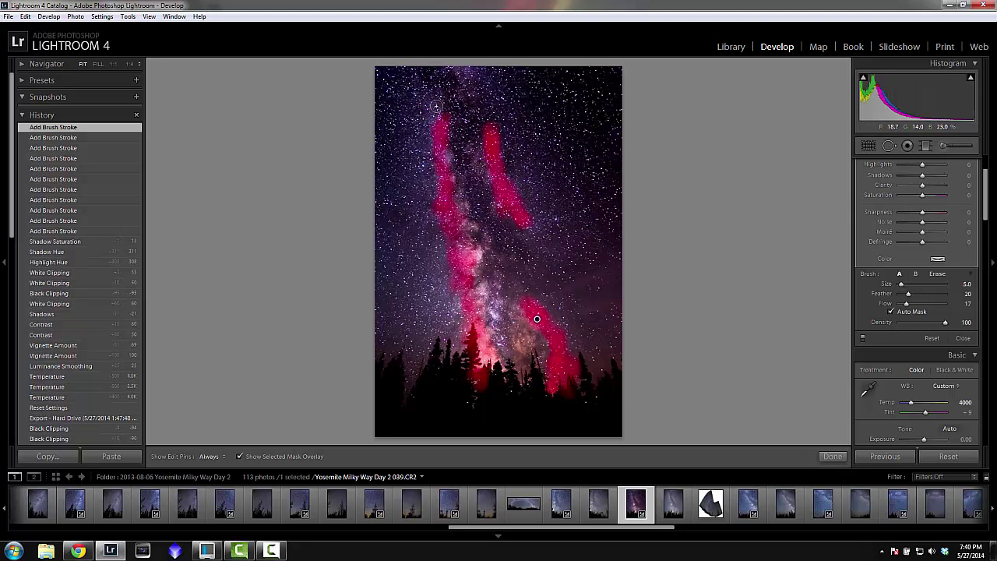
{"action": "mouse_move", "coordinate": [437, 109]}
{"action": "left_mouse_down"}
{"action": "mouse_move", "coordinate": [423, 78]}
{"action": "mouse_move", "coordinate": [444, 117]}
{"action": "mouse_move", "coordinate": [435, 110]}
{"action": "mouse_move", "coordinate": [464, 74]}
{"action": "mouse_move", "coordinate": [471, 86]}
{"action": "mouse_move", "coordinate": [472, 73]}
{"action": "mouse_move", "coordinate": [480, 82]}
{"action": "mouse_move", "coordinate": [463, 79]}
{"action": "mouse_move", "coordinate": [483, 85]}
{"action": "mouse_move", "coordinate": [488, 102]}
{"action": "mouse_move", "coordinate": [476, 90]}
{"action": "mouse_move", "coordinate": [485, 116]}
{"action": "left_mouse_up"}
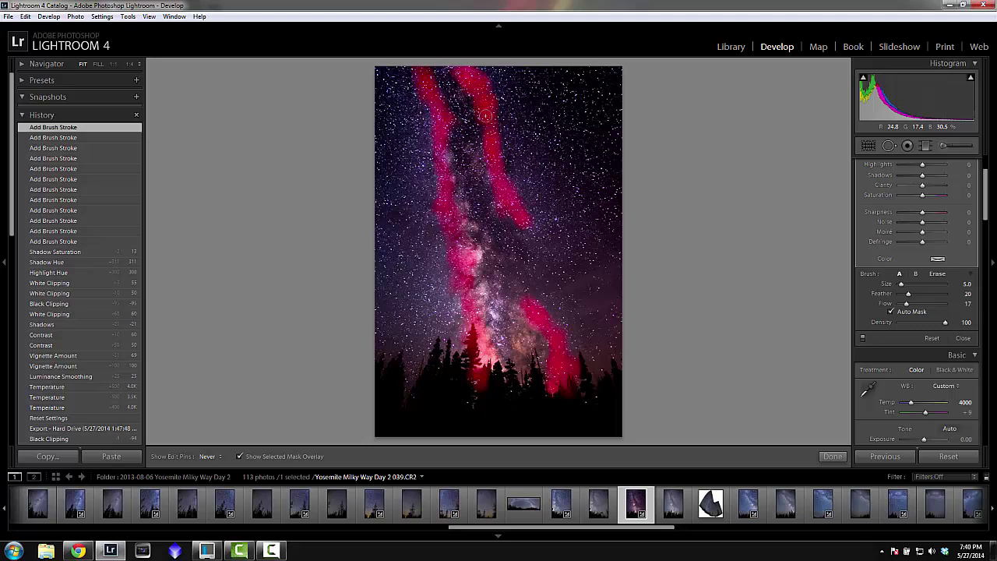
Add exposure brush strokes at the photo's upper edge and along the Milky Way's upper branches, with the mask overlay turned off
{"action": "left_click", "coordinate": [465, 68]}
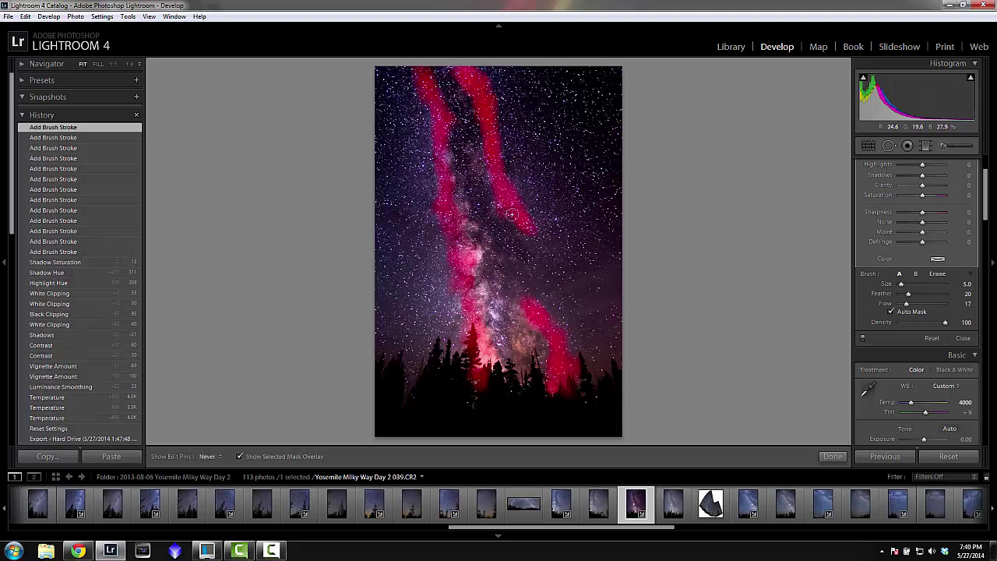
{"action": "key", "text": "o"}
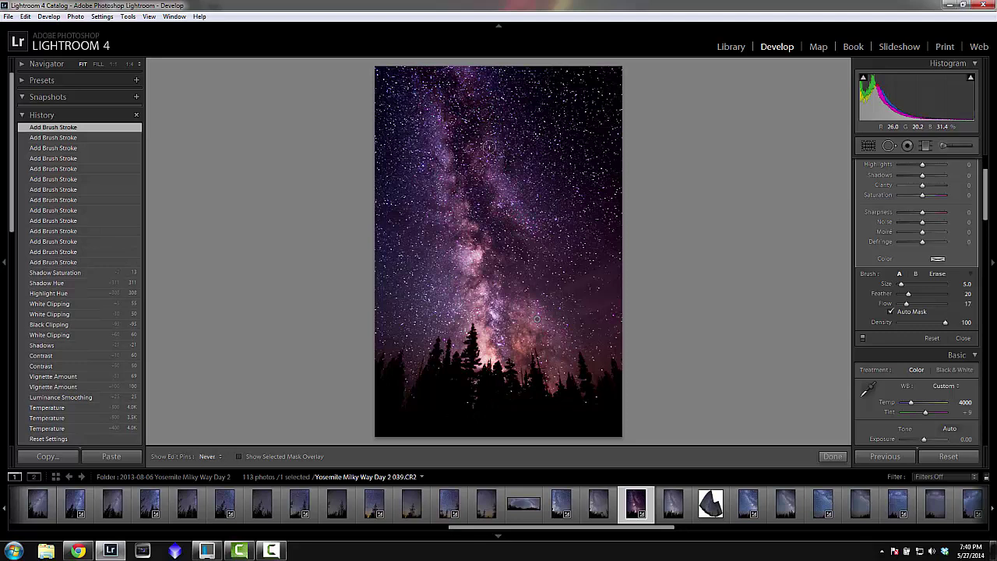
{"action": "key", "text": "h"}
{"action": "left_click", "coordinate": [460, 192]}
{"action": "left_click", "coordinate": [537, 319]}
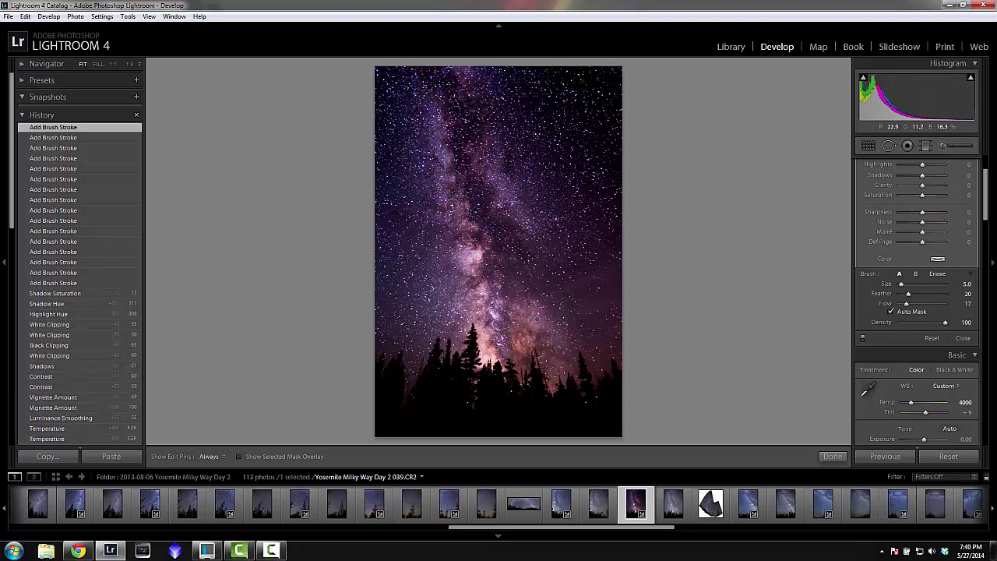
{"action": "key", "text": "h"}
{"action": "left_click", "coordinate": [538, 319]}
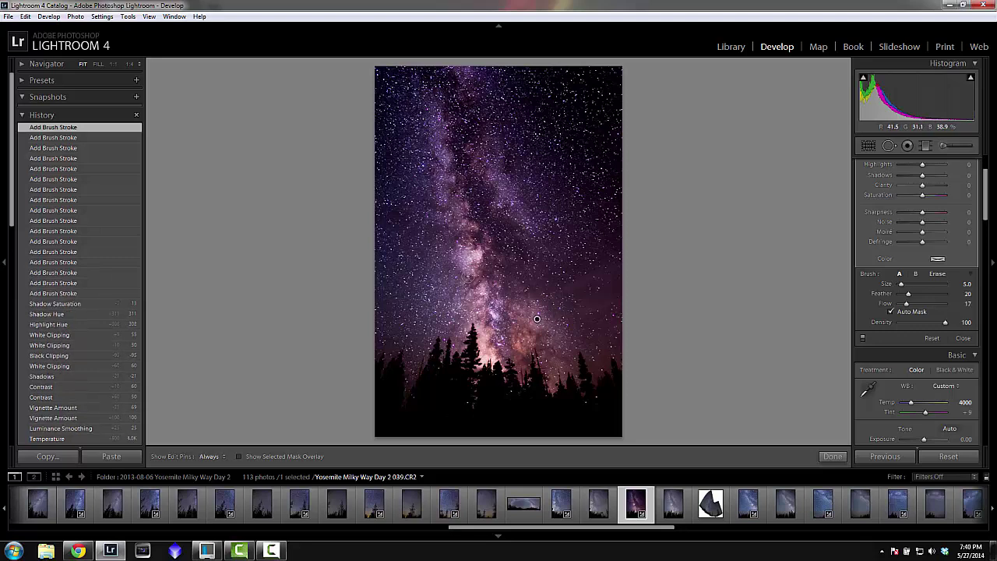
With the mask overlay shown, brush exposure over the bright core and lower-right branch, then hide the overlay and finish the brush edit
{"action": "key", "text": "o"}
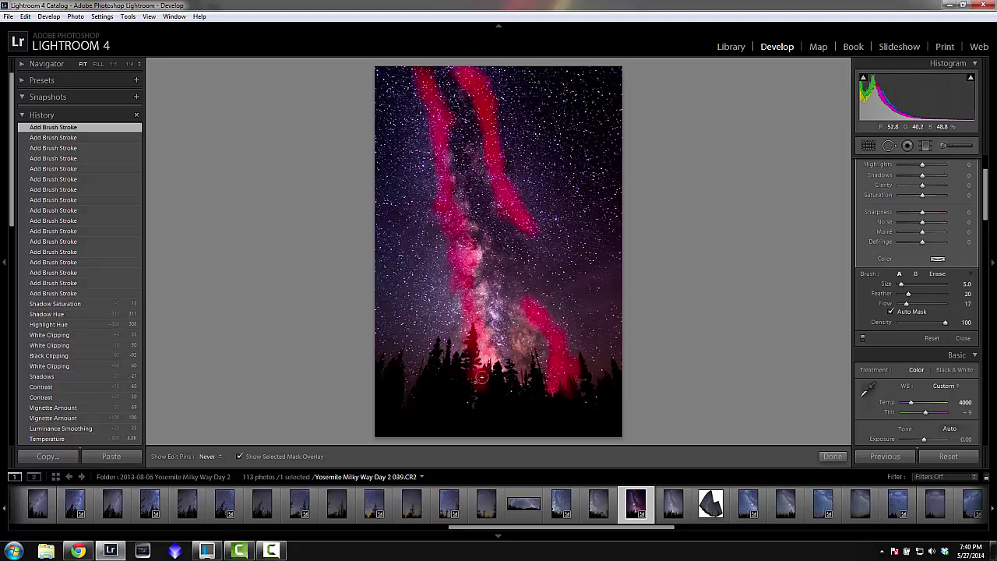
{"action": "mouse_move", "coordinate": [481, 378]}
{"action": "left_mouse_down"}
{"action": "mouse_move", "coordinate": [496, 371]}
{"action": "mouse_move", "coordinate": [476, 258]}
{"action": "left_mouse_up"}
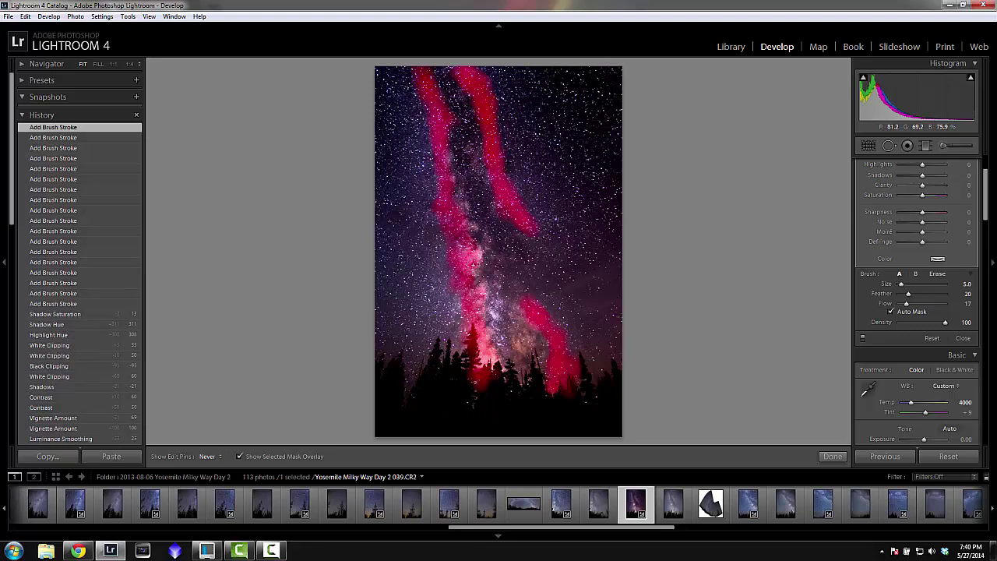
{"action": "left_click", "coordinate": [475, 265]}
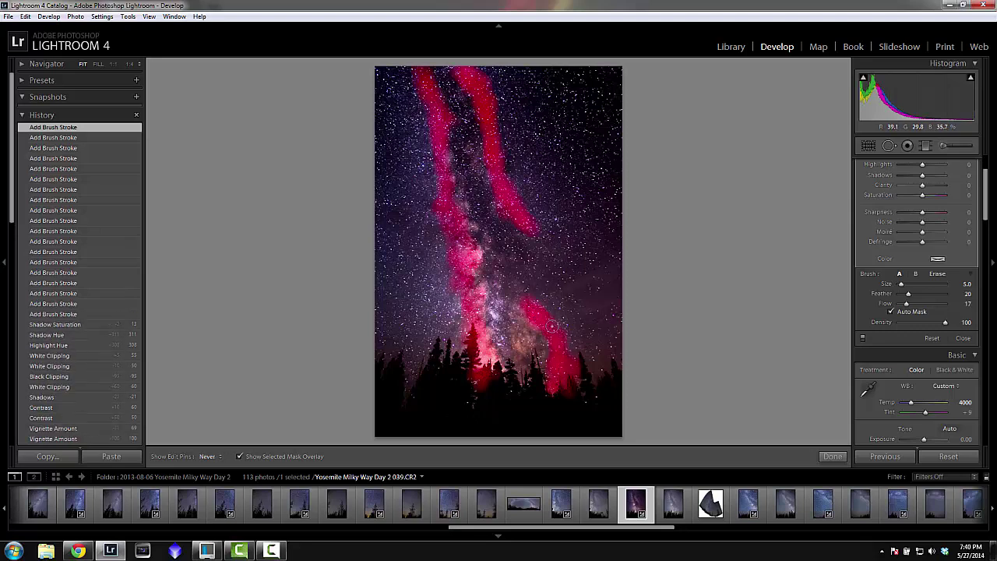
{"action": "left_click_drag", "start_coordinate": [552, 327], "coordinate": [557, 377]}
{"action": "key", "text": "h"}
{"action": "key", "text": "o"}
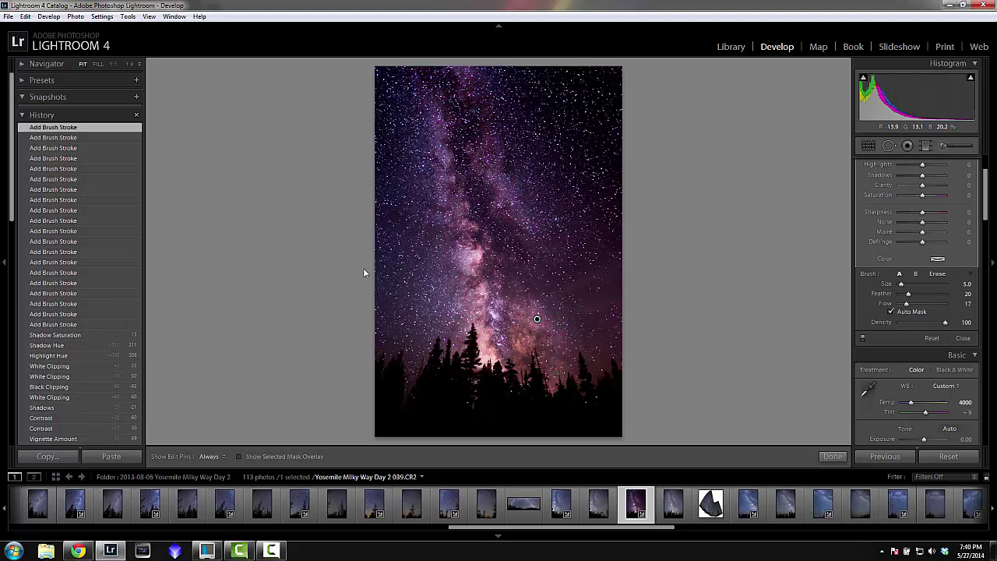
{"action": "left_click", "coordinate": [832, 456]}
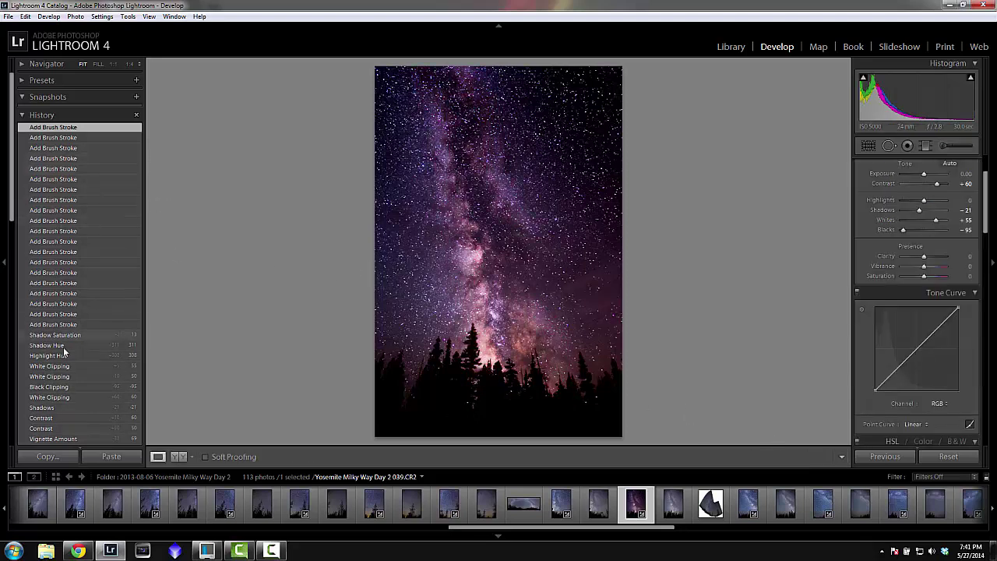
Show the Navigator preview, compare the Shadow Saturation history state with the brushed photo, and keep the latest brush stroke state
{"action": "left_click", "coordinate": [31, 65]}
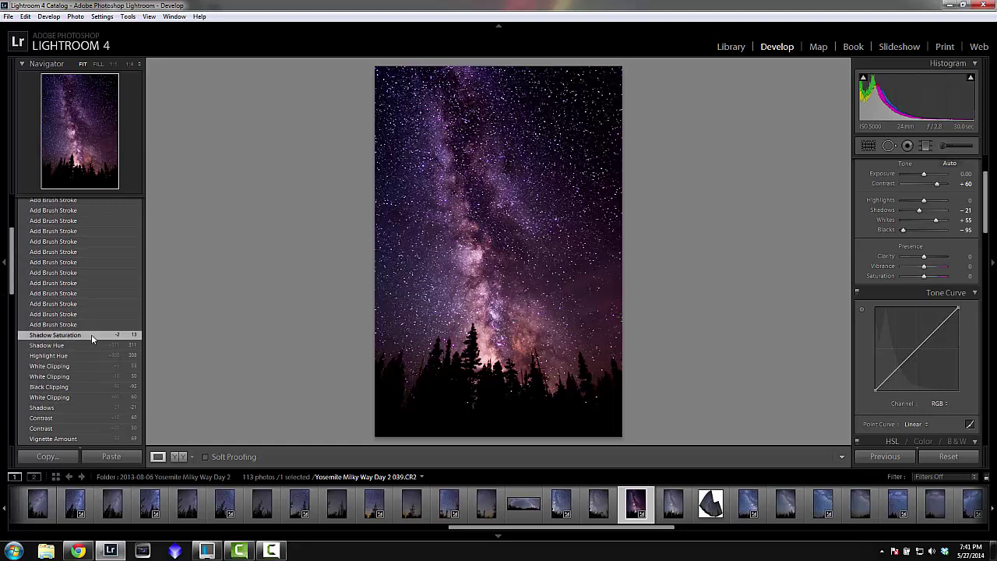
{"action": "scroll", "coordinate": [79, 305], "scroll_direction": "up", "scroll_amount": 5}
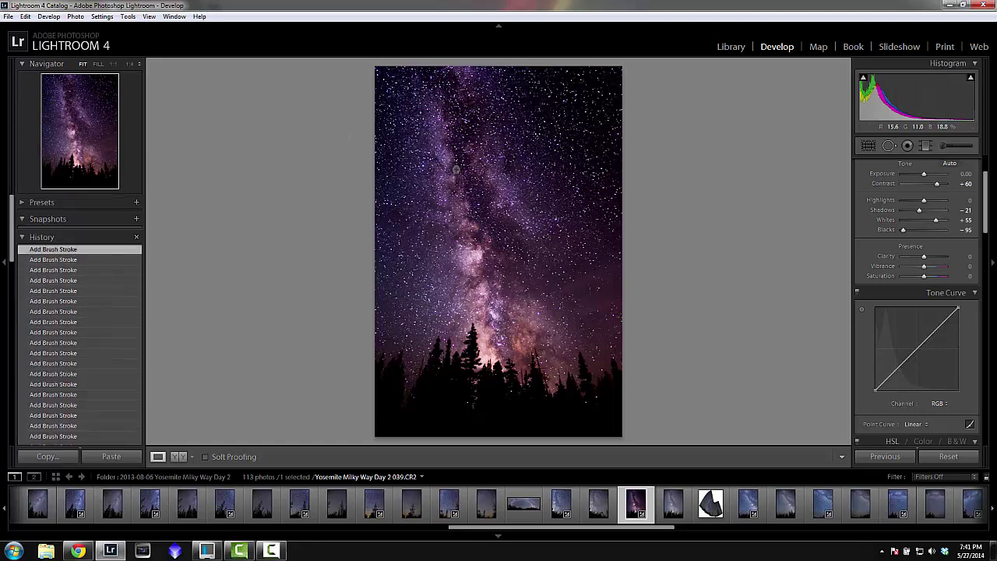
{"action": "scroll", "coordinate": [78, 368], "scroll_direction": "down", "scroll_amount": 3}
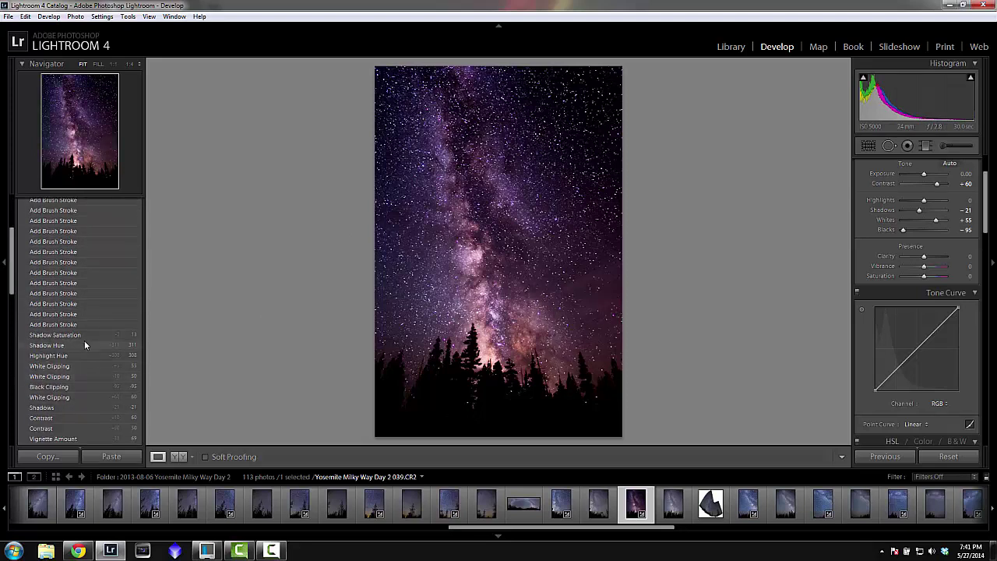
{"action": "scroll", "coordinate": [86, 327], "scroll_direction": "down", "scroll_amount": 2}
{"action": "scroll", "coordinate": [89, 296], "scroll_direction": "up", "scroll_amount": 5}
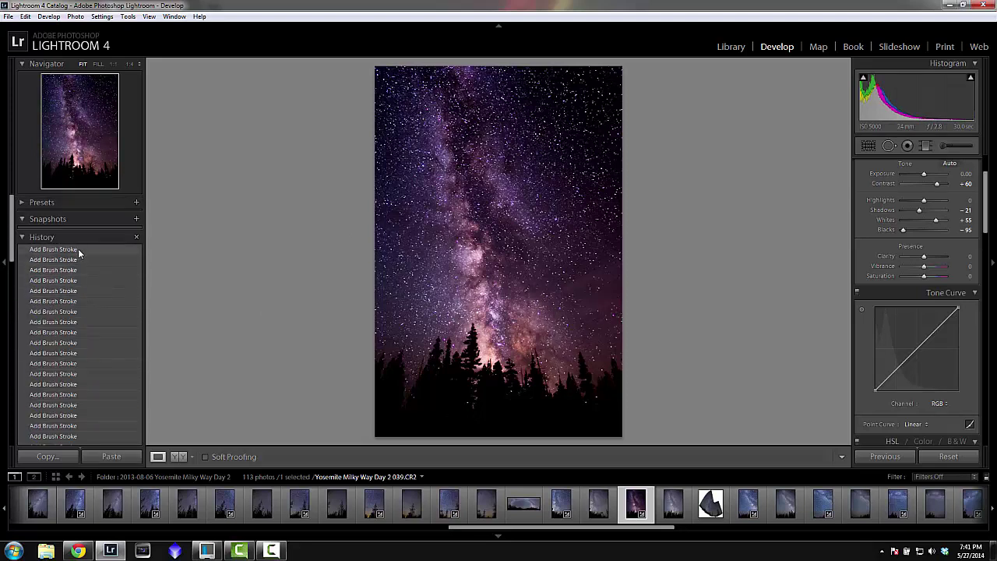
{"action": "left_click", "coordinate": [78, 250]}
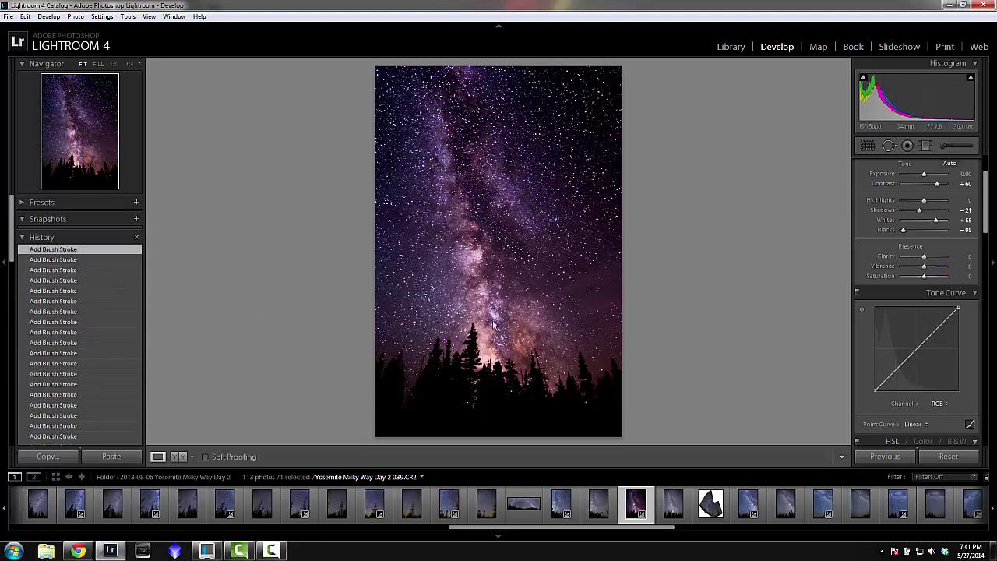
Set up a new adjustment brush with the Contrast effect at 13 and a brush size of 6
{"action": "left_click", "coordinate": [941, 146]}
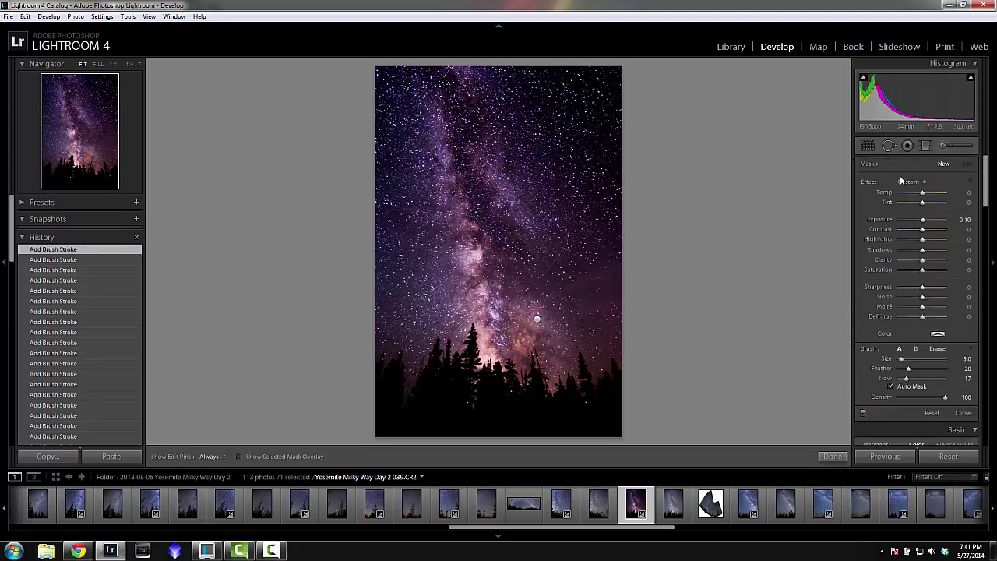
{"action": "left_click", "coordinate": [901, 181]}
{"action": "left_click", "coordinate": [878, 247]}
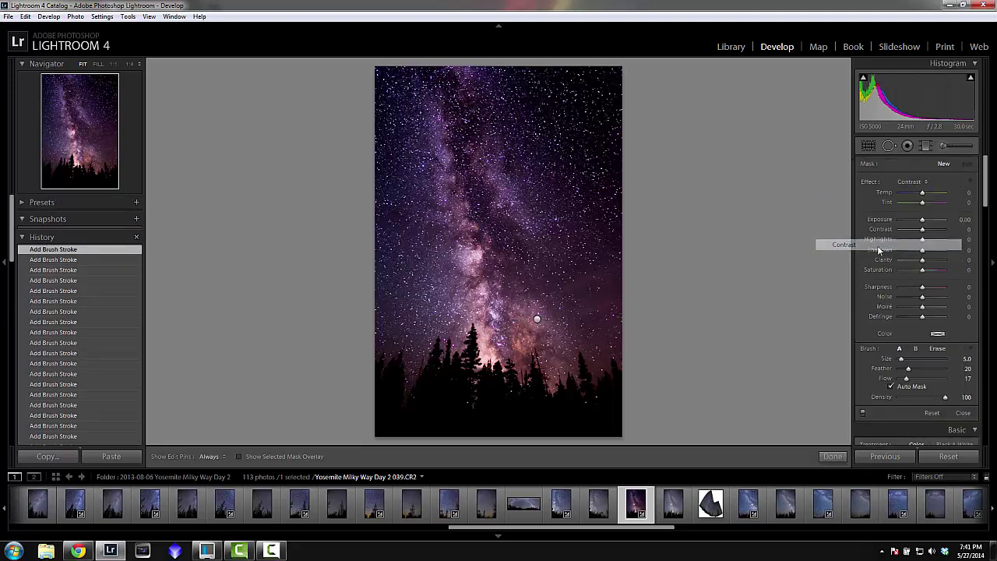
{"action": "left_click", "coordinate": [967, 229]}
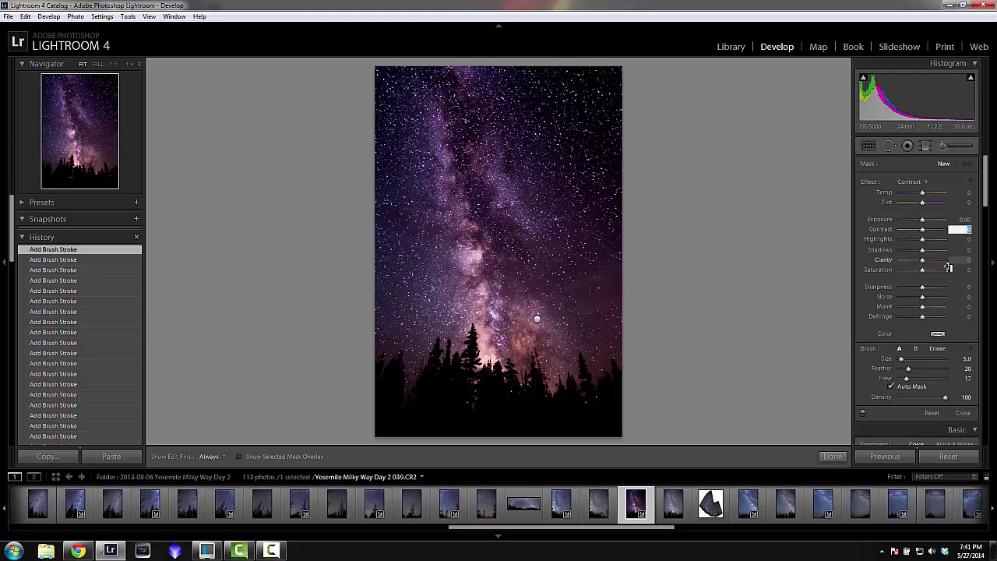
{"action": "type", "text": "13"}
{"action": "key", "text": "Return"}
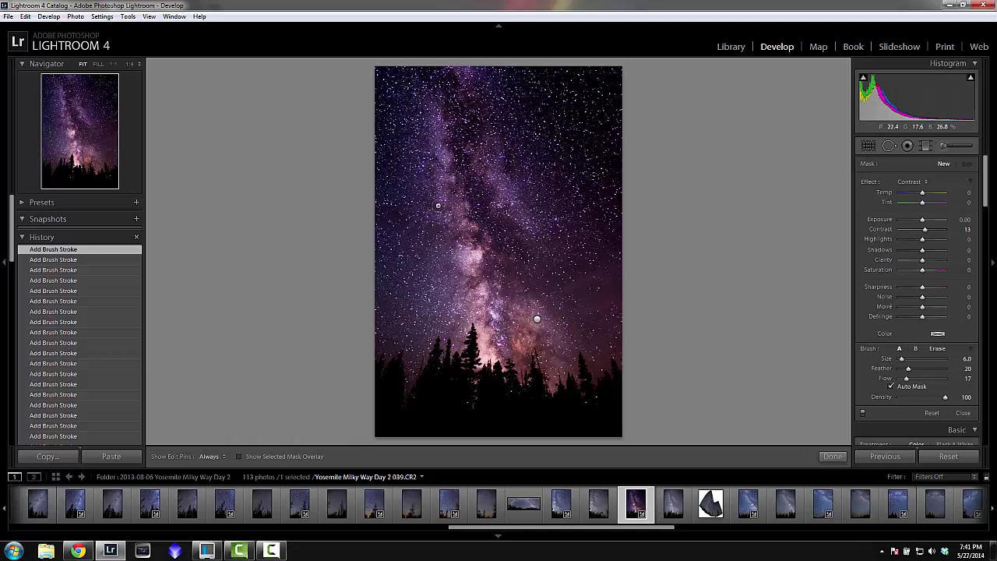
At 1:4 zoom, paint the contrast brush over the orange dust clouds just above the lower-right treeline
{"action": "left_click", "coordinate": [130, 64]}
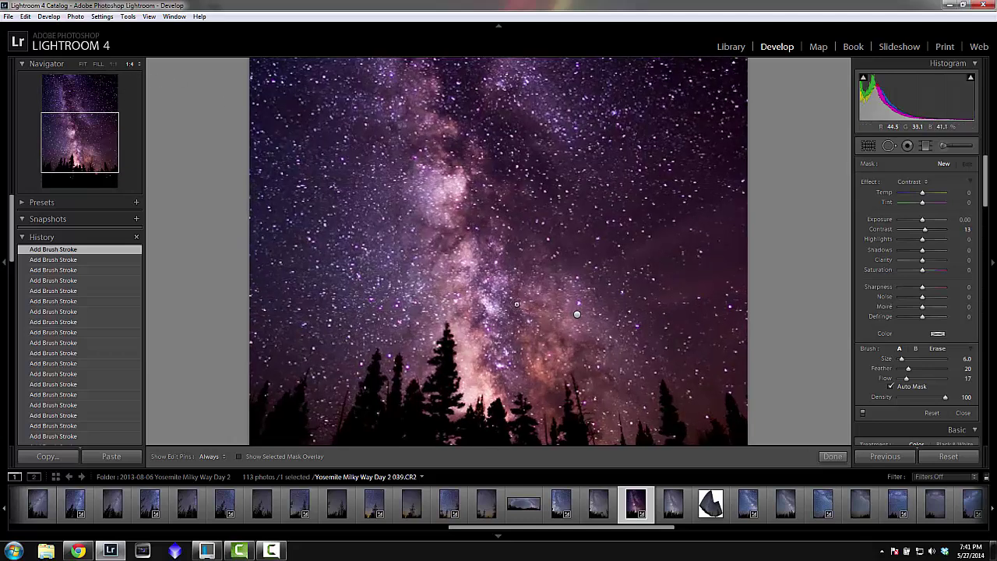
{"action": "scroll", "coordinate": [561, 156], "scroll_direction": "down", "scroll_amount": 5}
{"action": "key", "text": "h"}
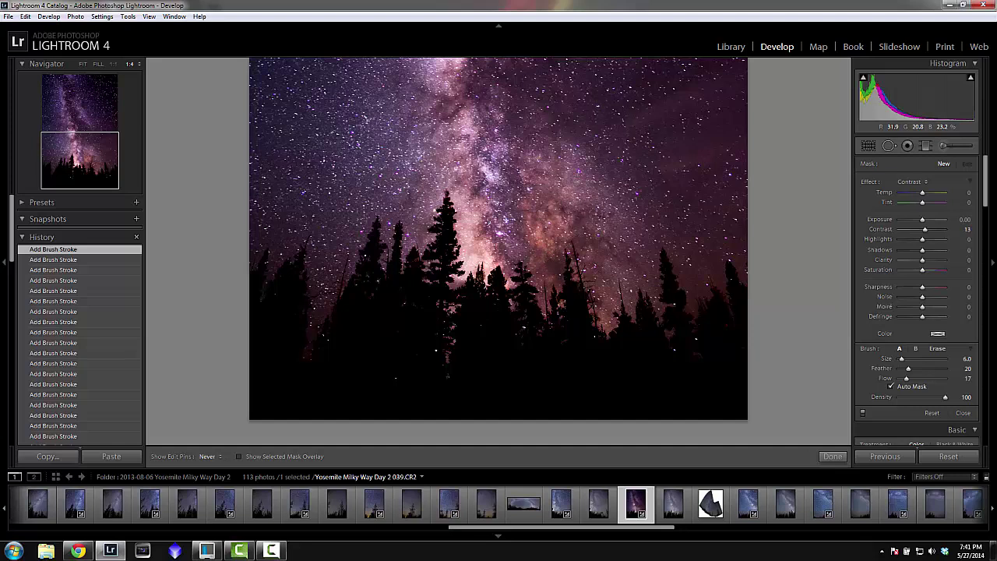
{"action": "key", "text": "h"}
{"action": "left_click", "coordinate": [559, 258]}
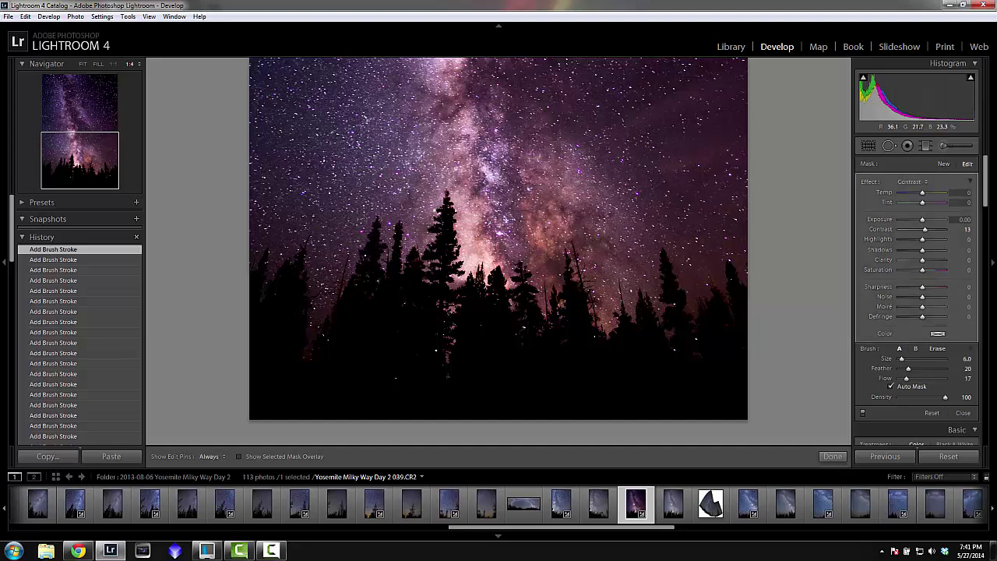
{"action": "key", "text": "h"}
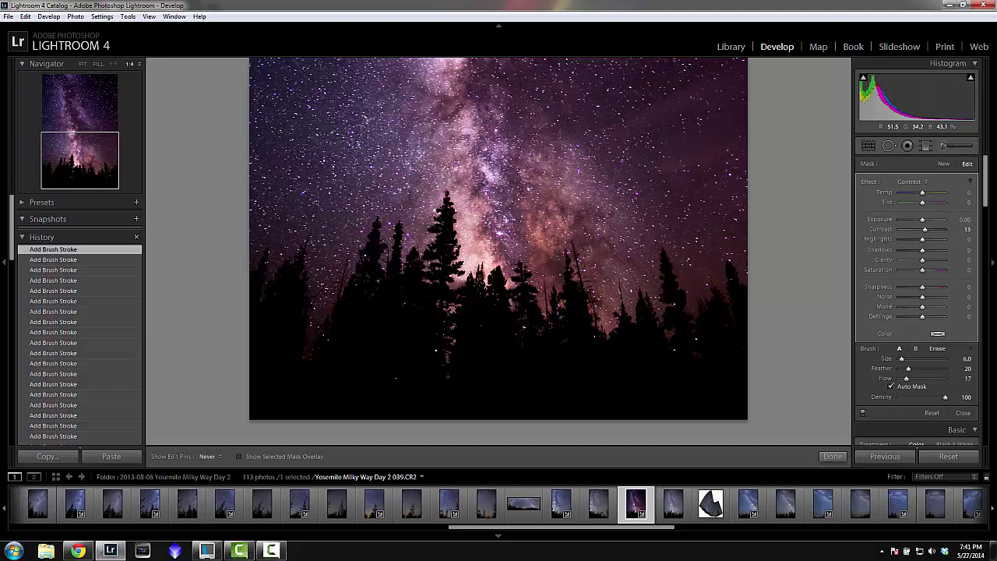
{"action": "key", "text": "h"}
{"action": "left_click_drag", "start_coordinate": [559, 259], "coordinate": [560, 397]}
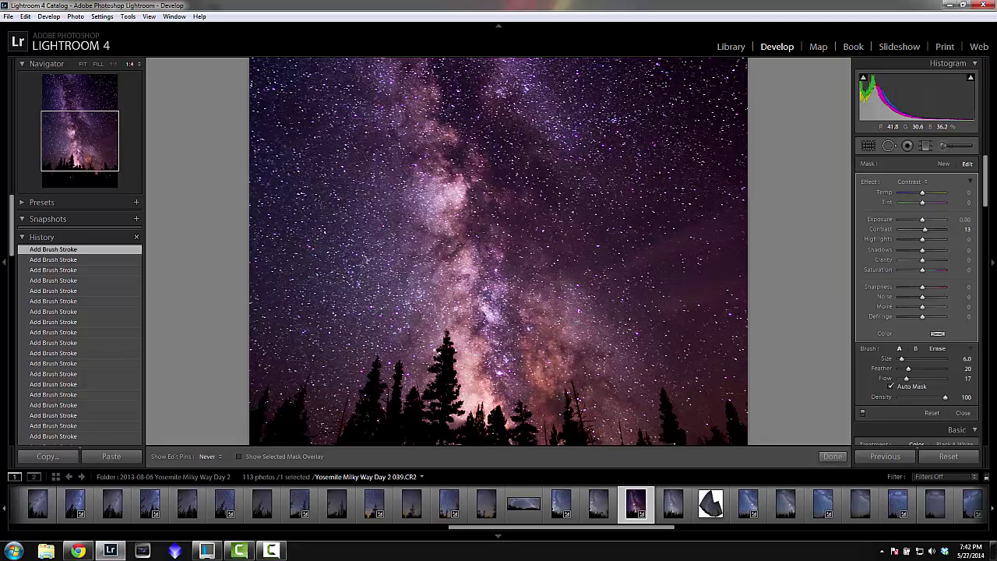
Paint contrast strokes over the dark dust lanes from the Milky Way core to the upper edge, increasing the brush size to 7
{"action": "key", "text": "h"}
{"action": "left_click_drag", "start_coordinate": [560, 398], "coordinate": [560, 330]}
{"action": "left_click_drag", "start_coordinate": [680, 263], "coordinate": [681, 343]}
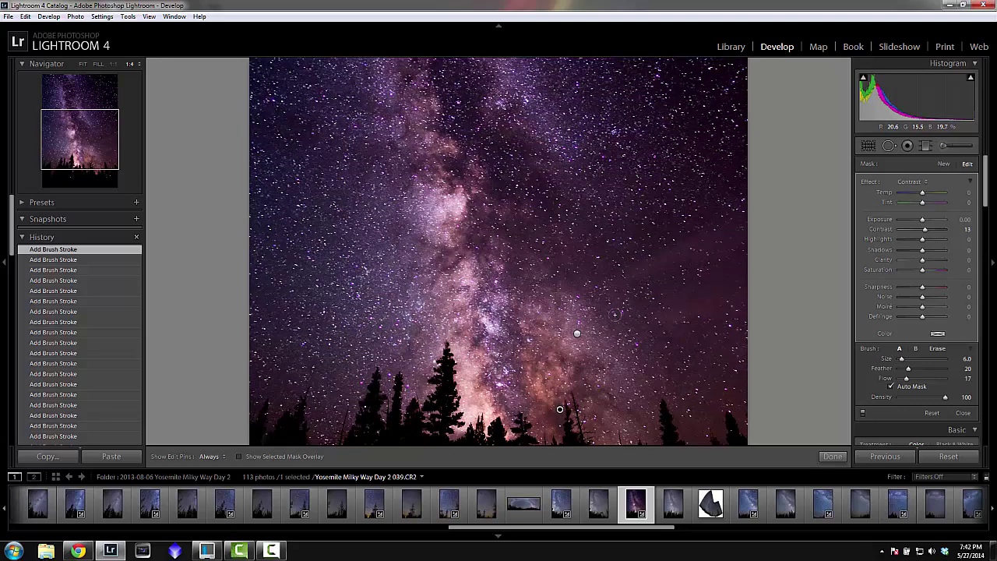
{"action": "key", "text": "h"}
{"action": "key", "text": "h"}
{"action": "left_click_drag", "start_coordinate": [447, 178], "coordinate": [433, 300]}
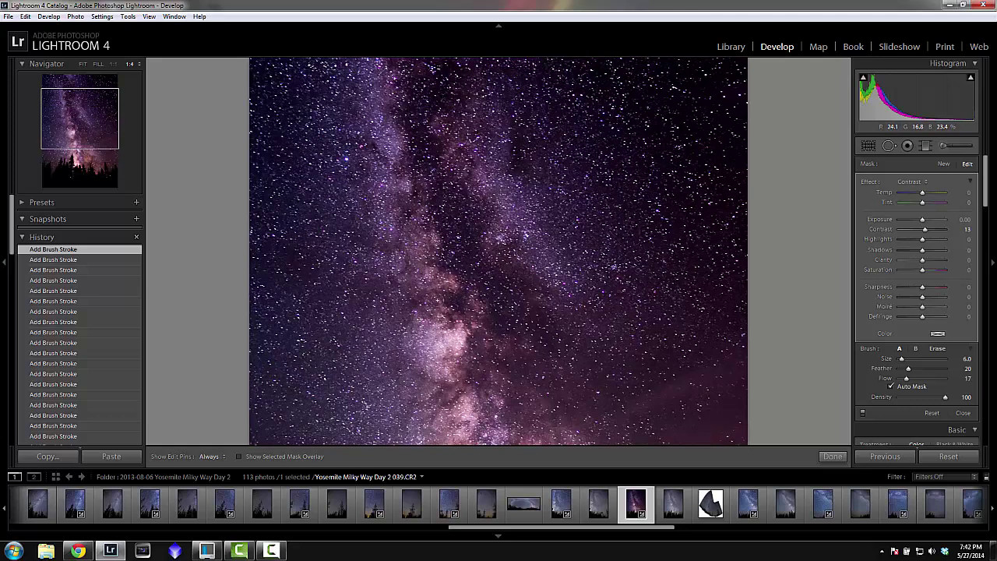
{"action": "key", "text": "h"}
{"action": "scroll", "coordinate": [443, 89], "scroll_direction": "up", "scroll_amount": 3}
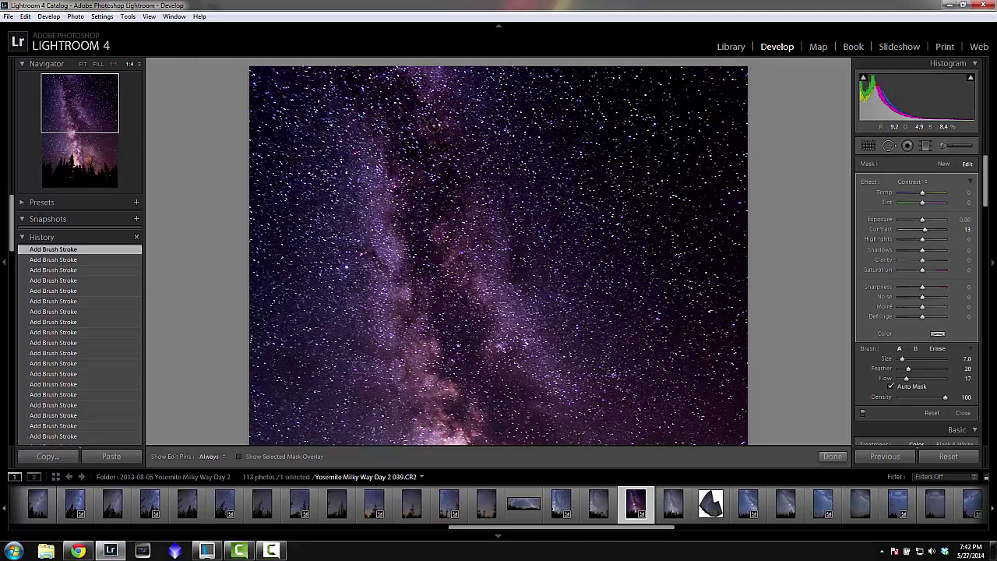
In the fitted view with the mask overlay shown, fill the contrast mask between the two branches down to the trees, then hide the overlay
{"action": "left_click", "coordinate": [82, 63]}
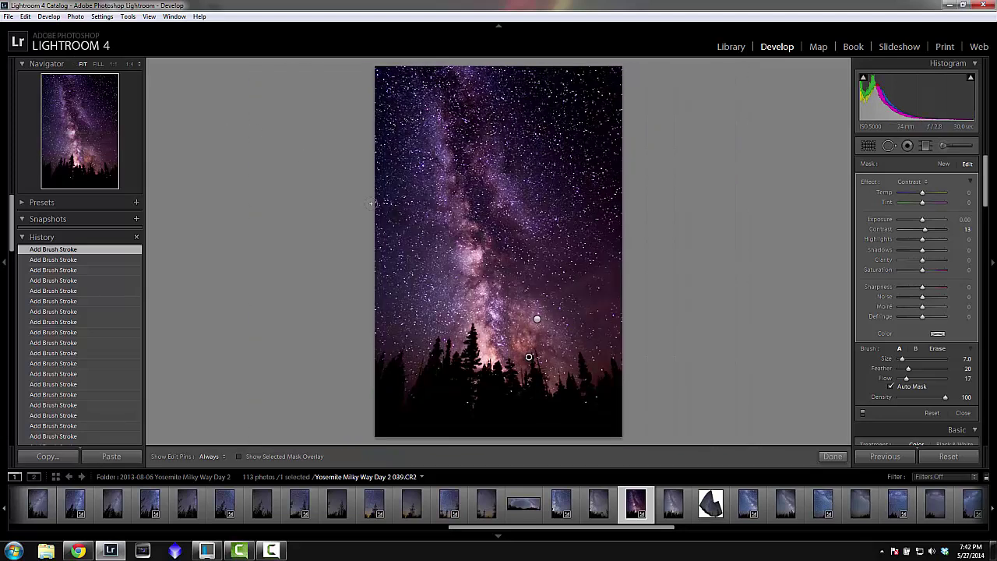
{"action": "key", "text": "o"}
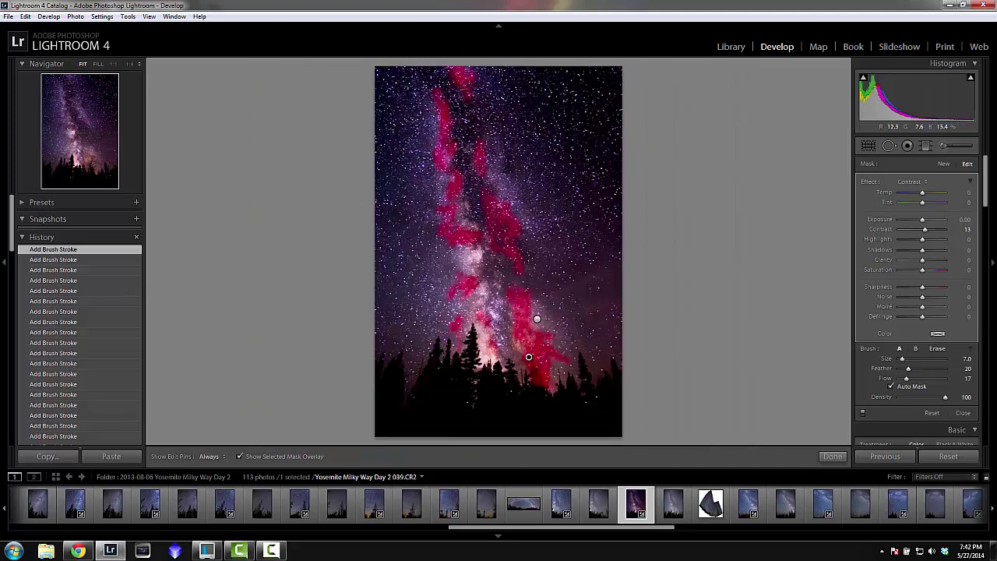
{"action": "key", "text": "h"}
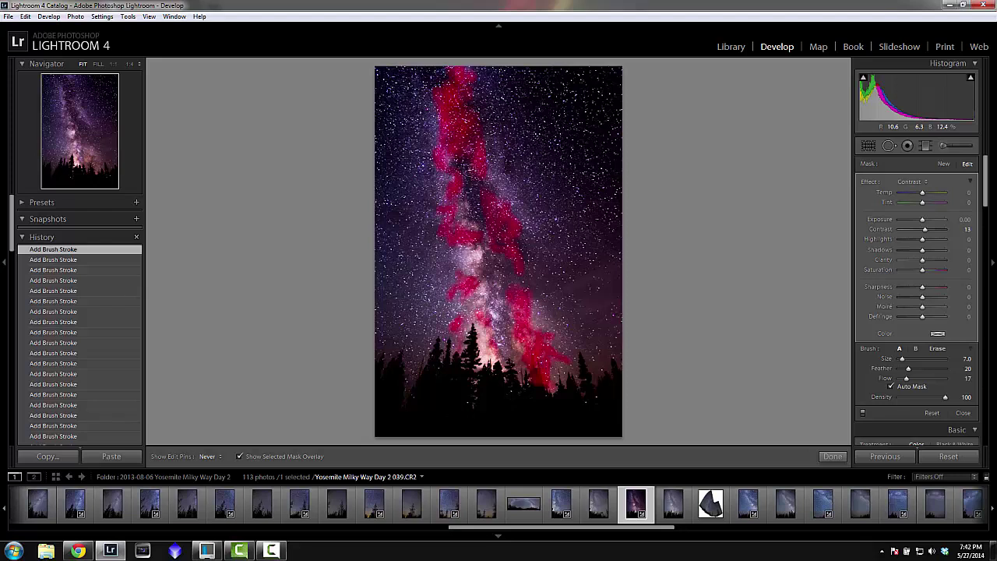
{"action": "mouse_move", "coordinate": [463, 168]}
{"action": "left_mouse_down"}
{"action": "mouse_move", "coordinate": [462, 156]}
{"action": "mouse_move", "coordinate": [471, 195]}
{"action": "left_mouse_up"}
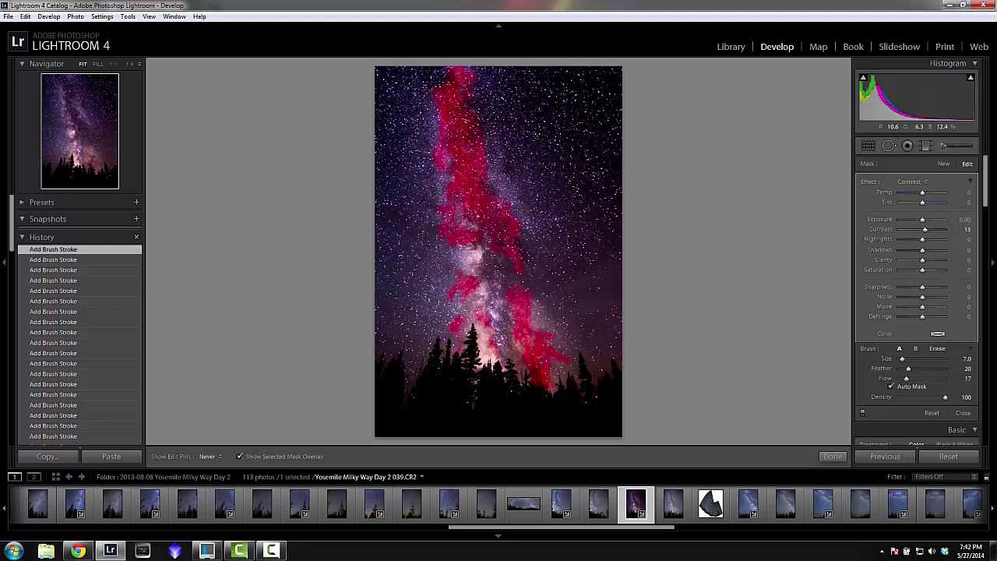
{"action": "mouse_move", "coordinate": [485, 279]}
{"action": "left_mouse_down"}
{"action": "mouse_move", "coordinate": [504, 277]}
{"action": "mouse_move", "coordinate": [497, 325]}
{"action": "mouse_move", "coordinate": [529, 377]}
{"action": "mouse_move", "coordinate": [517, 358]}
{"action": "left_mouse_up"}
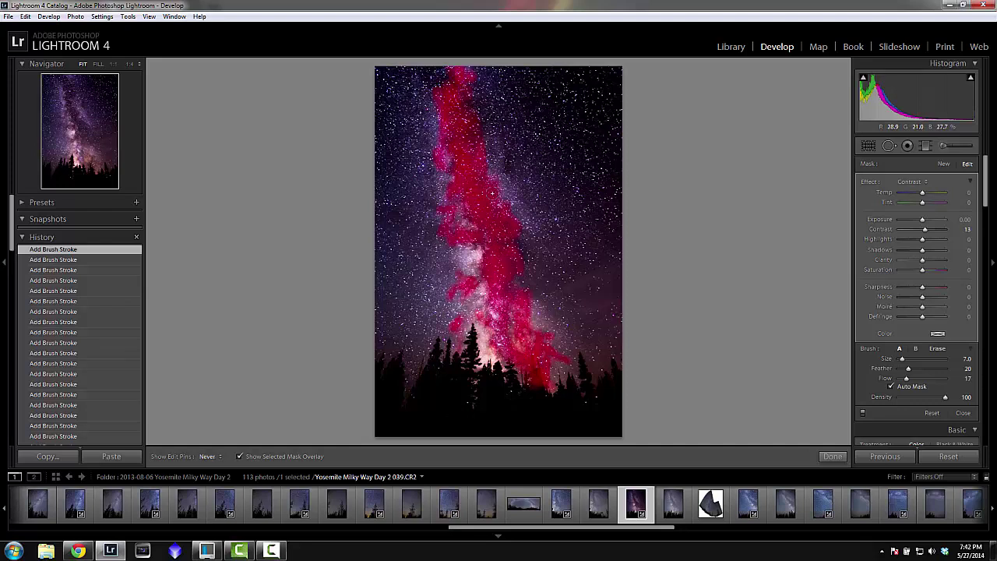
{"action": "key", "text": "h"}
{"action": "key", "text": "o"}
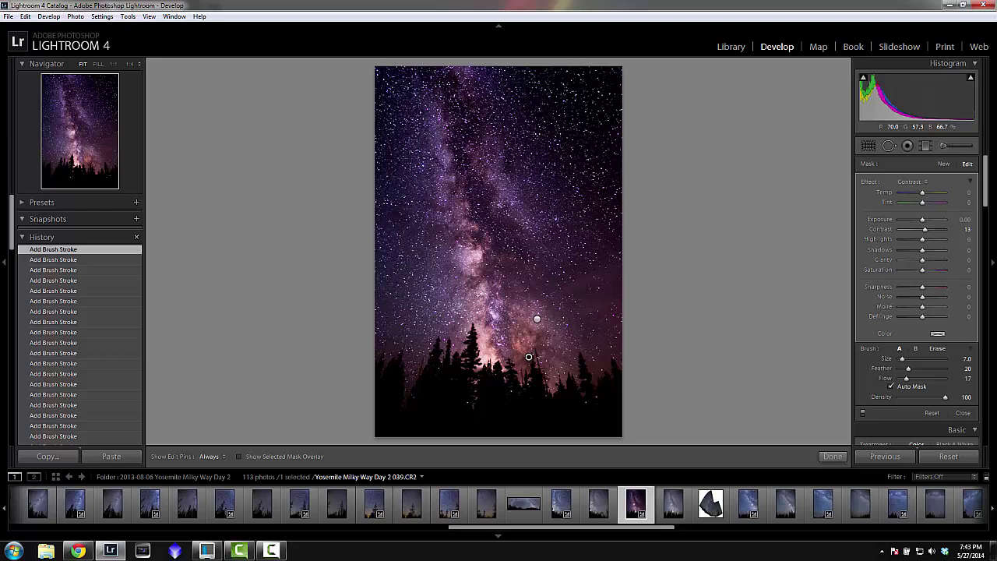
Examine the contrast mask overlay along the Milky Way from the treeline to the upper edge at 1:4 zoom, and close the adjustment brush
{"action": "key", "text": "o"}
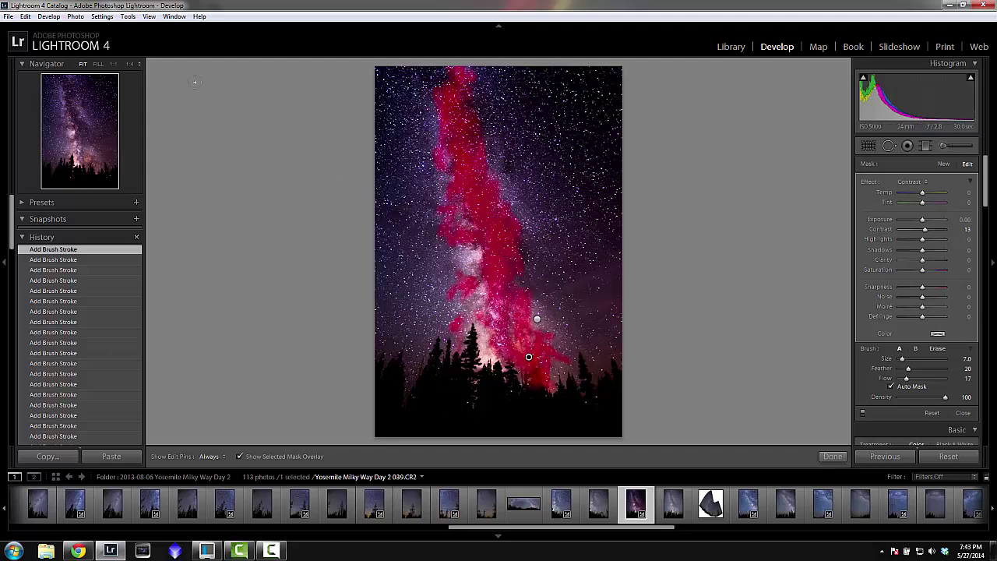
{"action": "left_click", "coordinate": [130, 63]}
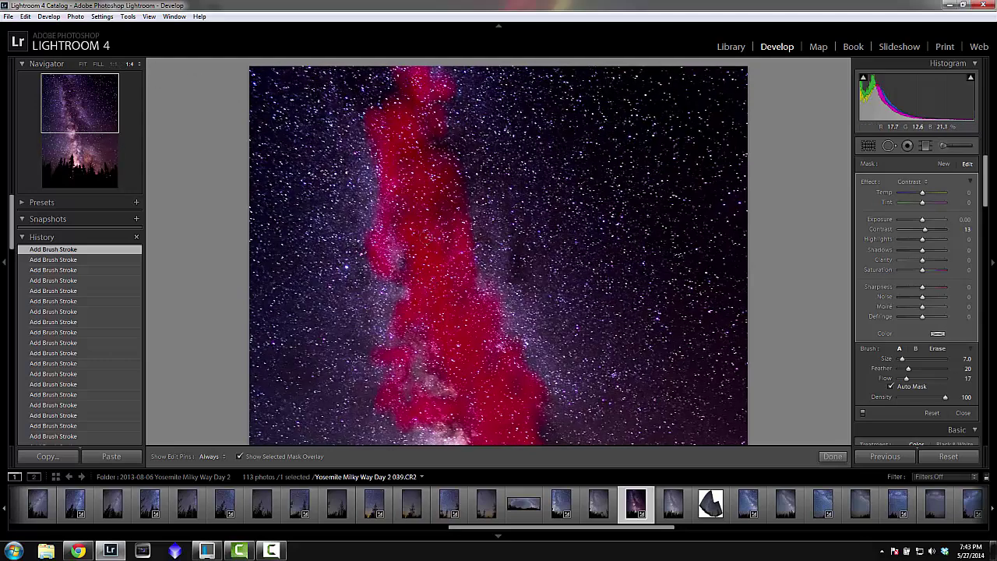
{"action": "scroll", "coordinate": [559, 261], "scroll_direction": "down", "scroll_amount": 10}
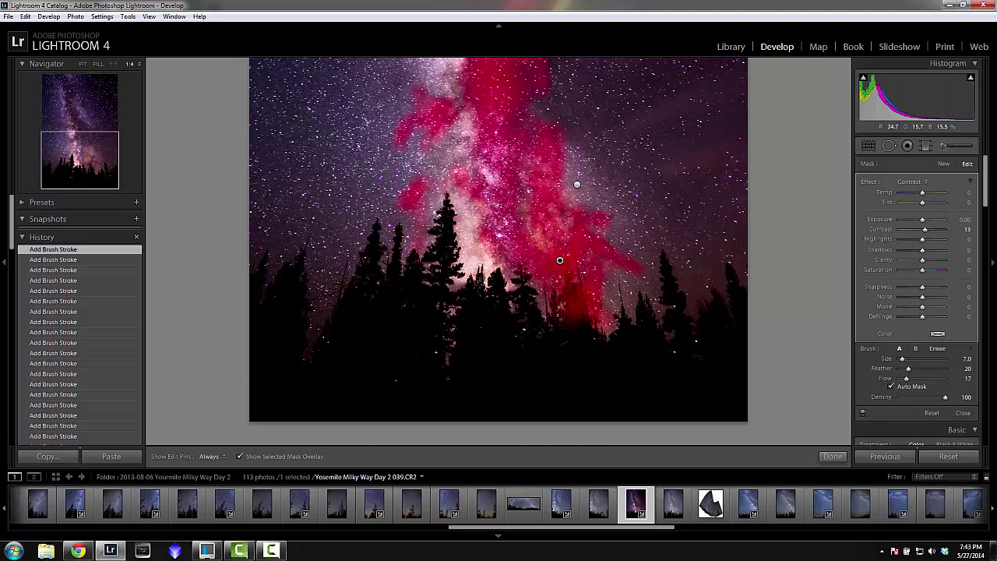
{"action": "key", "text": "h"}
{"action": "key", "text": "h"}
{"action": "key", "text": "h"}
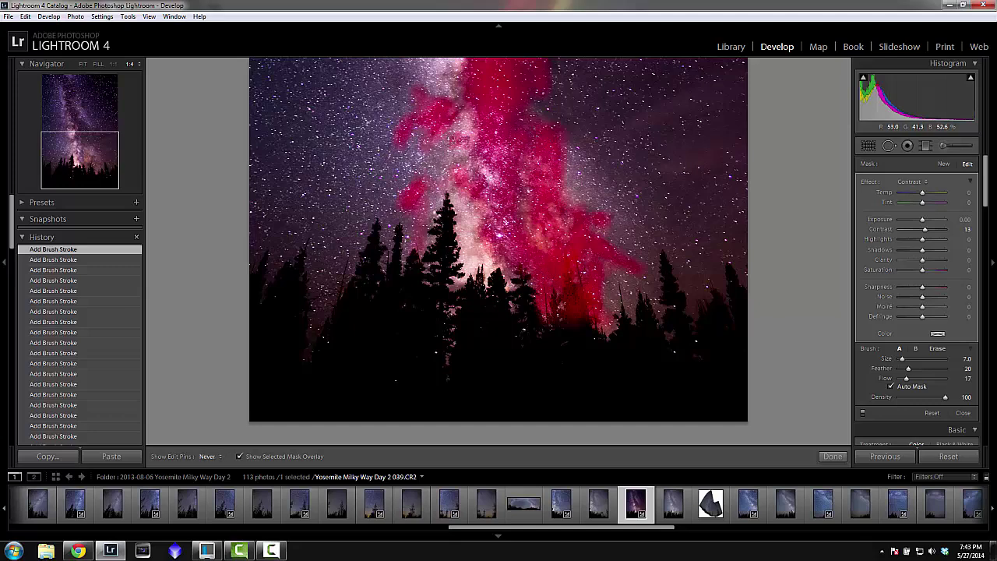
{"action": "key", "text": "h"}
{"action": "scroll", "coordinate": [492, 195], "scroll_direction": "up", "scroll_amount": 5}
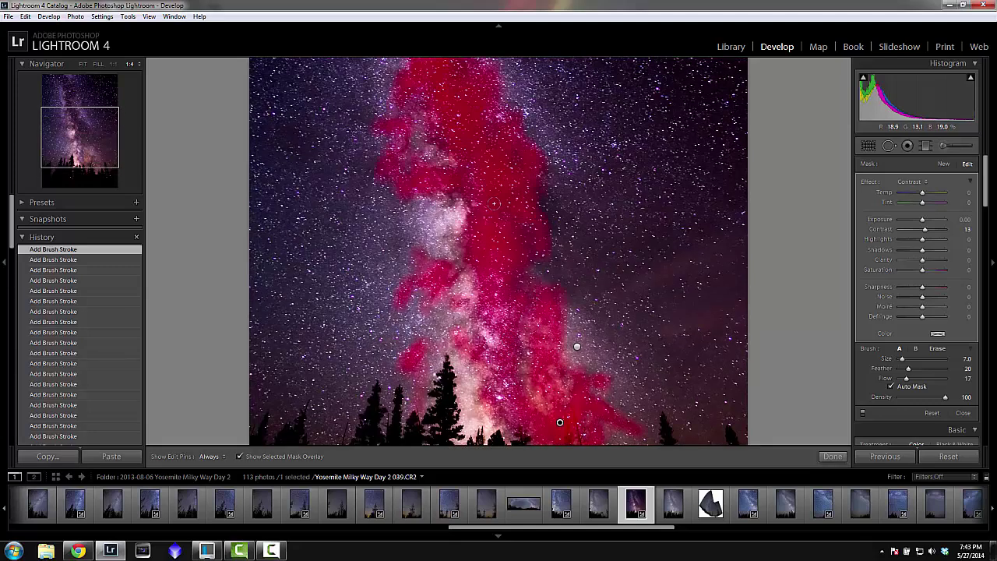
{"action": "key", "text": "h"}
{"action": "scroll", "coordinate": [494, 203], "scroll_direction": "up", "scroll_amount": 3}
{"action": "scroll", "coordinate": [467, 272], "scroll_direction": "down", "scroll_amount": 1}
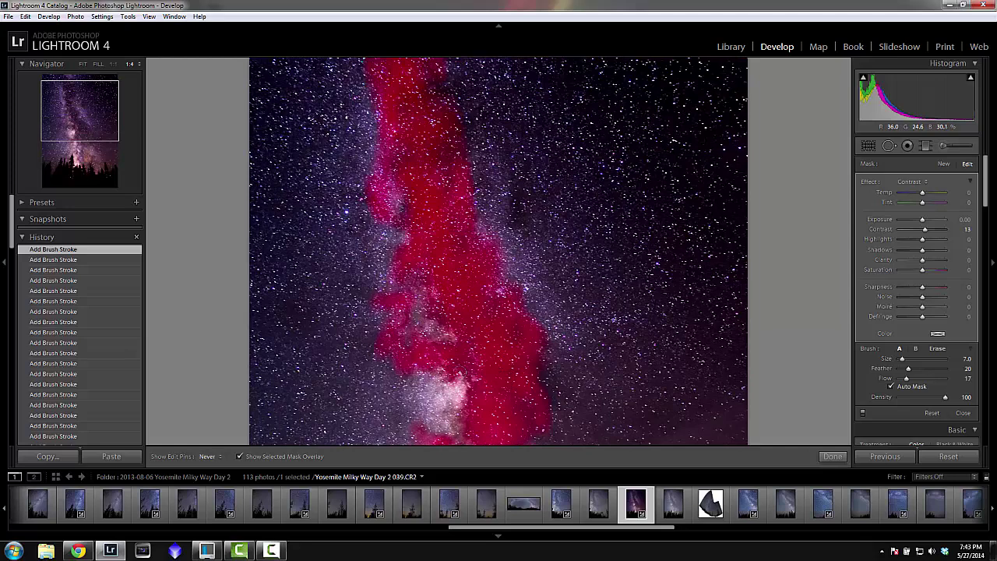
{"action": "scroll", "coordinate": [421, 188], "scroll_direction": "up", "scroll_amount": 3}
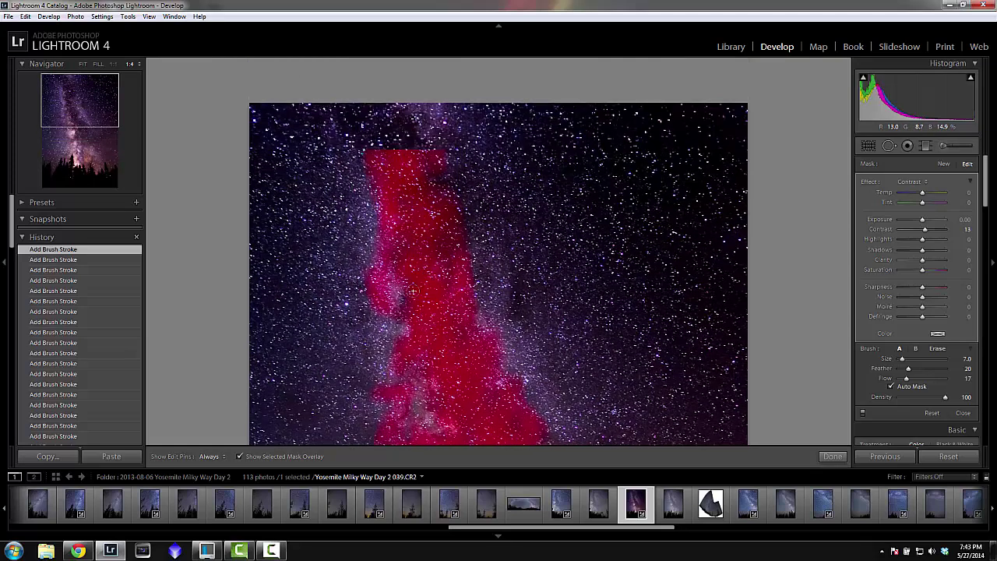
{"action": "key", "text": "h"}
{"action": "key", "text": "h"}
{"action": "scroll", "coordinate": [408, 249], "scroll_direction": "up", "scroll_amount": 3}
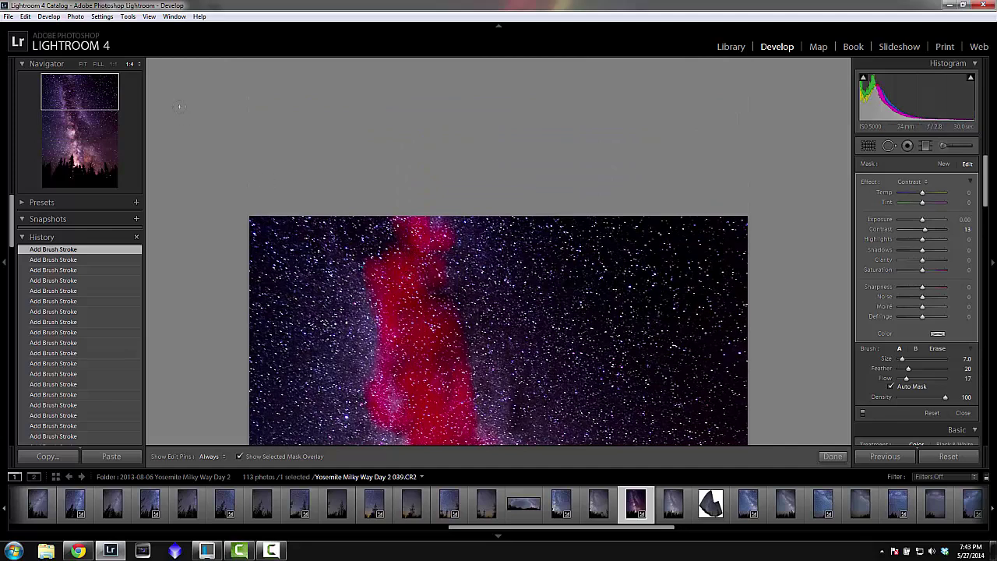
{"action": "left_click", "coordinate": [79, 63]}
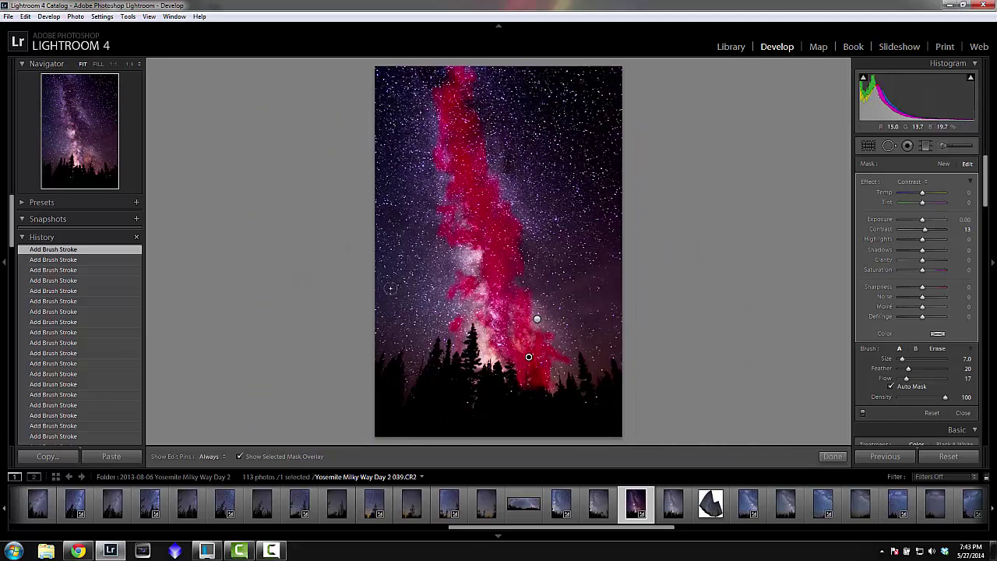
{"action": "left_click", "coordinate": [832, 456]}
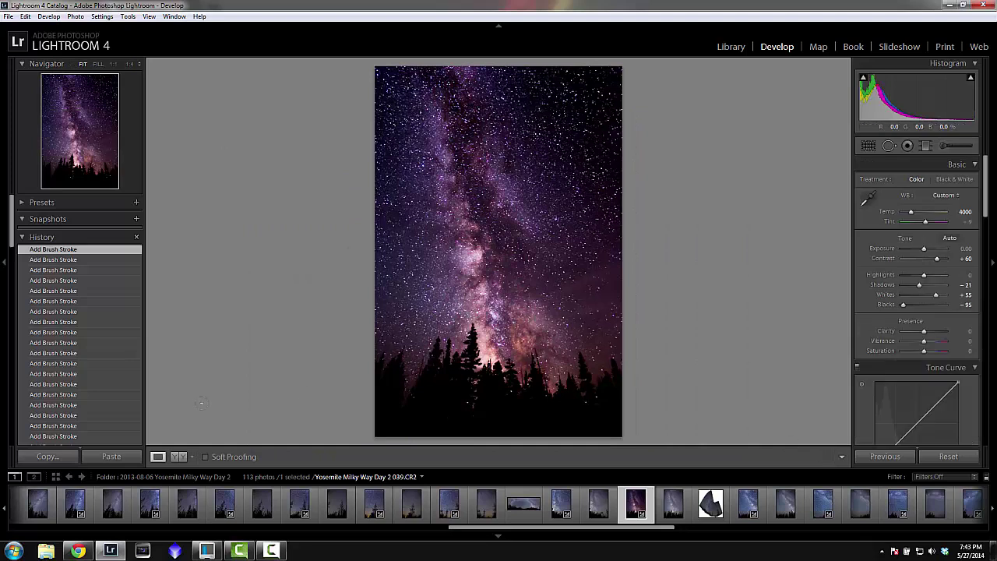
Compare the photo at the Shadow Saturation history state, before any brushwork, with the latest brush stroke state
{"action": "scroll", "coordinate": [51, 302], "scroll_direction": "down", "scroll_amount": 5}
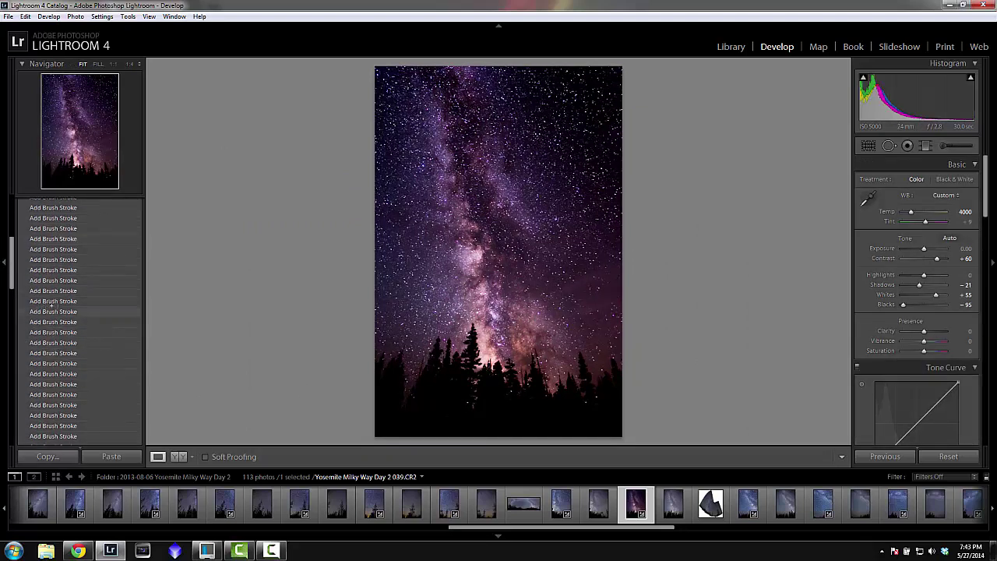
{"action": "scroll", "coordinate": [51, 305], "scroll_direction": "down", "scroll_amount": 4}
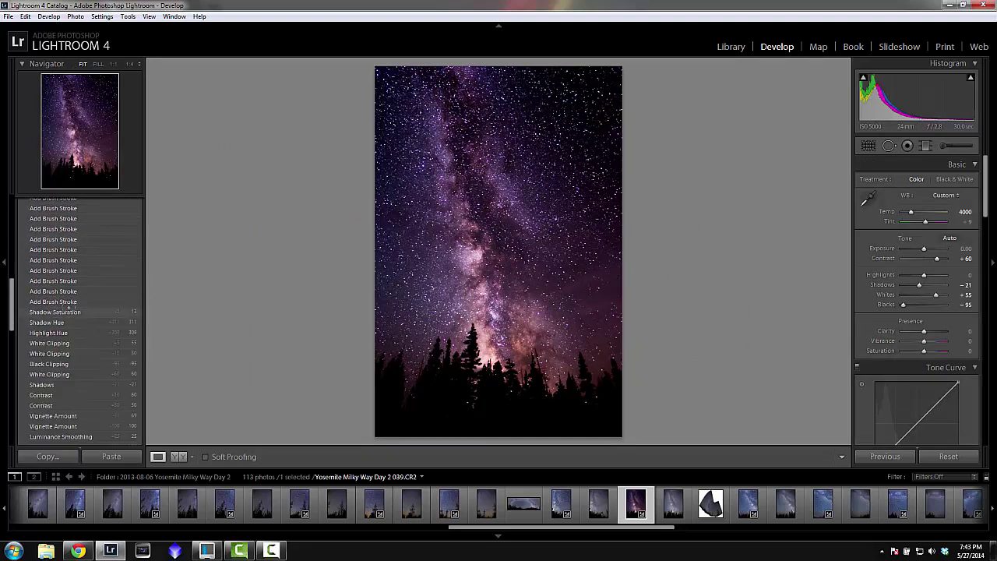
{"action": "left_click", "coordinate": [70, 308]}
{"action": "scroll", "coordinate": [70, 307], "scroll_direction": "up", "scroll_amount": 3}
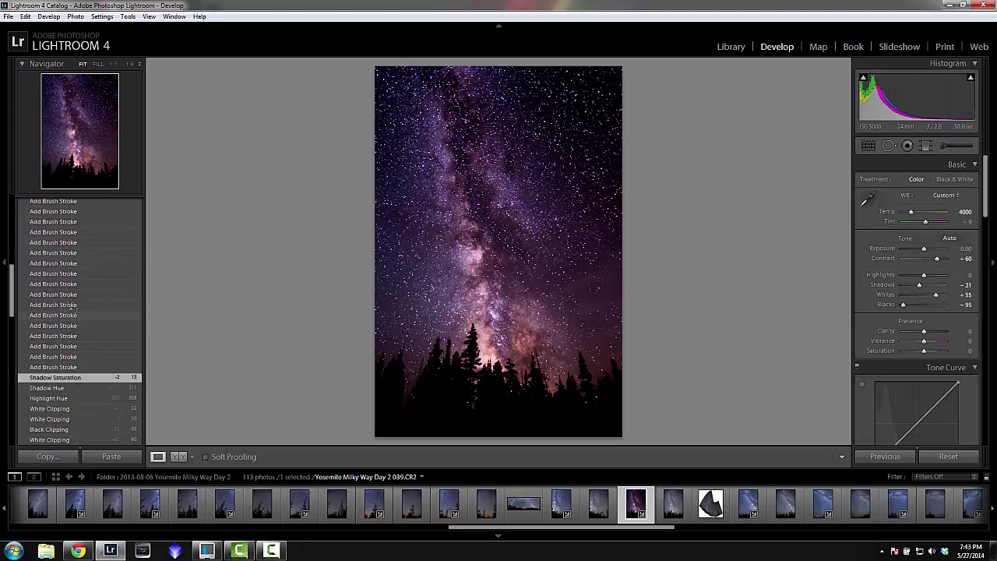
{"action": "scroll", "coordinate": [71, 307], "scroll_direction": "up", "scroll_amount": 10}
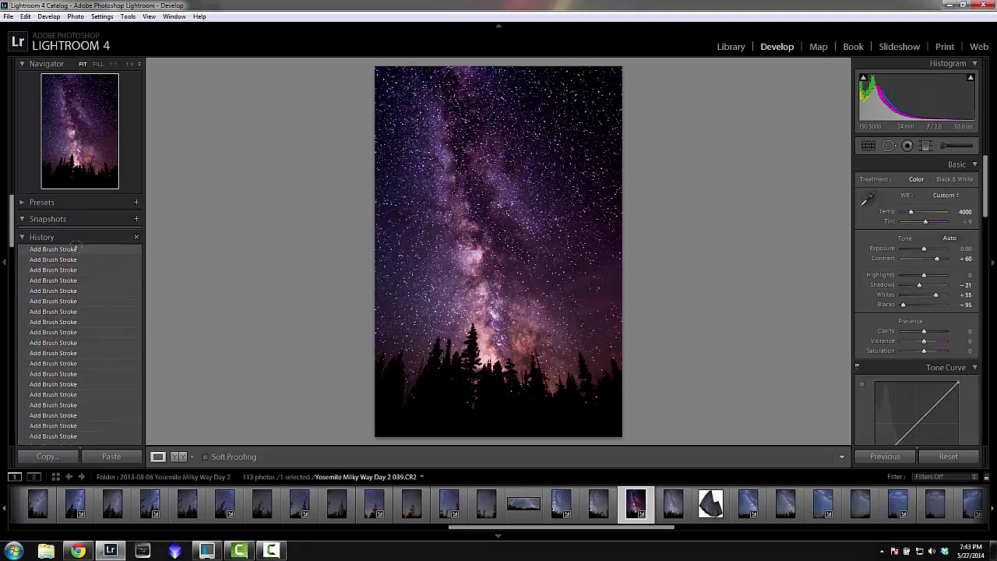
{"action": "left_click", "coordinate": [78, 248]}
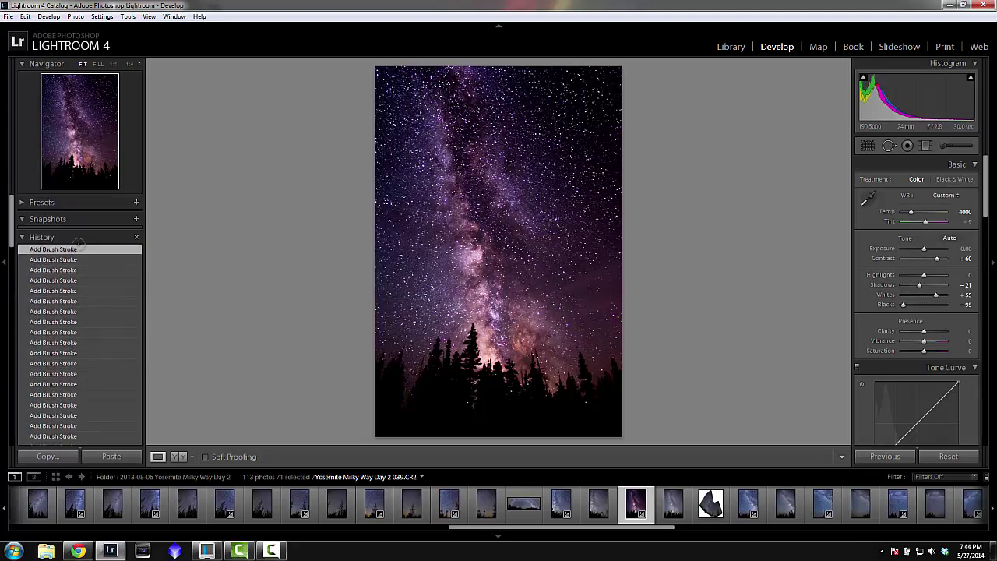
Review the brush stroke history down to the earlier global edits once more and return to the most recent brush stroke
{"action": "scroll", "coordinate": [78, 291], "scroll_direction": "down", "scroll_amount": 6}
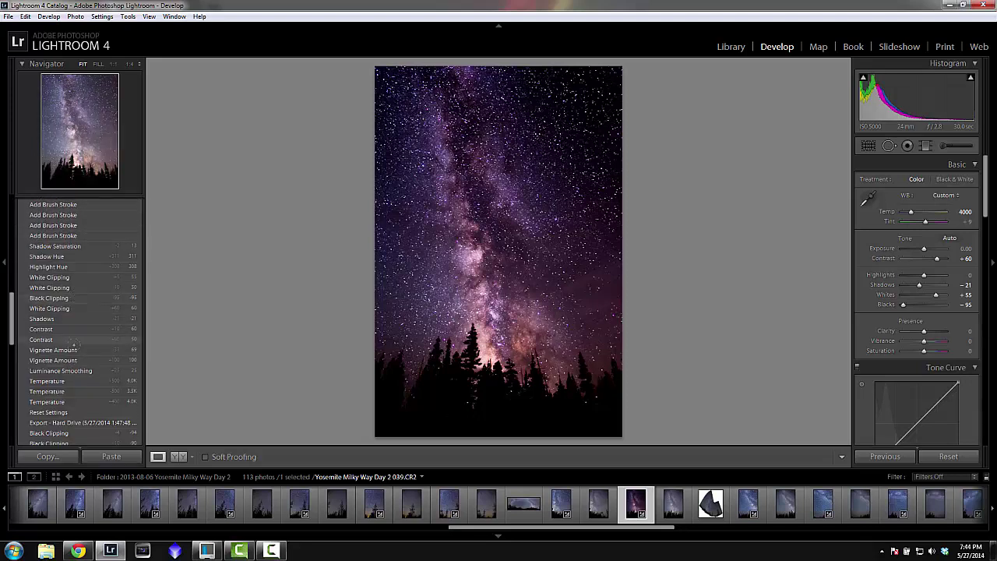
{"action": "scroll", "coordinate": [84, 247], "scroll_direction": "up", "scroll_amount": 6}
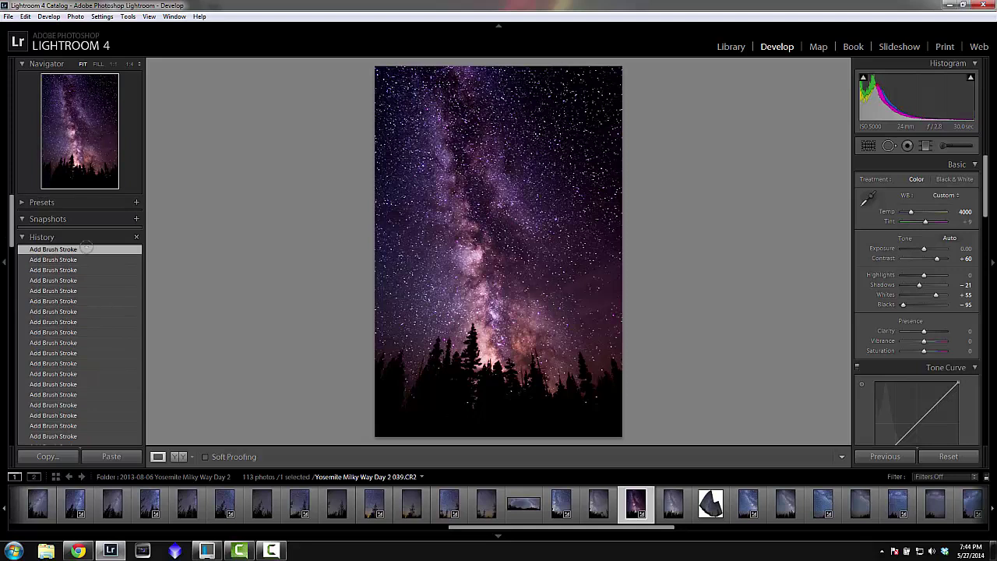
{"action": "scroll", "coordinate": [76, 305], "scroll_direction": "down", "scroll_amount": 10}
{"action": "scroll", "coordinate": [76, 305], "scroll_direction": "up", "scroll_amount": 5}
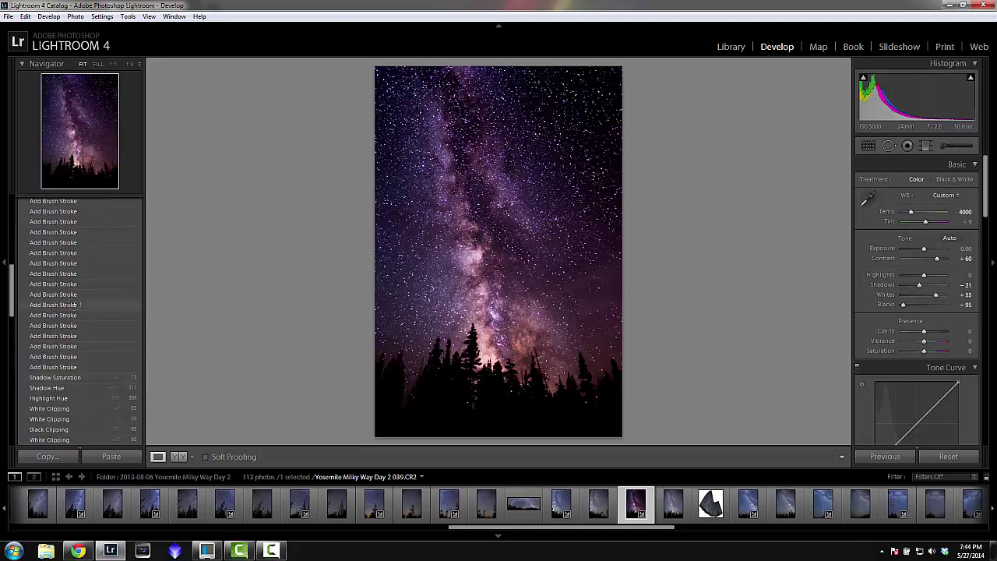
{"action": "scroll", "coordinate": [76, 305], "scroll_direction": "up", "scroll_amount": 5}
{"action": "scroll", "coordinate": [77, 327], "scroll_direction": "down", "scroll_amount": 5}
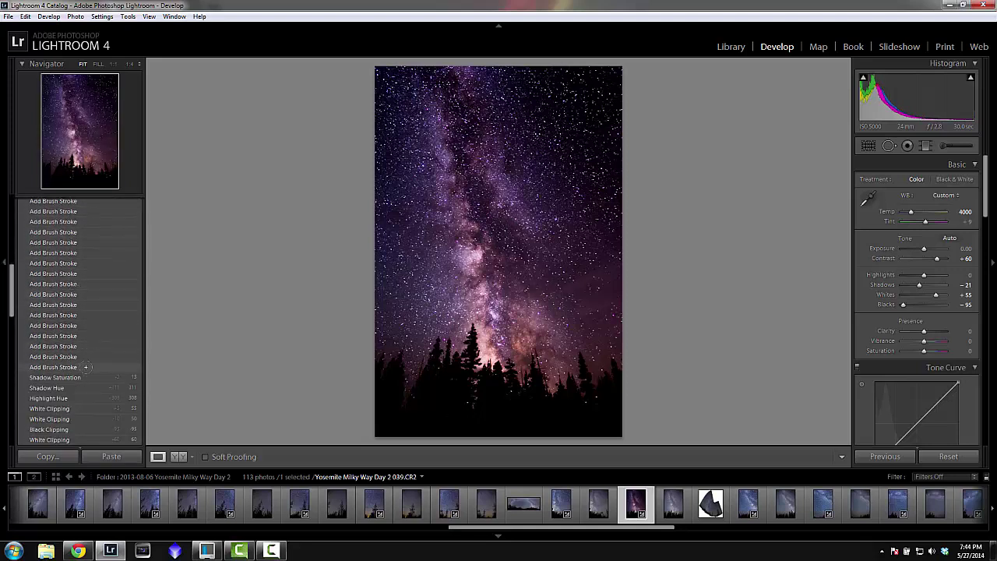
{"action": "scroll", "coordinate": [84, 303], "scroll_direction": "up", "scroll_amount": 5}
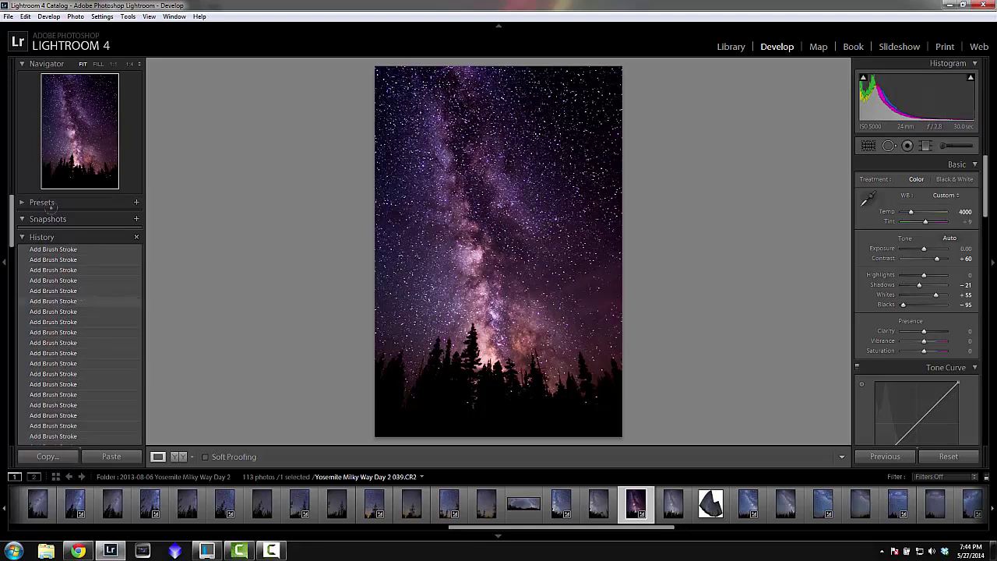
{"action": "left_click", "coordinate": [58, 247]}
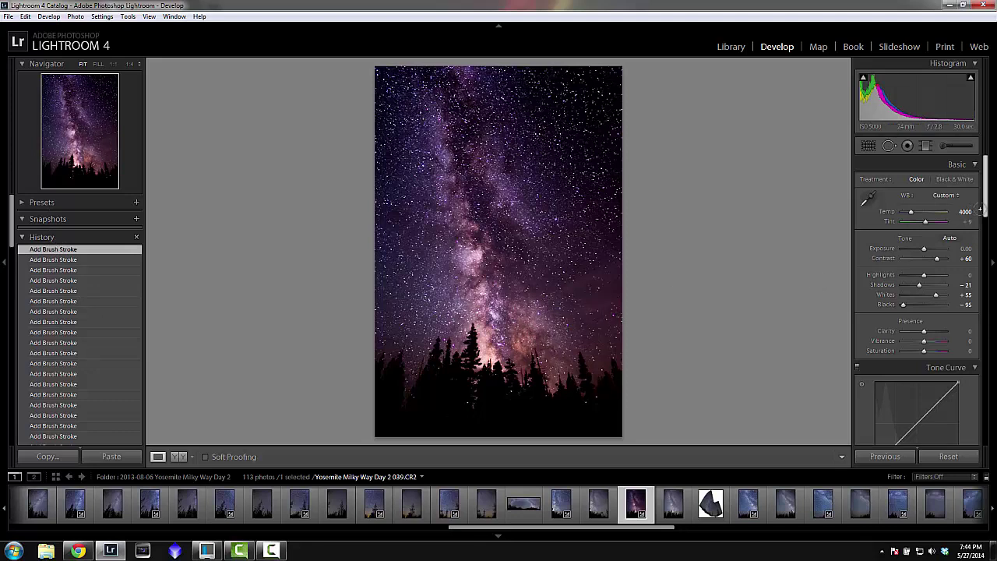
Reselect the contrast brush pin at the treeline, try a flow of 58, lower the flow to 15 and close the brush
{"action": "scroll", "coordinate": [969, 215], "scroll_direction": "down", "scroll_amount": 3}
{"action": "scroll", "coordinate": [969, 215], "scroll_direction": "up", "scroll_amount": 3}
{"action": "left_click", "coordinate": [957, 146]}
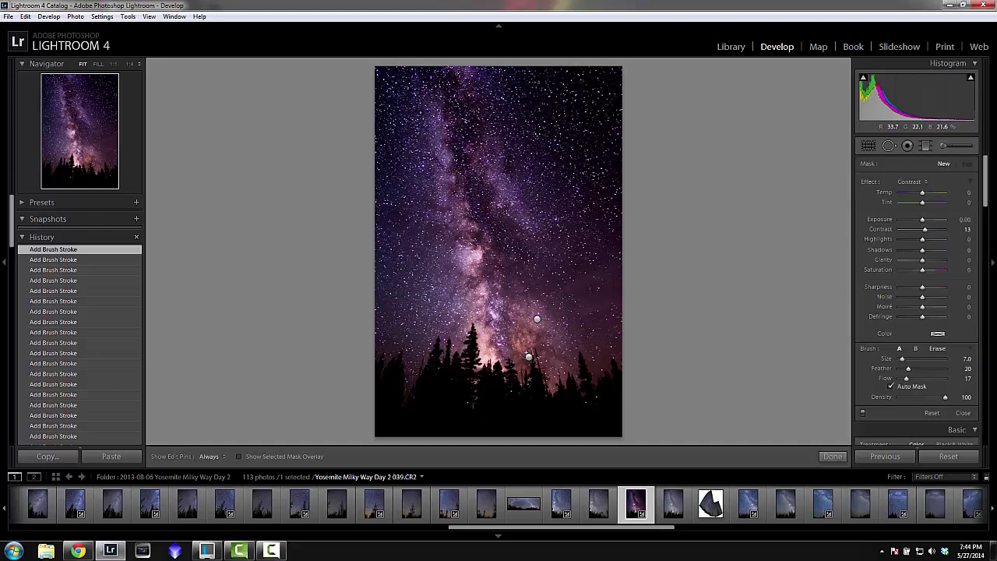
{"action": "left_click", "coordinate": [528, 356]}
{"action": "left_click_drag", "start_coordinate": [906, 378], "coordinate": [926, 377]}
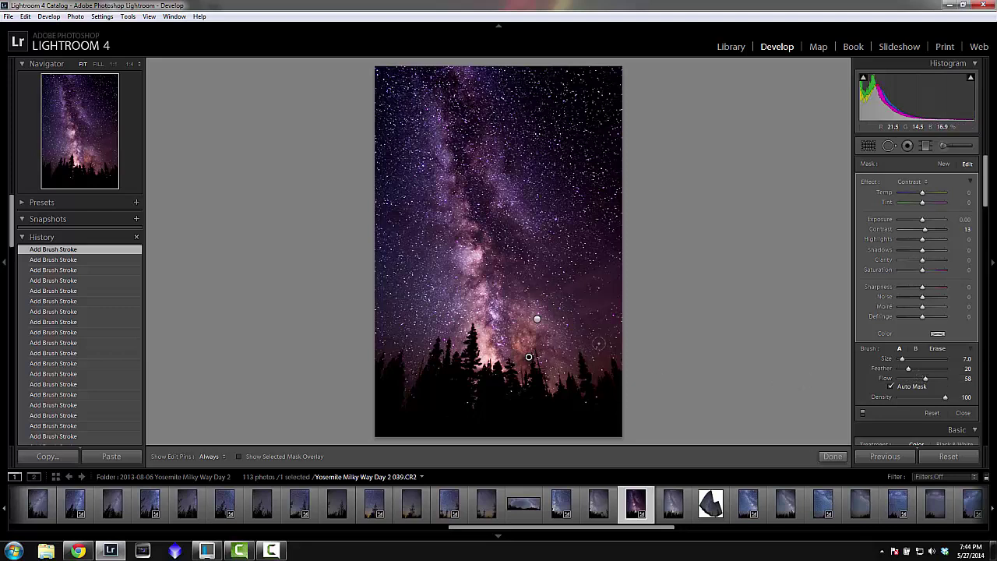
{"action": "left_click_drag", "start_coordinate": [925, 378], "coordinate": [904, 376]}
{"action": "key", "text": "h"}
{"action": "left_click", "coordinate": [832, 456]}
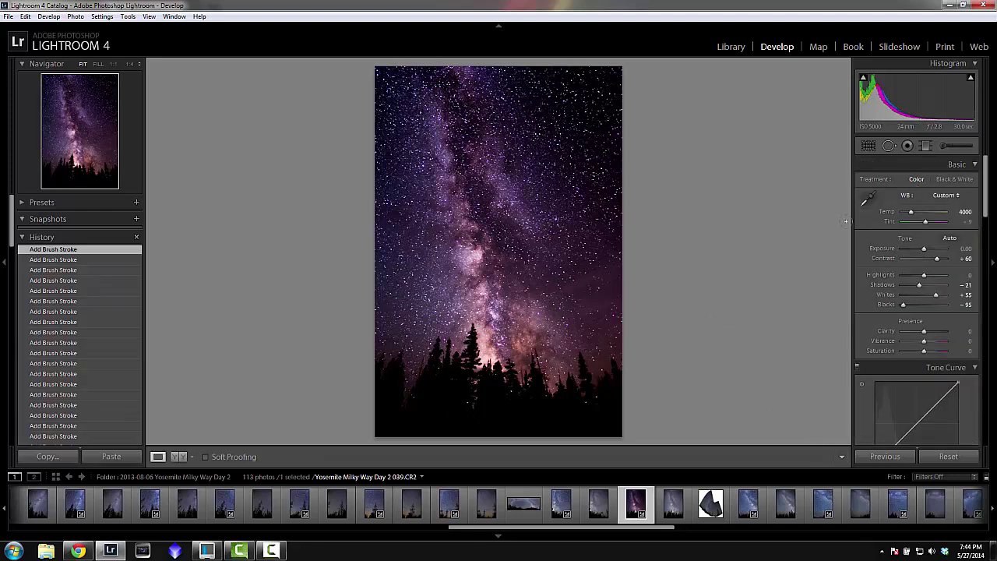
Reduce the exposure of the upper brush adjustment, just above the orange dust clouds, to 0.07 and close the brush
{"action": "left_click", "coordinate": [925, 145]}
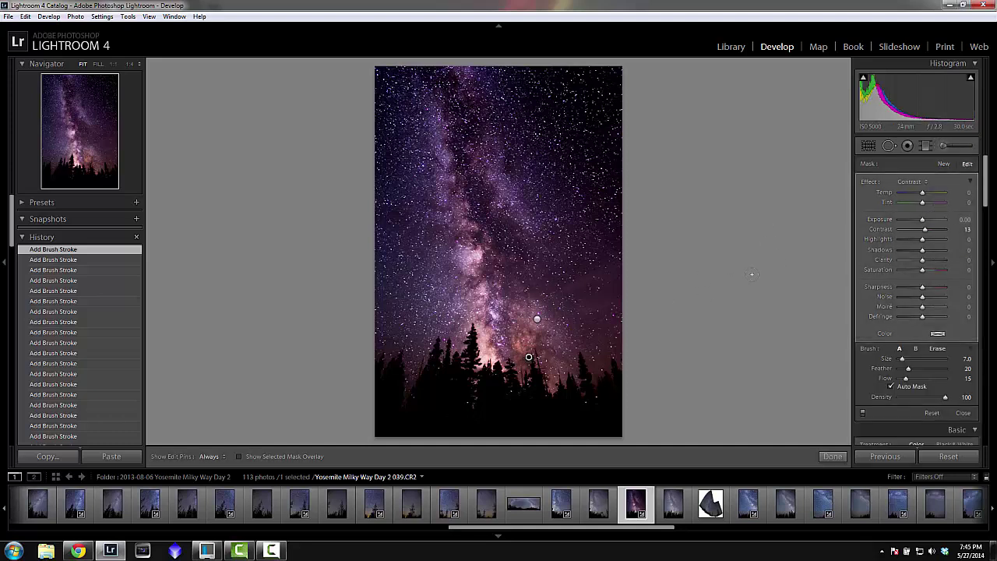
{"action": "left_click", "coordinate": [537, 318]}
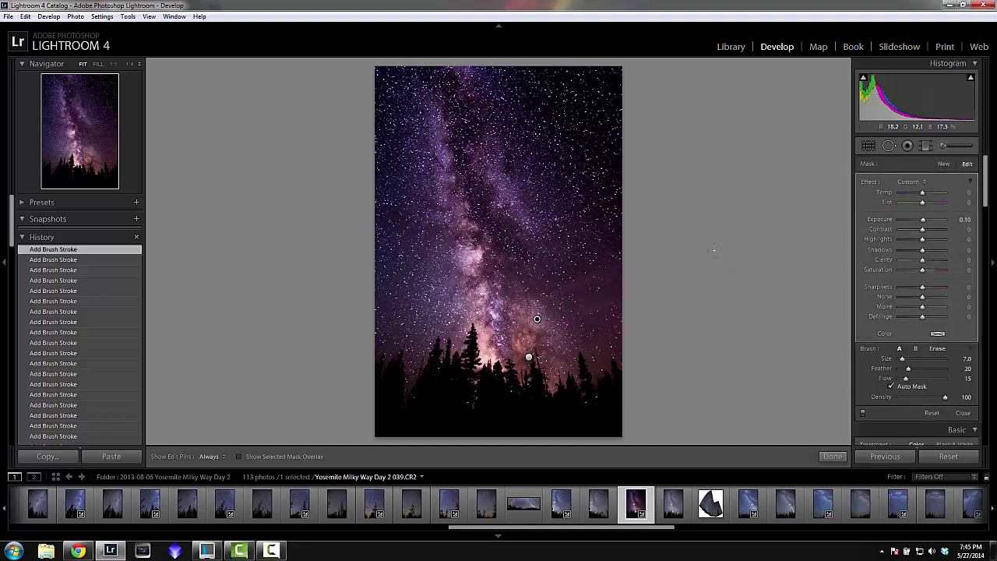
{"action": "left_click", "coordinate": [964, 218]}
{"action": "key", "text": "BackSpace"}
{"action": "type", "text": "0"}
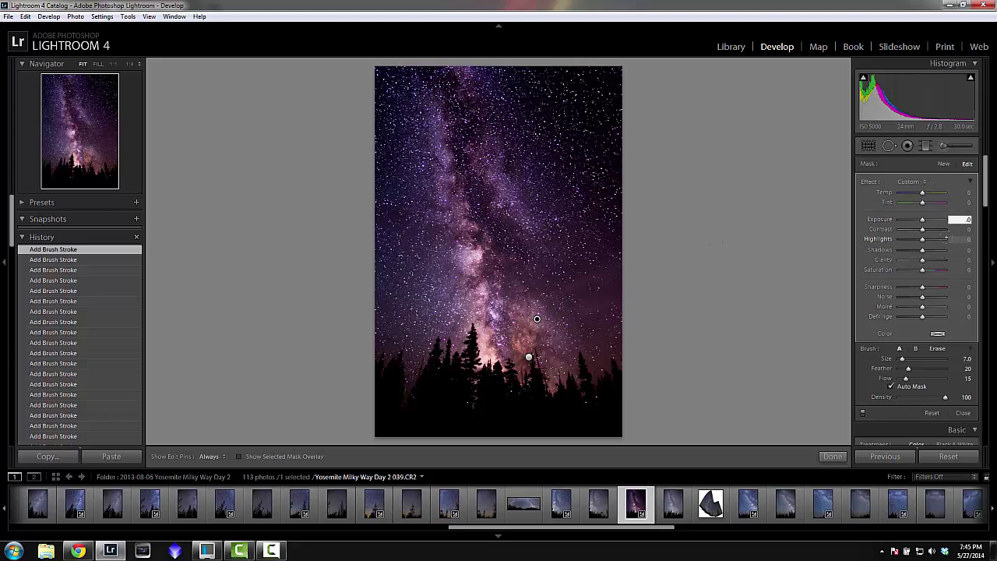
{"action": "type", "text": ".07"}
{"action": "key", "text": "Return"}
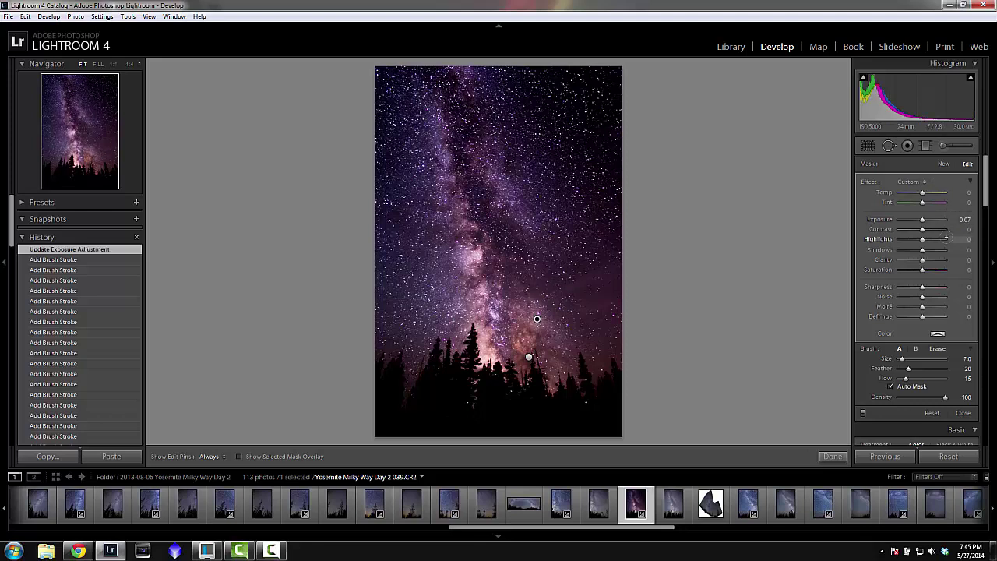
{"action": "left_click", "coordinate": [827, 455]}
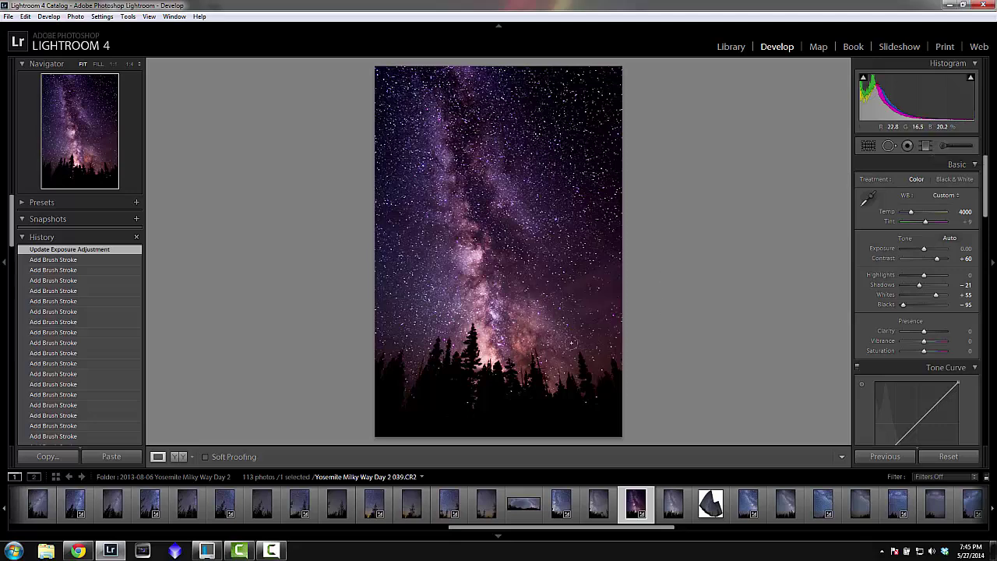
Inspect the Milky Way core and treeline at 1:4 zoom and return to the fitted view
{"action": "left_click", "coordinate": [538, 336]}
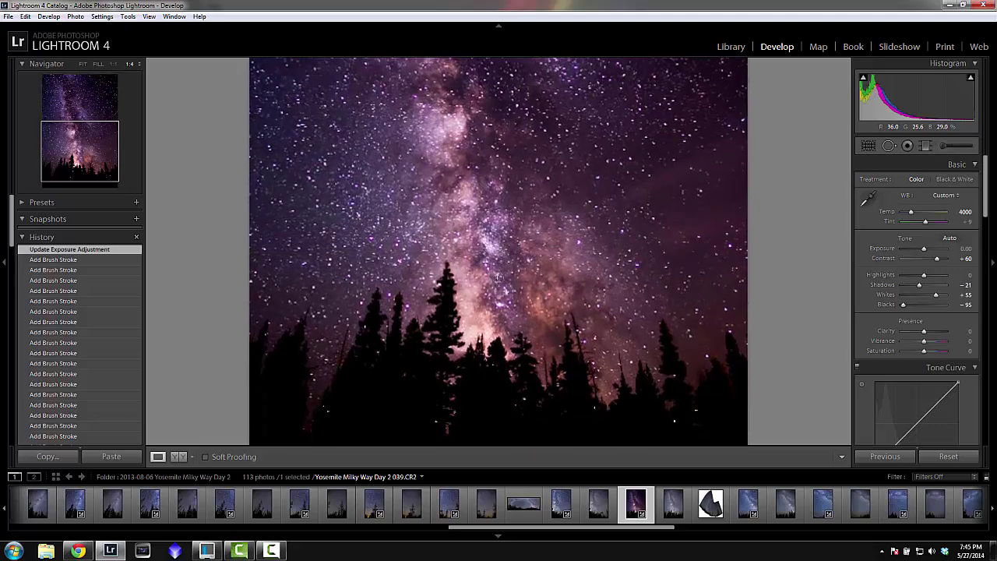
{"action": "key", "text": "z"}
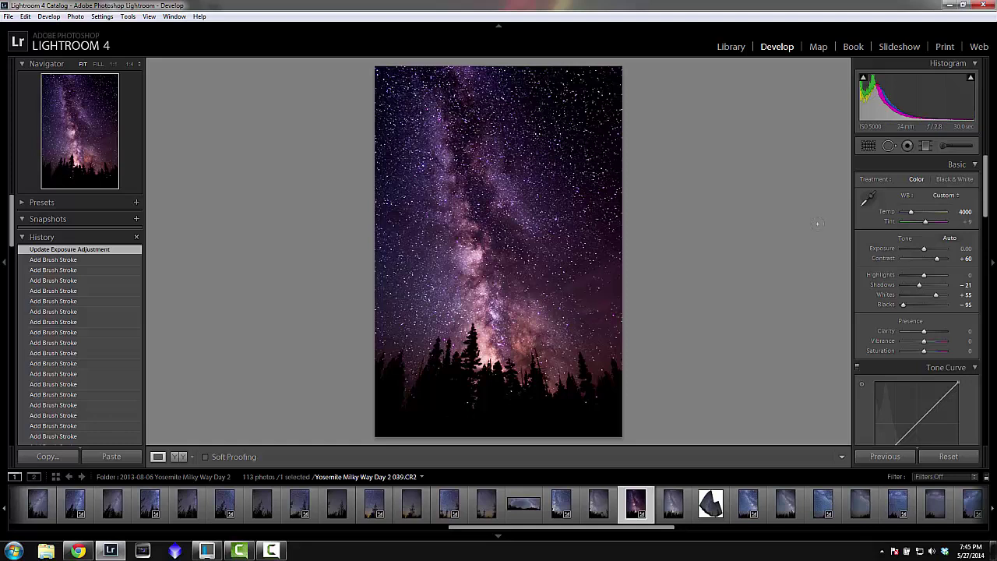
{"action": "right_click", "coordinate": [312, 354]}
{"action": "left_click", "coordinate": [187, 322]}
Compare the unedited photo at the Reset Settings history state with the latest Update Exposure Adjustment state
{"action": "scroll", "coordinate": [74, 335], "scroll_direction": "down", "scroll_amount": 10}
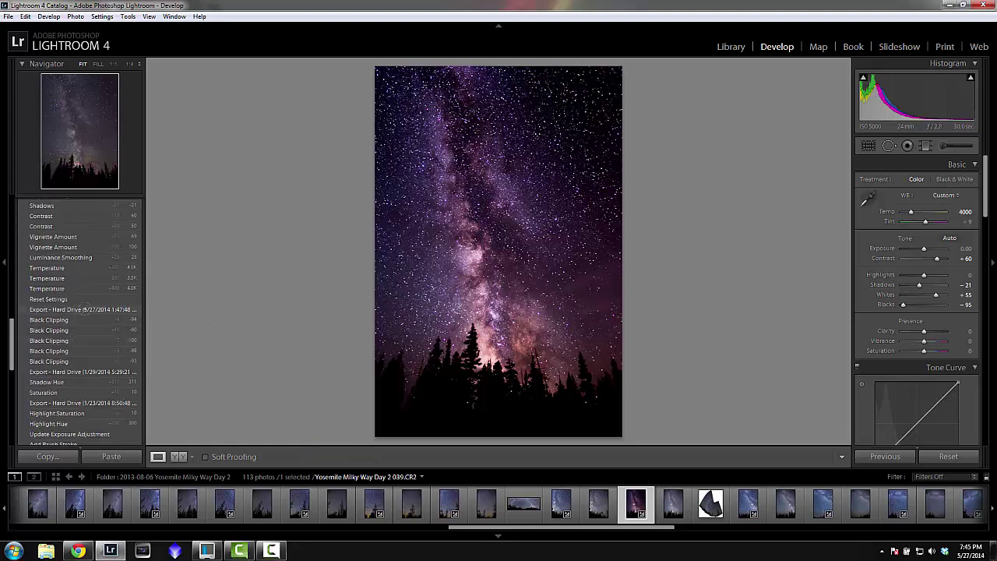
{"action": "left_click", "coordinate": [68, 299]}
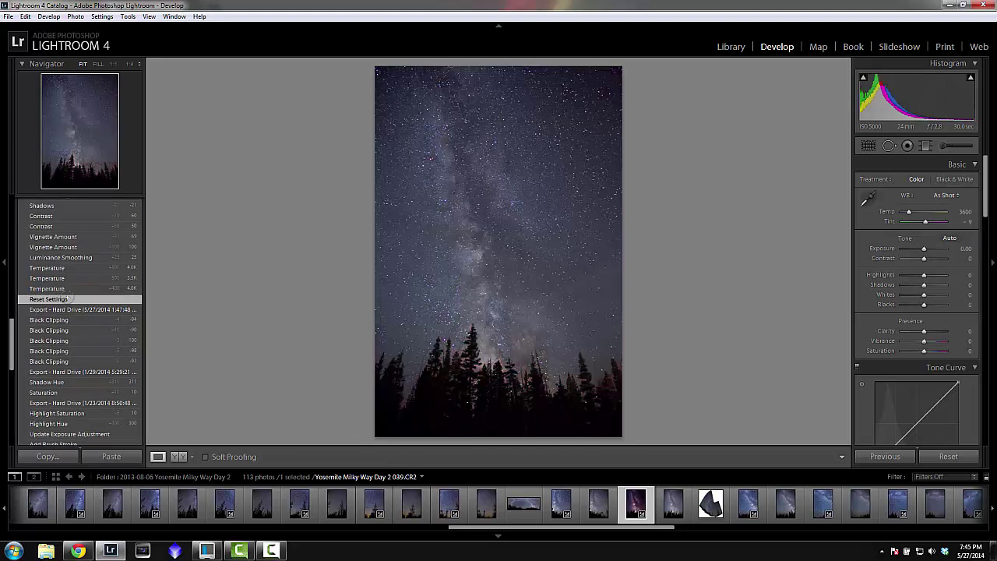
{"action": "scroll", "coordinate": [79, 319], "scroll_direction": "up", "scroll_amount": 10}
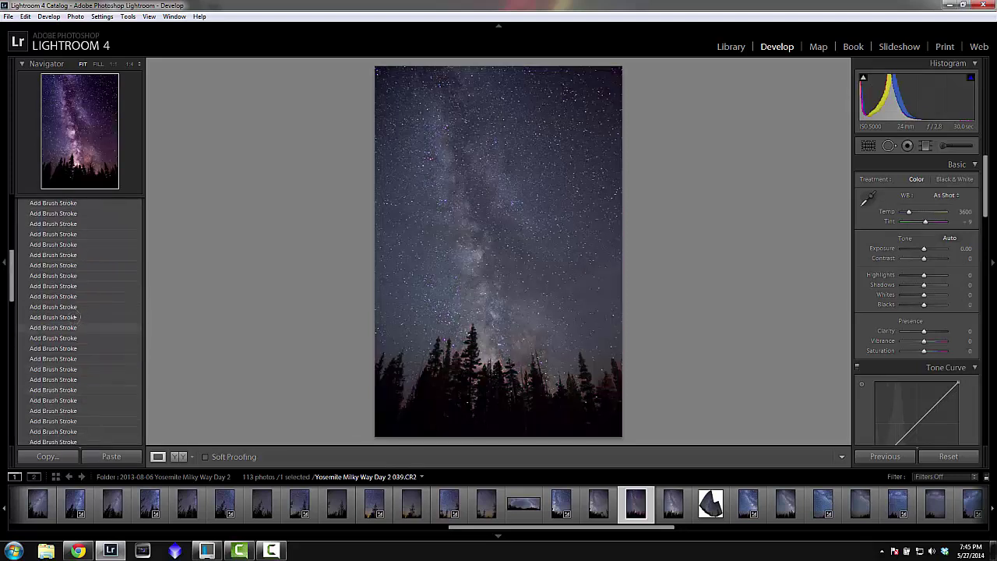
{"action": "left_click", "coordinate": [71, 248]}
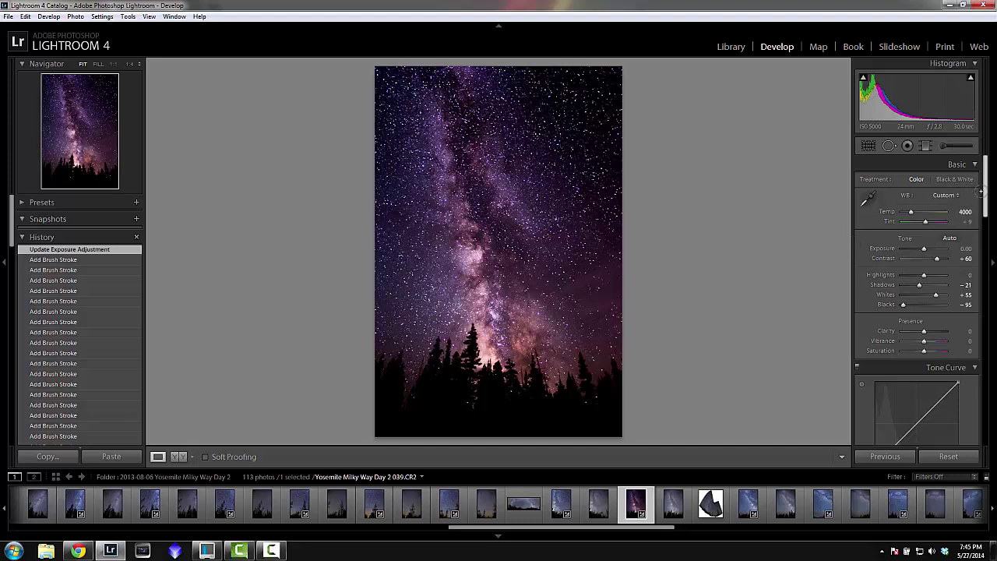
Open the Adjustment Brush settings for the Milky Way photo
{"action": "left_click_drag", "start_coordinate": [983, 194], "coordinate": [983, 206]}
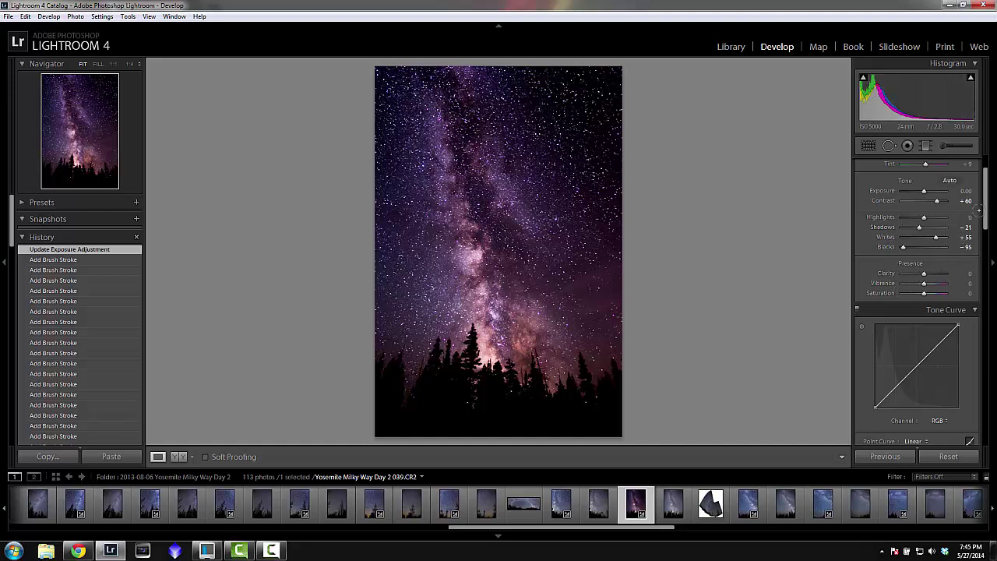
{"action": "left_click", "coordinate": [990, 195]}
{"action": "left_click", "coordinate": [989, 199]}
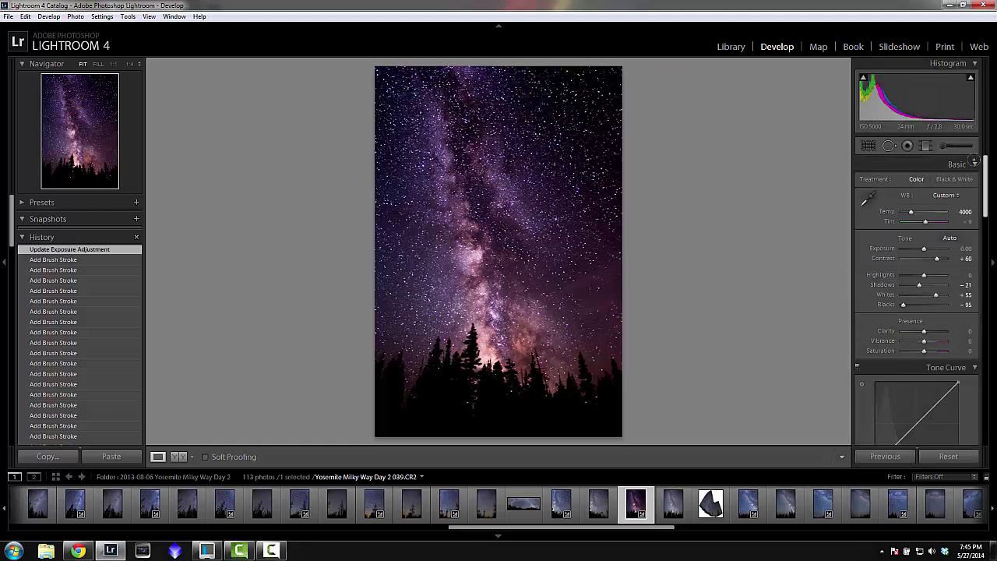
{"action": "key", "text": "k"}
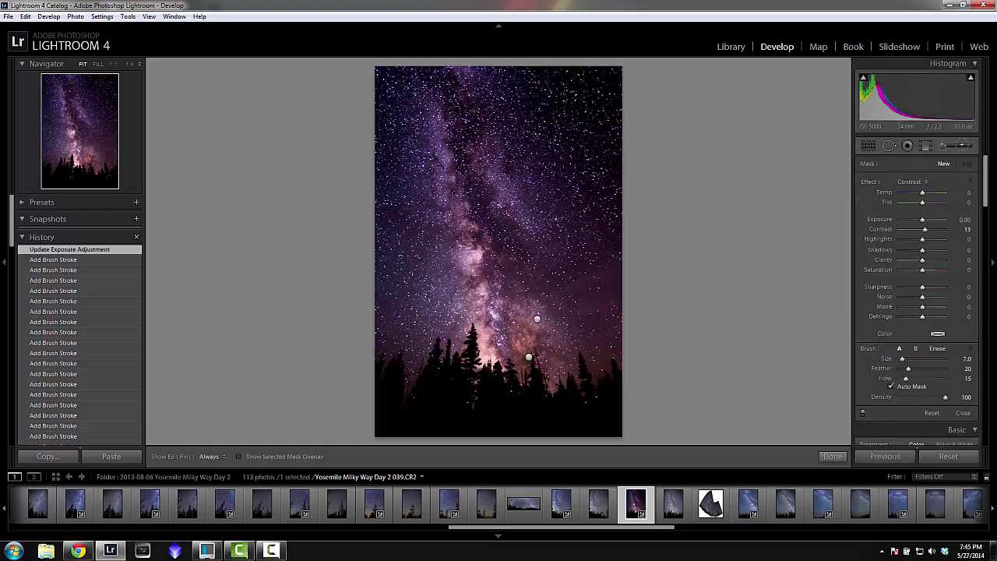
{"action": "left_click", "coordinate": [987, 183]}
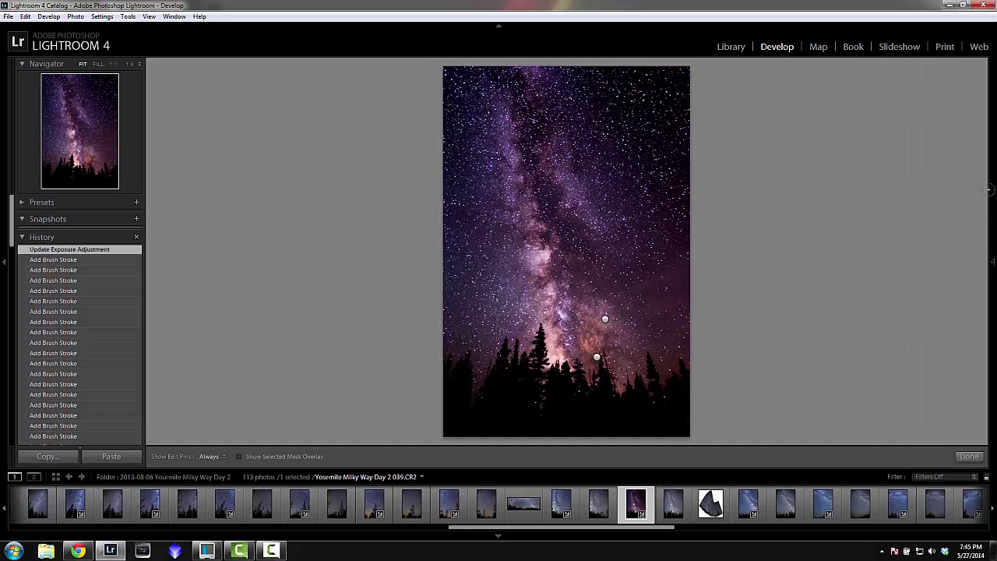
{"action": "left_click", "coordinate": [988, 189]}
Try a global Clarity of 100 on the whole photo and return it to 0
{"action": "left_click_drag", "start_coordinate": [980, 189], "coordinate": [980, 245]}
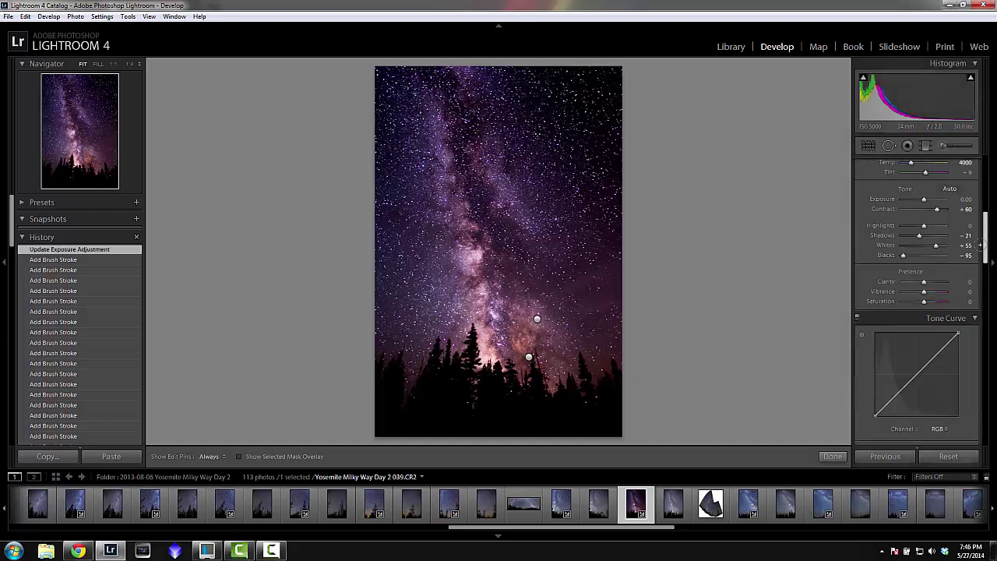
{"action": "left_click", "coordinate": [966, 281]}
{"action": "type", "text": "15"}
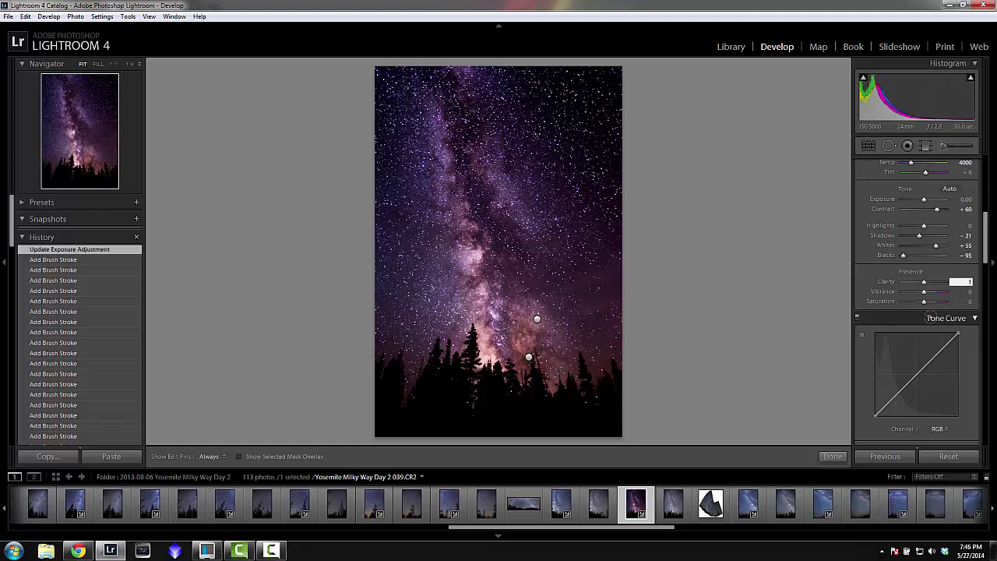
{"action": "type", "text": "00"}
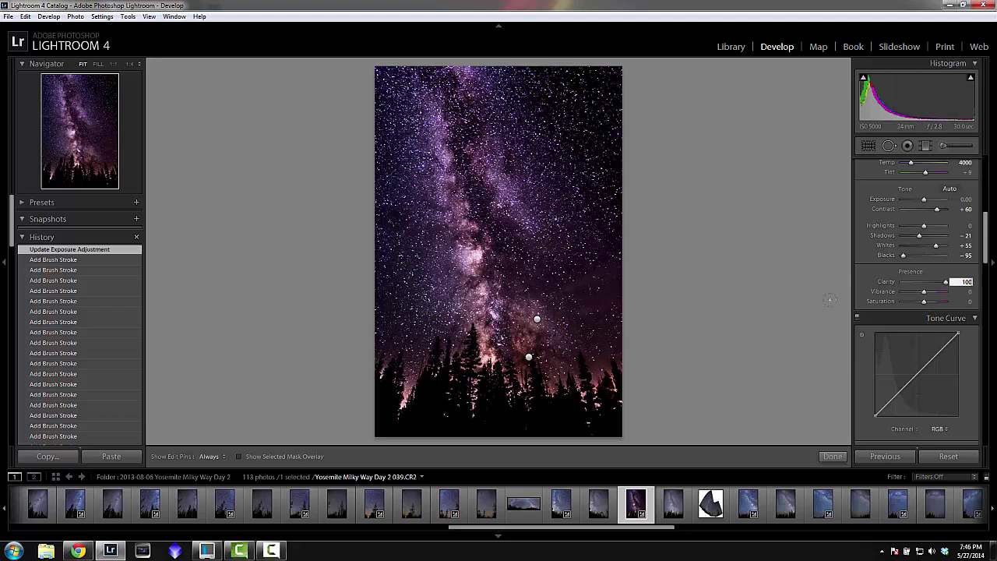
{"action": "key", "text": "BackSpace"}
{"action": "key", "text": "BackSpace"}
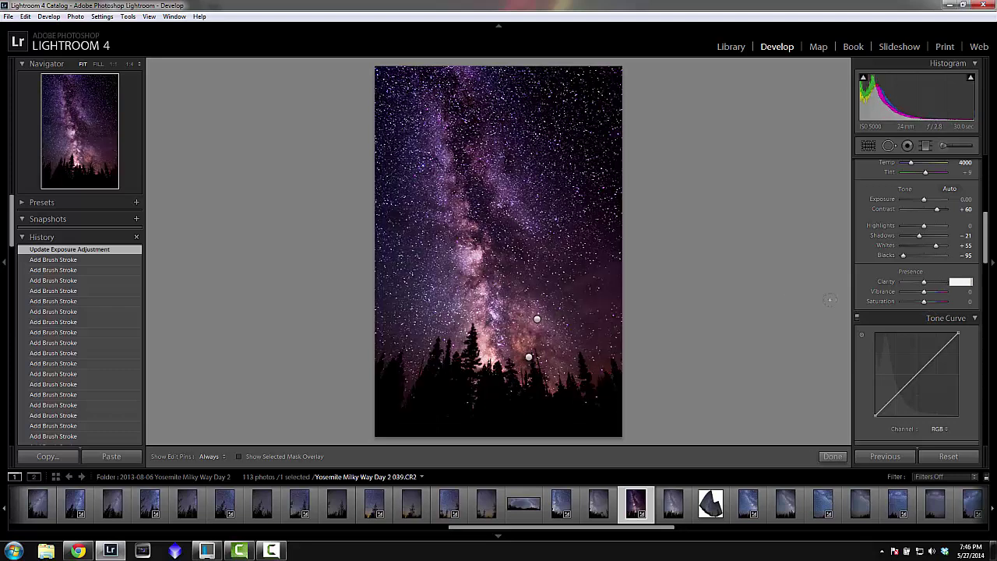
{"action": "key", "text": "Return"}
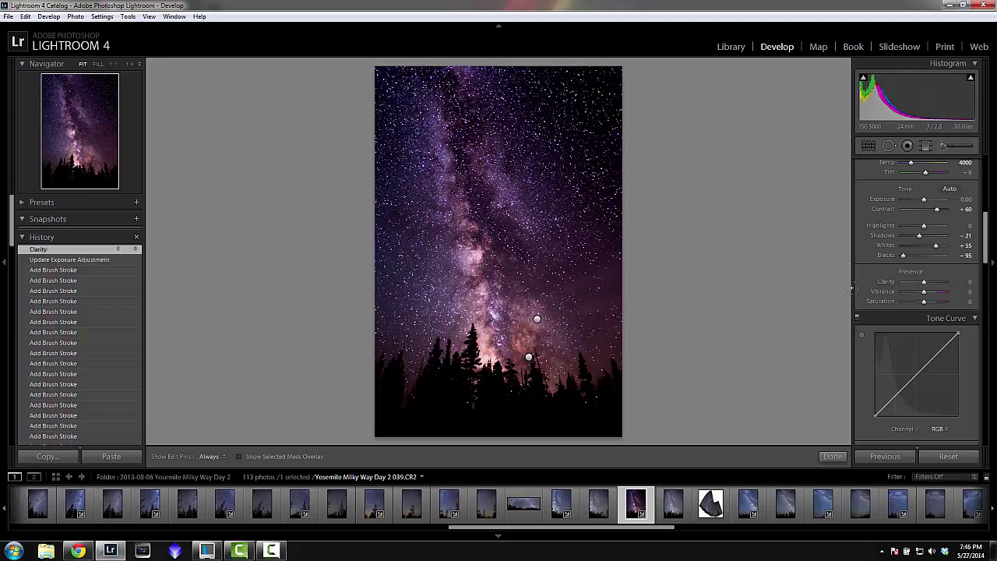
Set up a new brush with contrast 0, clarity 10, size 10 and flow 20
{"action": "left_click_drag", "start_coordinate": [984, 246], "coordinate": [978, 166]}
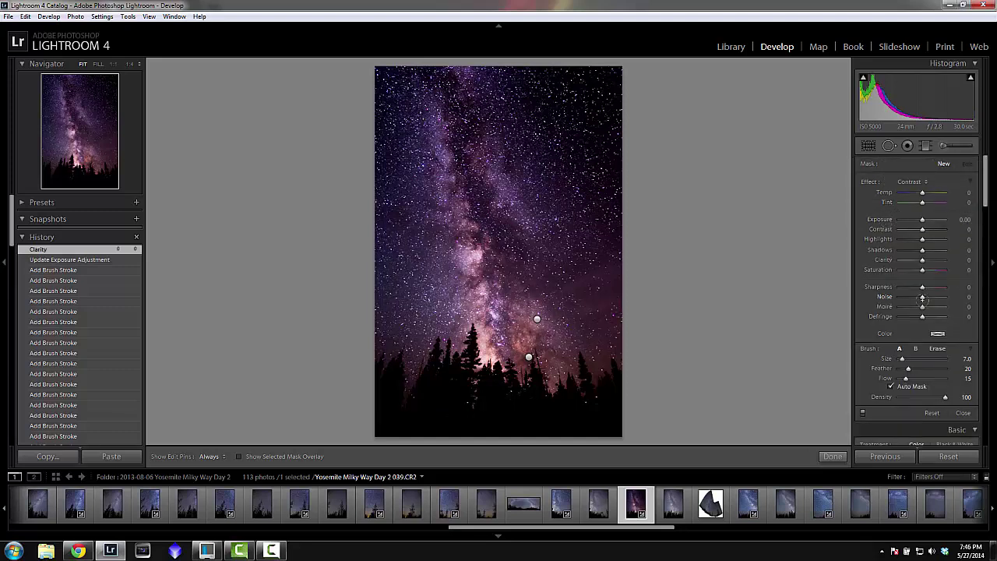
{"action": "left_click", "coordinate": [960, 259]}
{"action": "type", "text": "10"}
{"action": "key", "text": "Return"}
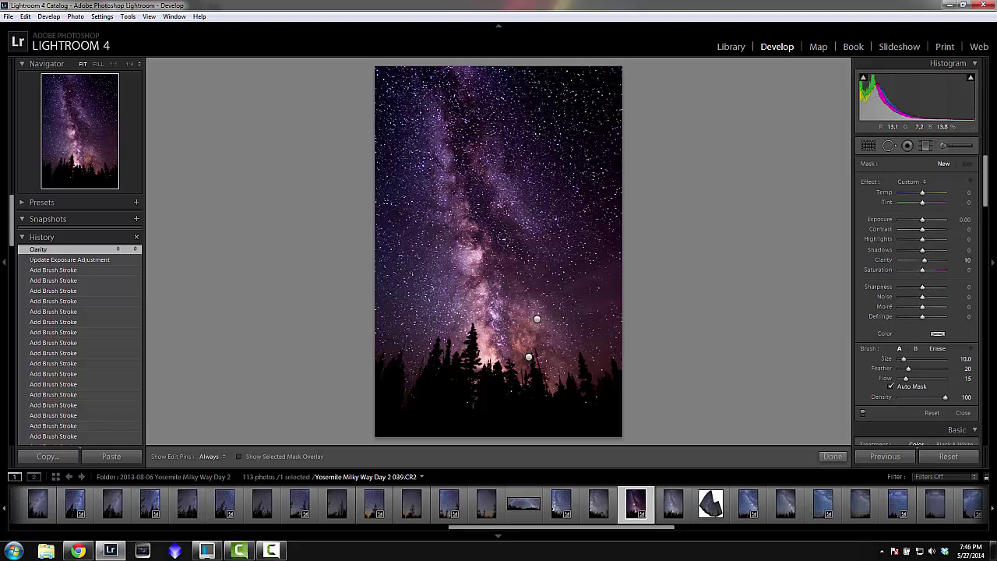
{"action": "left_click", "coordinate": [962, 378]}
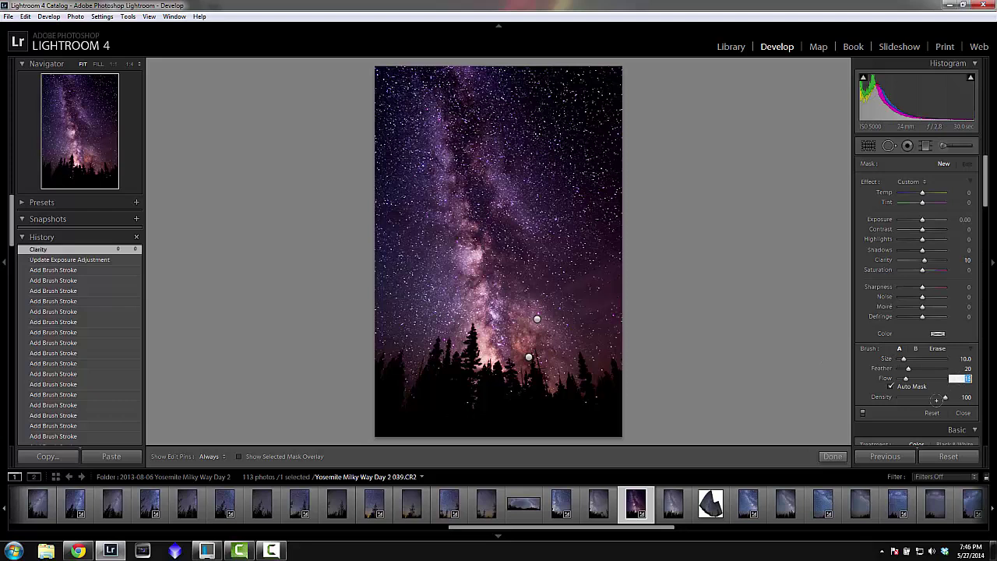
{"action": "type", "text": "20"}
{"action": "key", "text": "Return"}
Hide the edit pins, paint the clarity brush along the Milky Way from its upper part and close the brush
{"action": "key", "text": "h"}
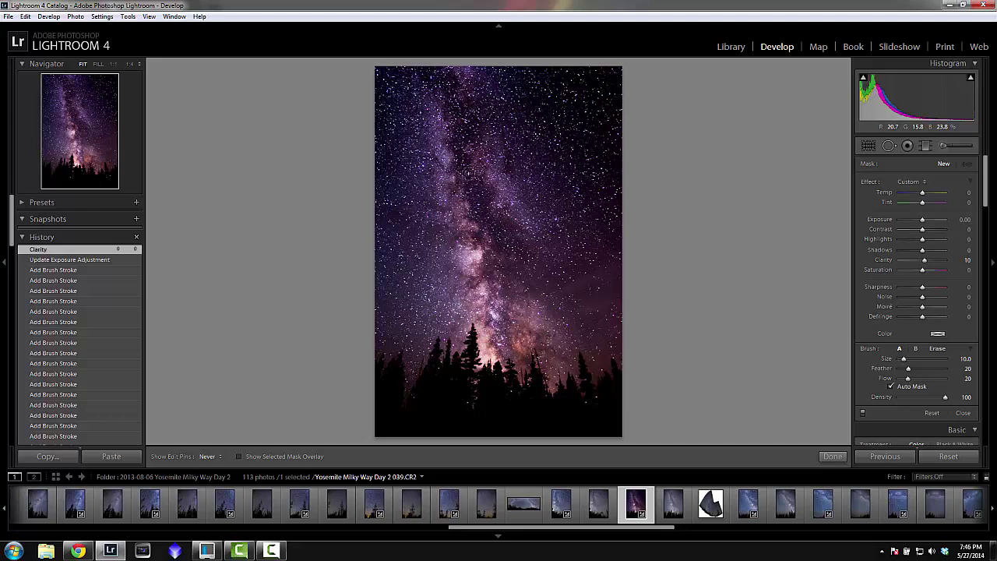
{"action": "left_click", "coordinate": [512, 161]}
{"action": "left_click", "coordinate": [832, 456]}
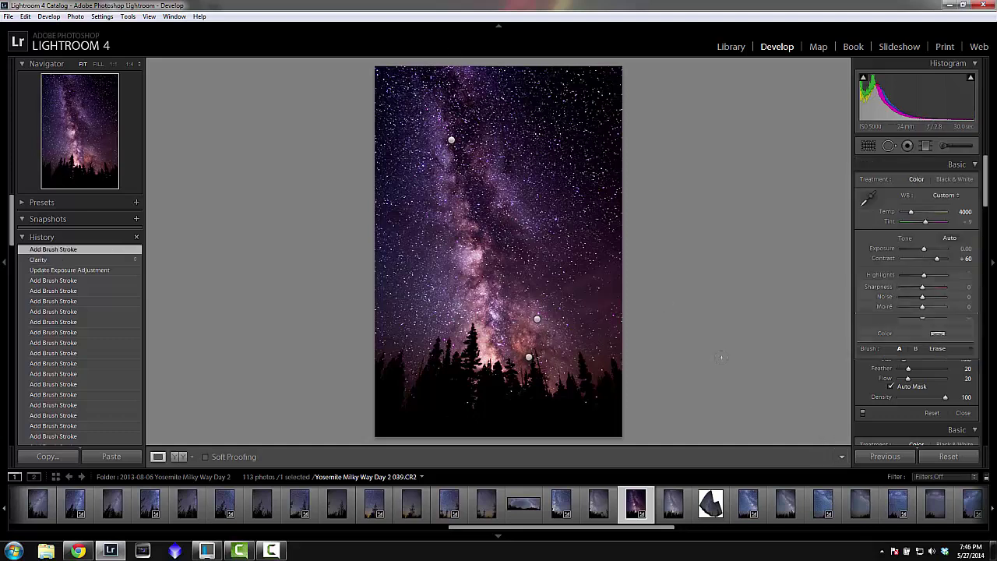
Compare the photo before and after the clarity stroke using the Clarity and latest Add Brush Stroke history states
{"action": "left_click", "coordinate": [76, 259]}
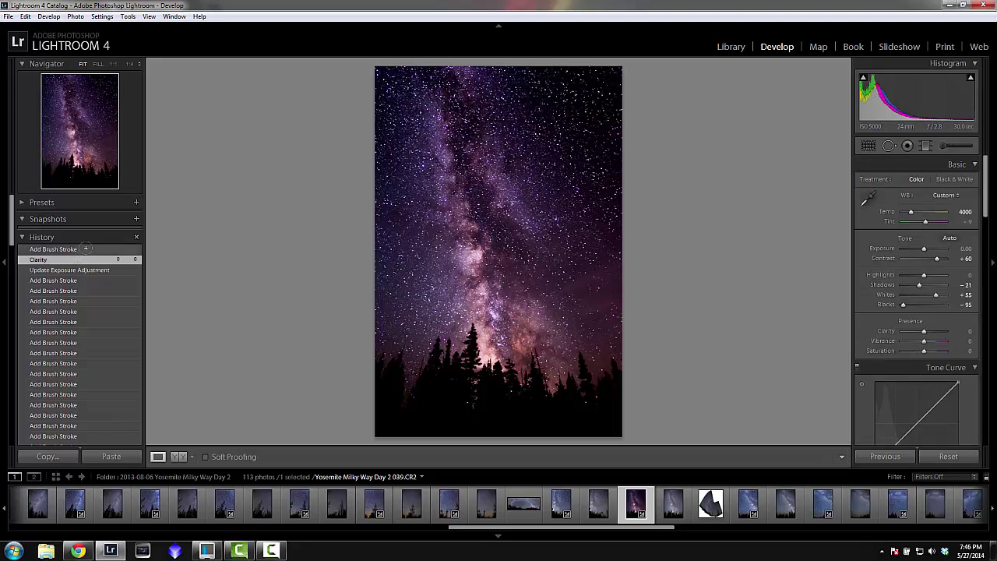
{"action": "left_click", "coordinate": [87, 249]}
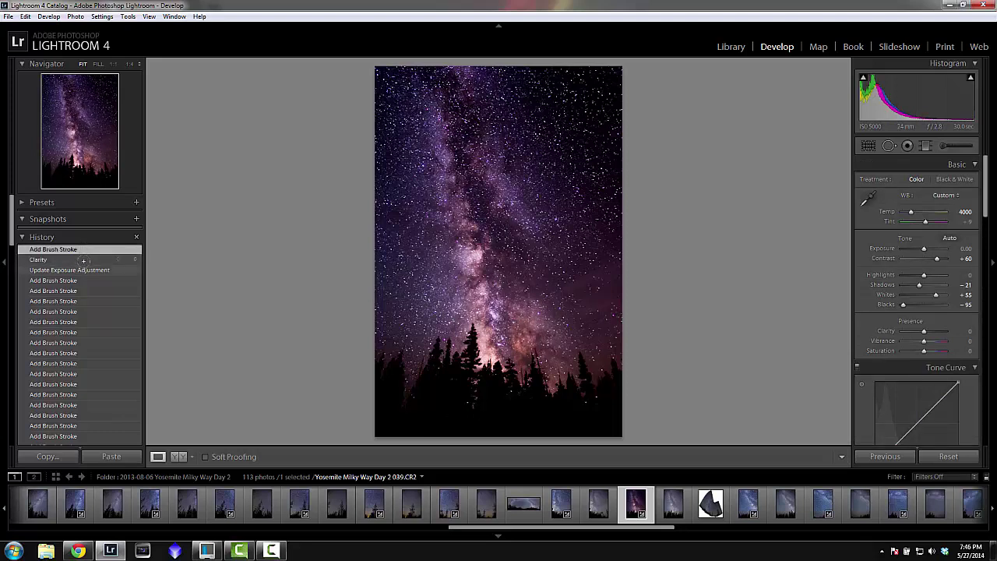
{"action": "left_click", "coordinate": [84, 259]}
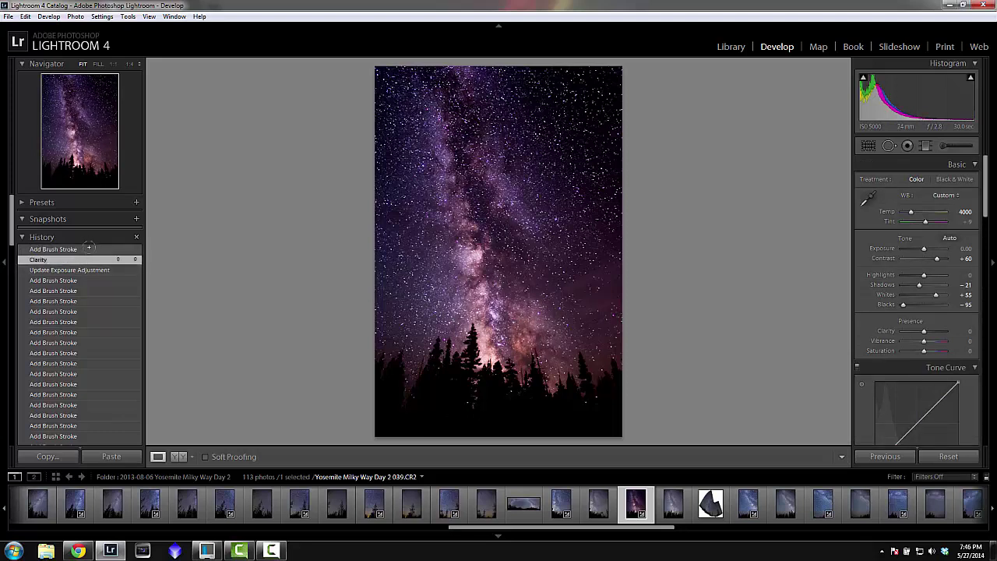
{"action": "left_click", "coordinate": [89, 249]}
{"action": "left_click", "coordinate": [78, 259]}
{"action": "left_click", "coordinate": [85, 248]}
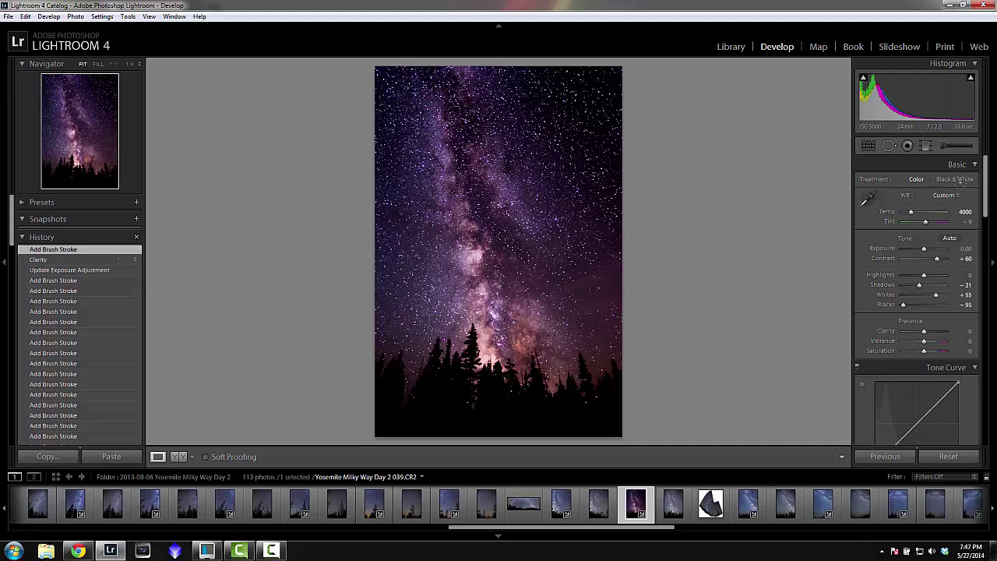
Reselect the clarity brush pin on the upper Milky Way, set its clarity to 7 and close the brush
{"action": "left_click", "coordinate": [947, 146]}
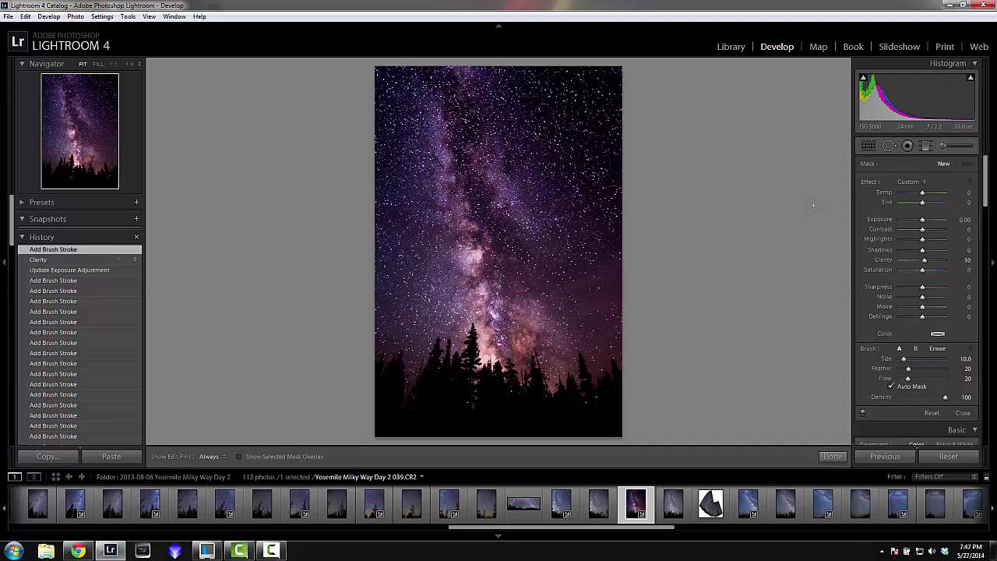
{"action": "left_click", "coordinate": [451, 140]}
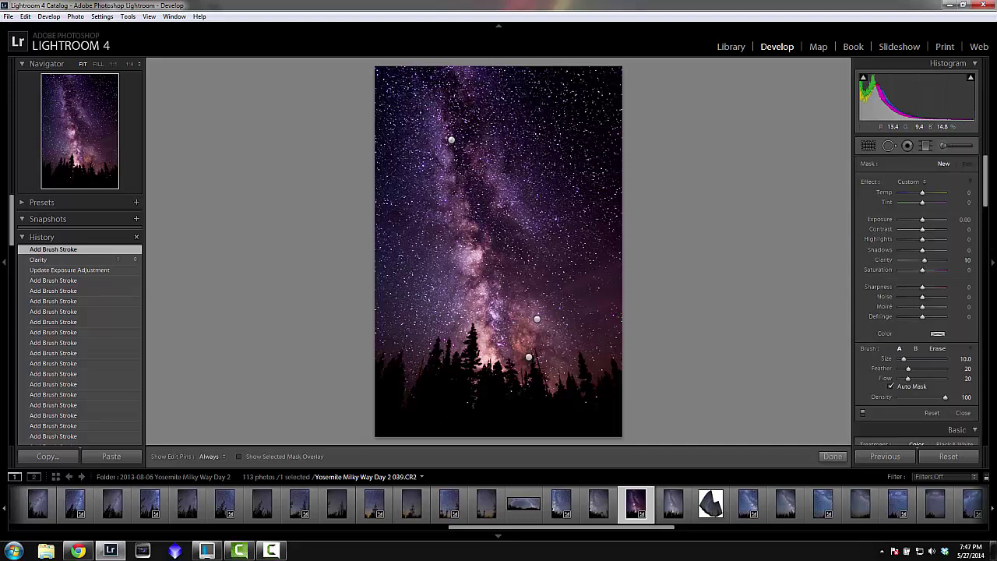
{"action": "left_click", "coordinate": [963, 258]}
{"action": "type", "text": "20"}
{"action": "key", "text": "Return"}
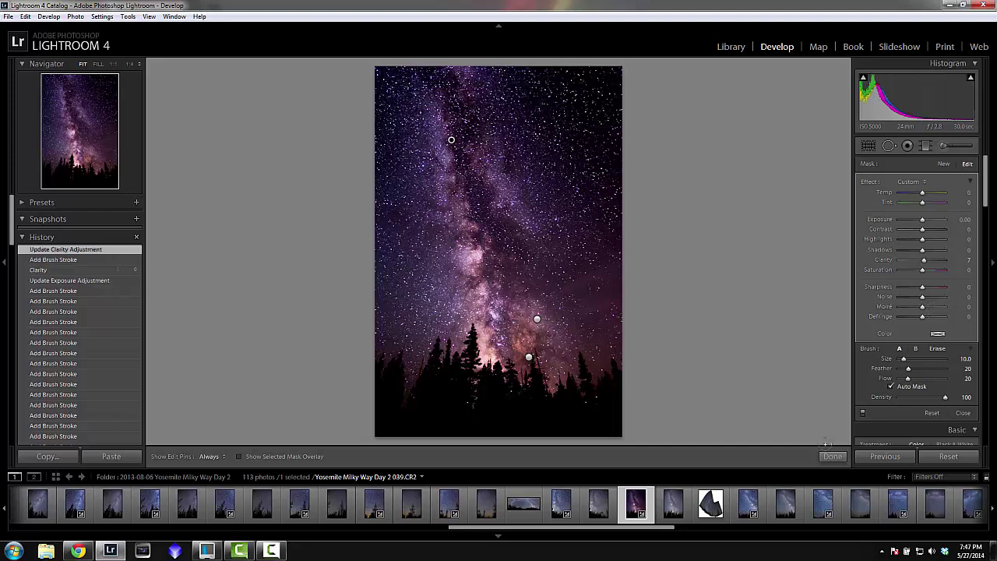
{"action": "left_click", "coordinate": [831, 457]}
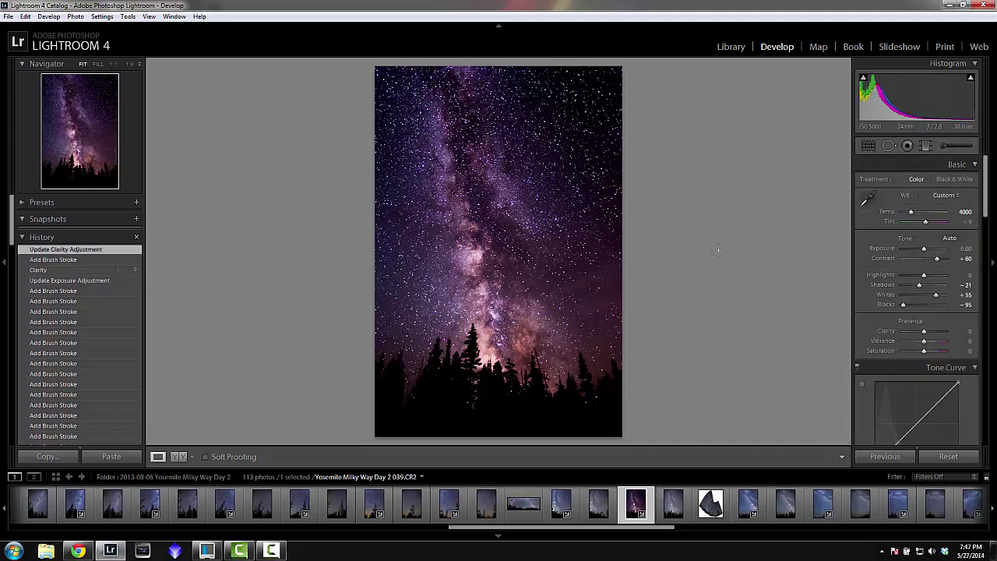
Try a white balance Tint of +4 and return it to +9
{"action": "left_click", "coordinate": [966, 220]}
{"action": "key", "text": "Down"}
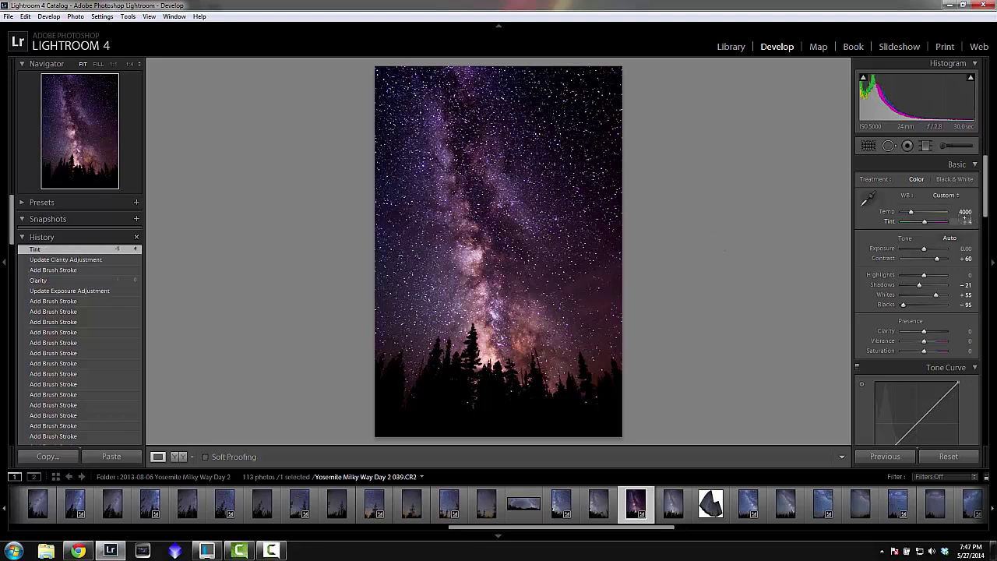
{"action": "key", "text": "Up"}
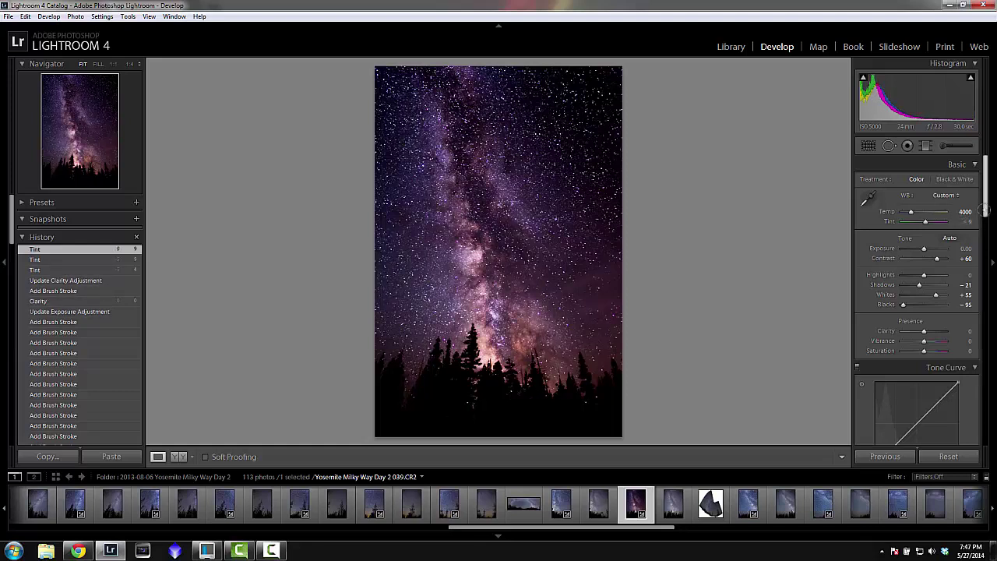
Try an S-shaped tone curve with raised highlights and lowered shadows, and revert to the latest Tint history state
{"action": "scroll", "coordinate": [983, 210], "scroll_direction": "down", "scroll_amount": 1}
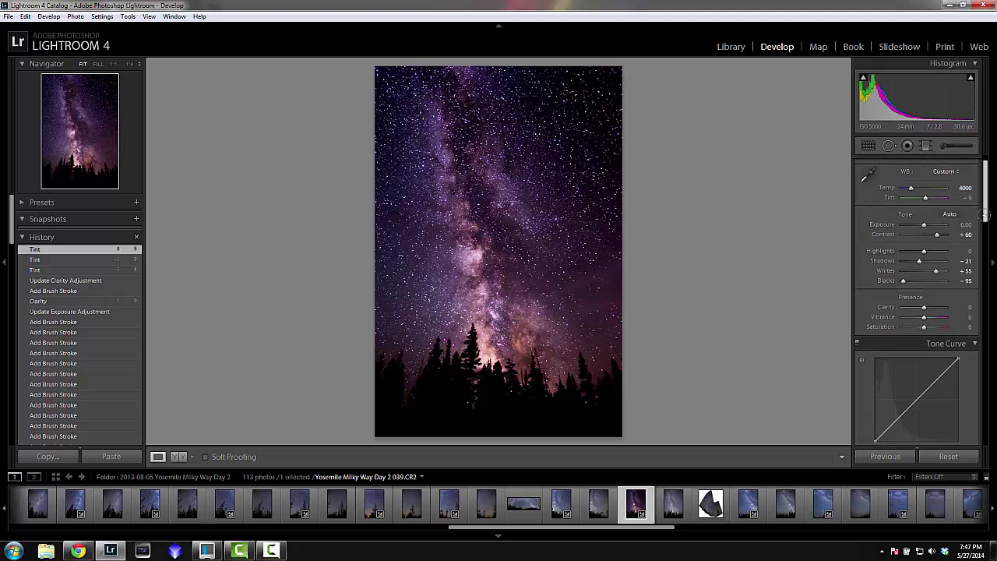
{"action": "left_click_drag", "start_coordinate": [986, 214], "coordinate": [984, 234]}
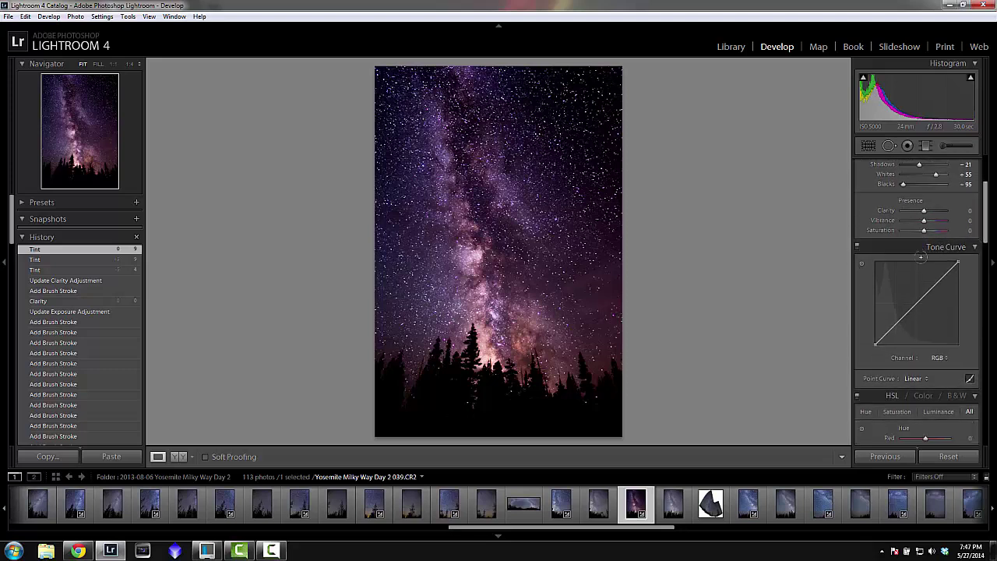
{"action": "left_click_drag", "start_coordinate": [949, 270], "coordinate": [945, 265]}
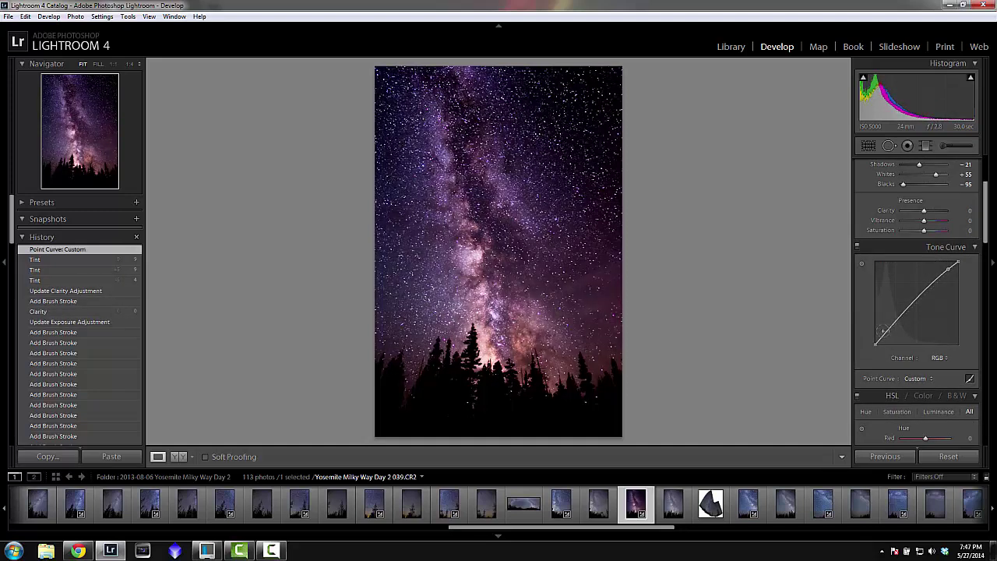
{"action": "left_click_drag", "start_coordinate": [883, 330], "coordinate": [887, 333]}
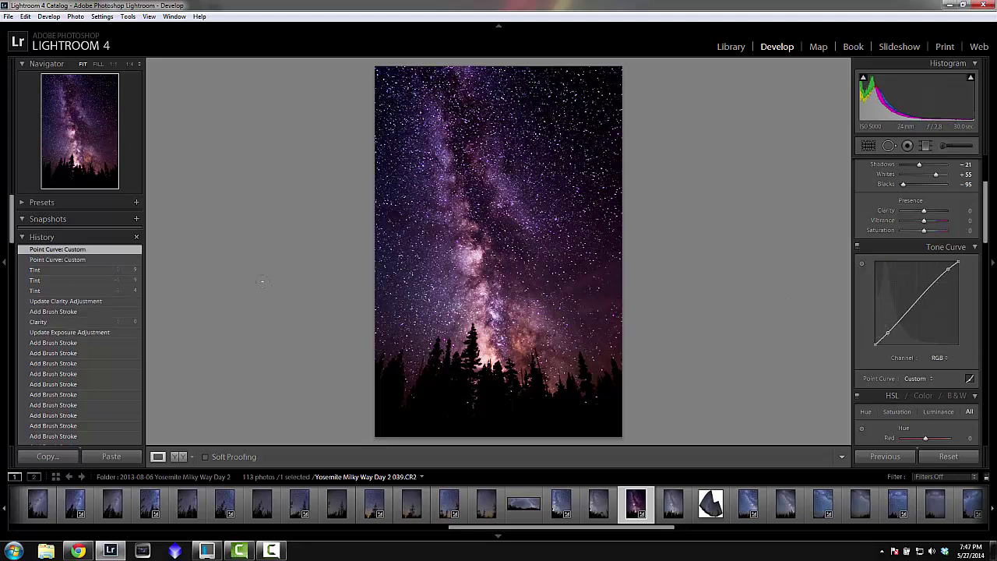
{"action": "left_click", "coordinate": [71, 269]}
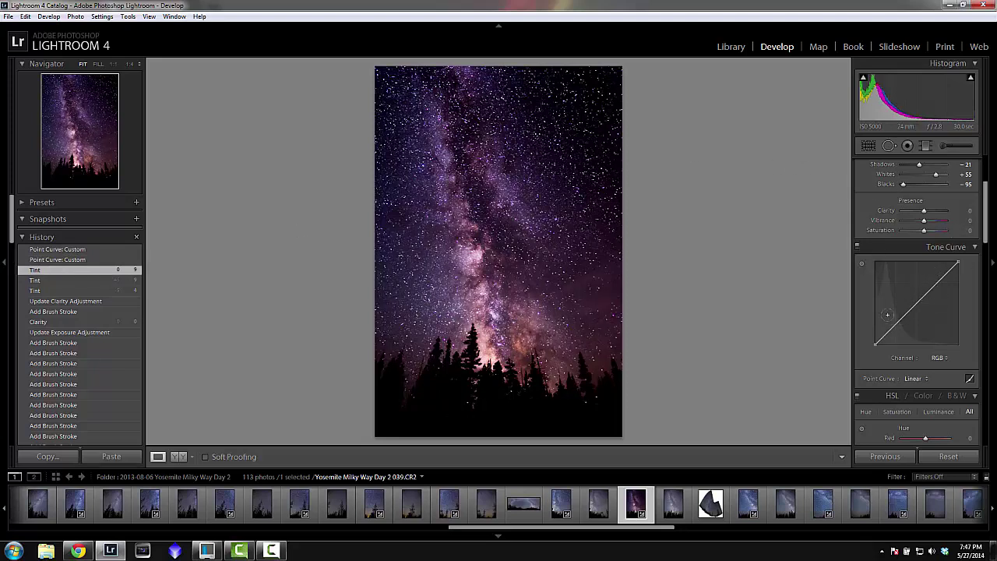
Try a Magenta saturation of +100 in the HSL adjustments and reset it to 0
{"action": "scroll", "coordinate": [980, 239], "scroll_direction": "down", "scroll_amount": 2}
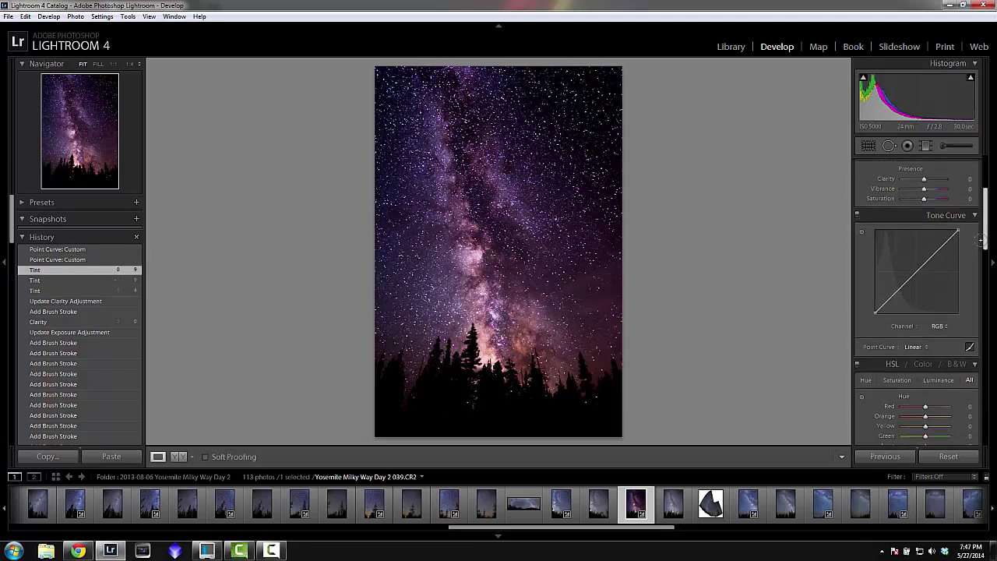
{"action": "left_click_drag", "start_coordinate": [980, 241], "coordinate": [979, 264]}
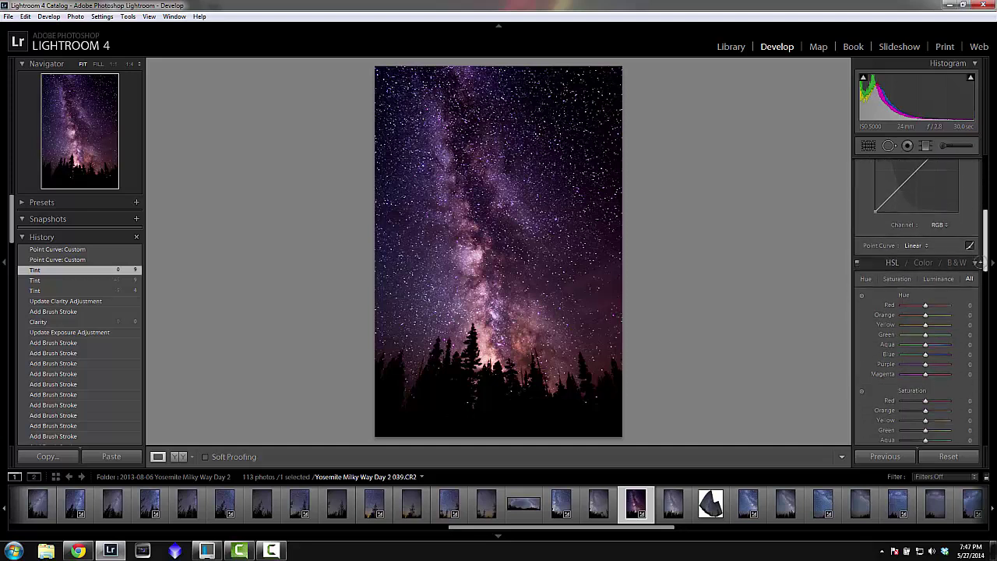
{"action": "scroll", "coordinate": [920, 350], "scroll_direction": "down", "scroll_amount": 3}
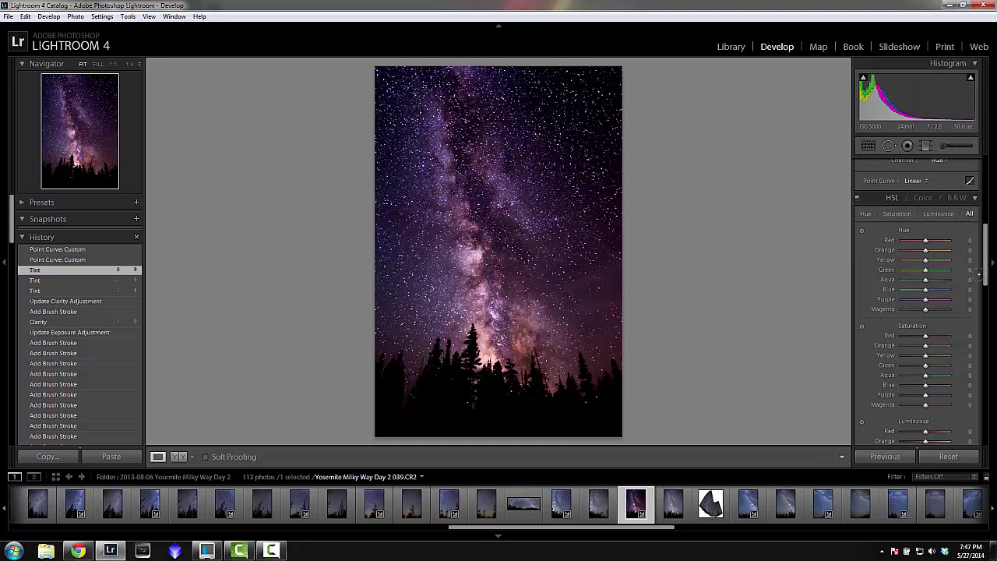
{"action": "scroll", "coordinate": [983, 294], "scroll_direction": "down", "scroll_amount": 4}
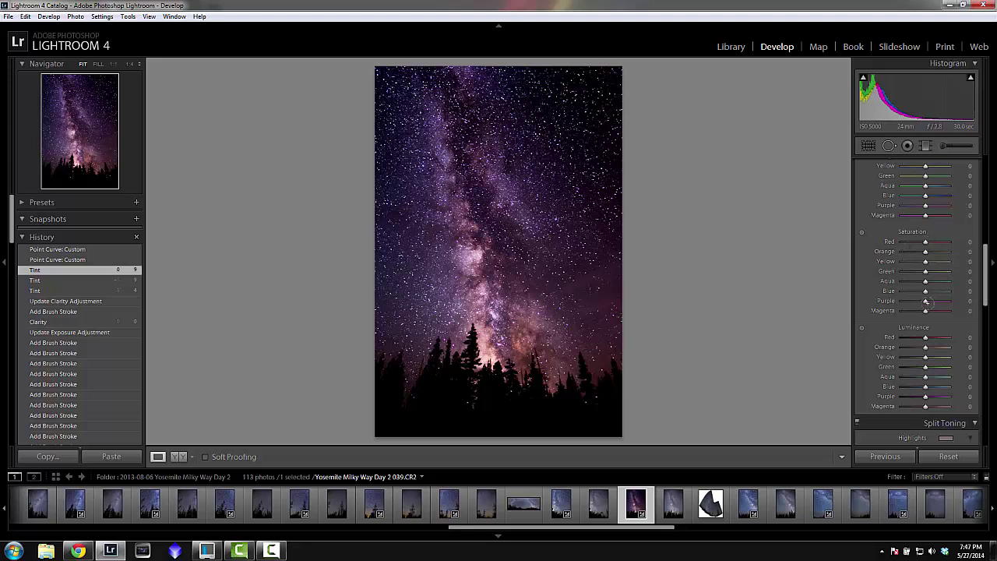
{"action": "left_click_drag", "start_coordinate": [926, 310], "coordinate": [956, 300]}
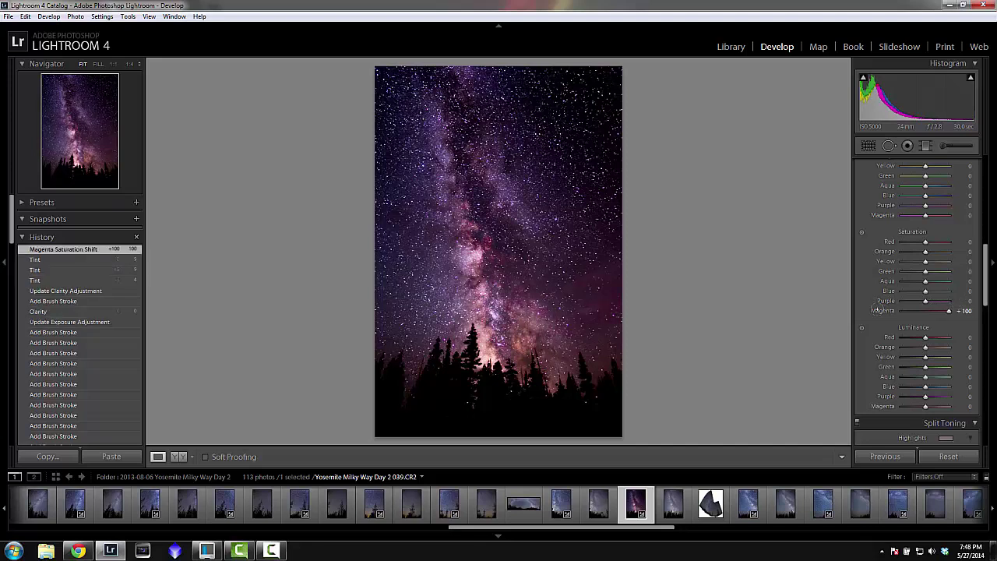
{"action": "double_click", "coordinate": [953, 308]}
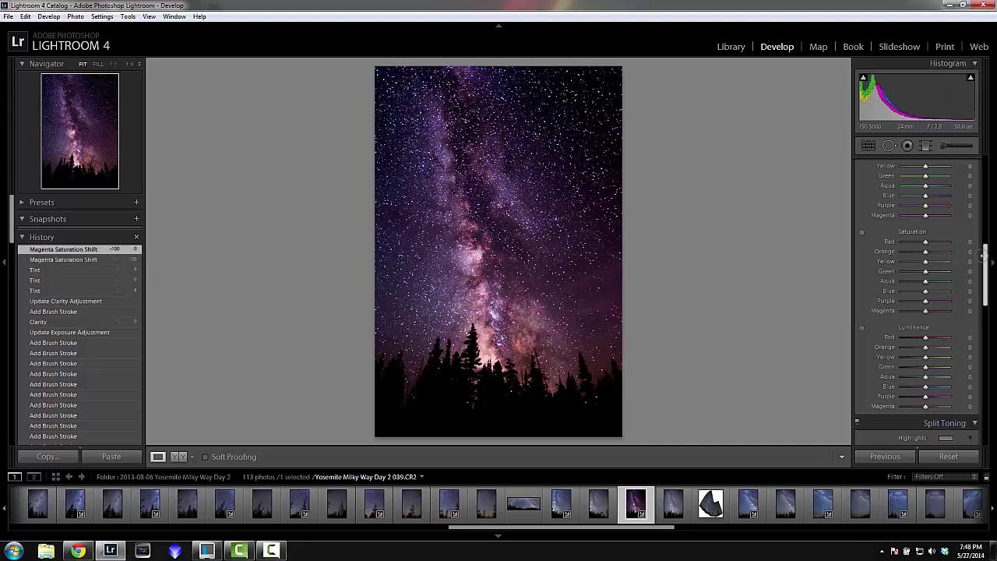
Try the photo without split toning by resetting the highlights and shadows saturation to 0
{"action": "left_click_drag", "start_coordinate": [983, 257], "coordinate": [986, 293]}
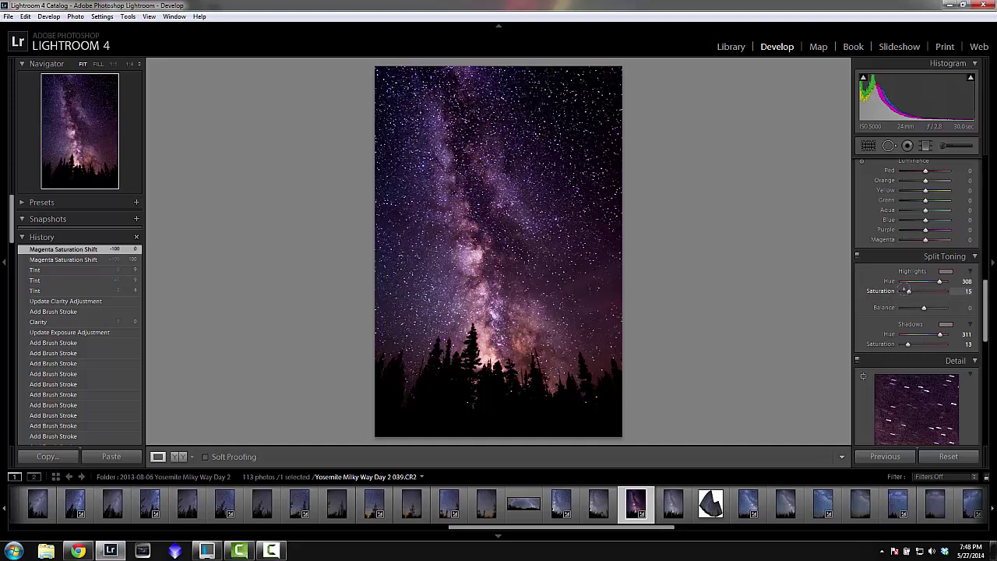
{"action": "double_click", "coordinate": [881, 291]}
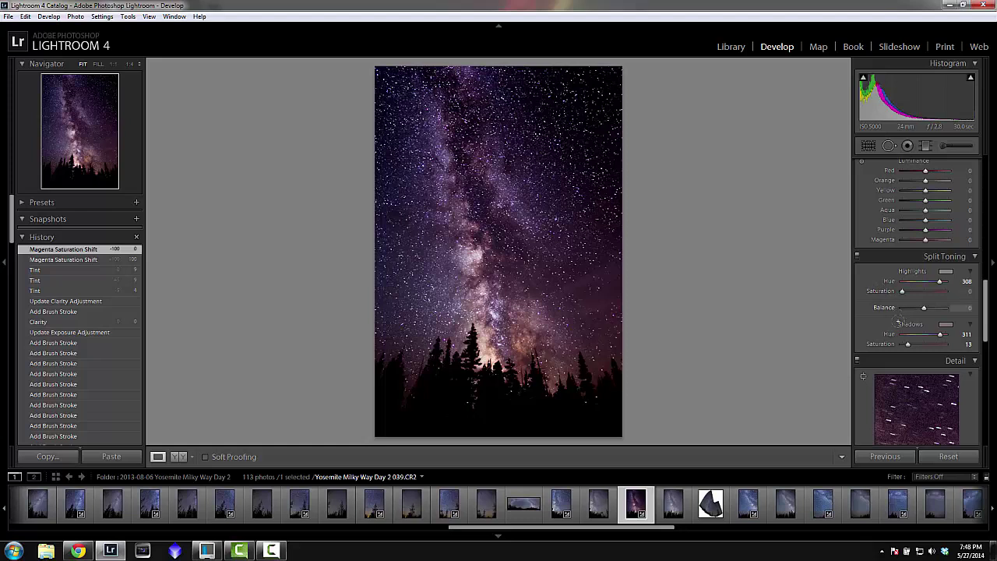
{"action": "double_click", "coordinate": [905, 343]}
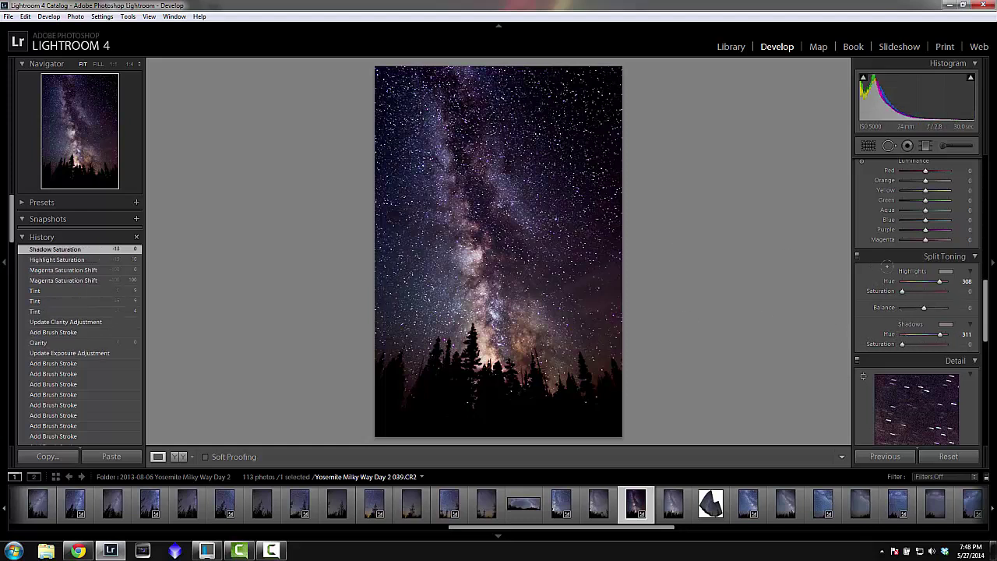
Try a white balance Tint of +39 and revert to the history state where Magenta saturation was reset to 0
{"action": "scroll", "coordinate": [978, 307], "scroll_direction": "up", "scroll_amount": 10}
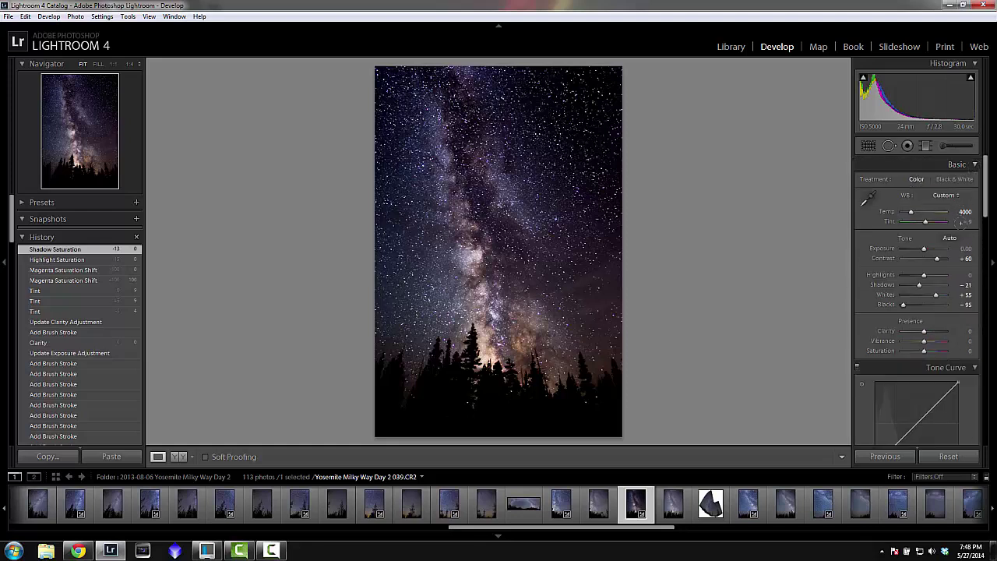
{"action": "left_click_drag", "start_coordinate": [962, 220], "coordinate": [964, 220]}
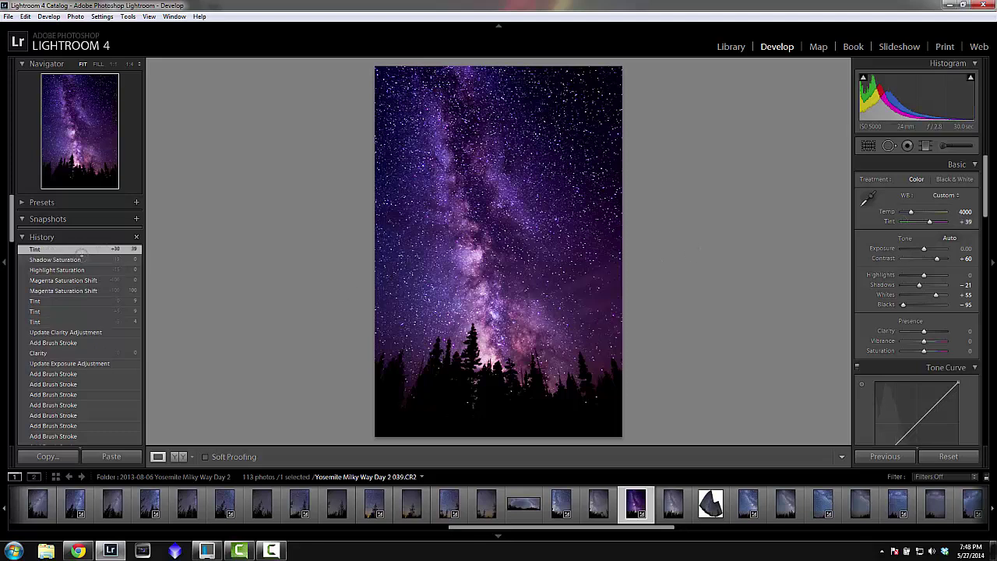
{"action": "left_click", "coordinate": [81, 257]}
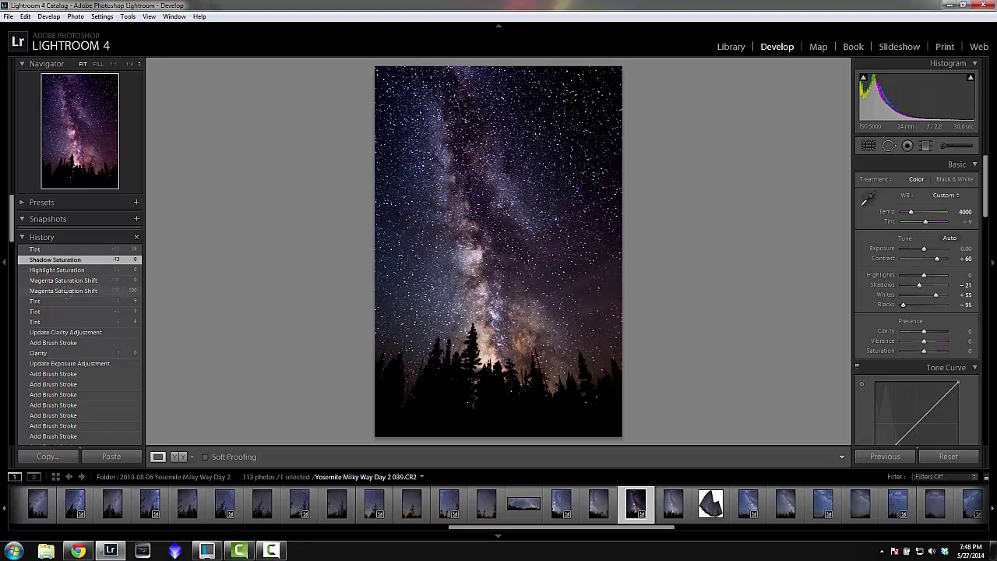
{"action": "left_click", "coordinate": [70, 280]}
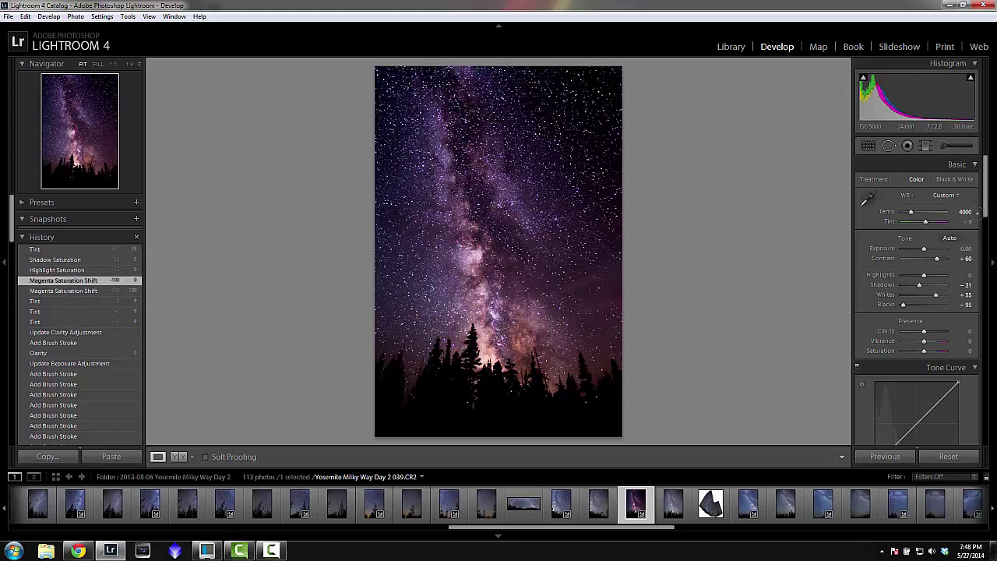
Compare the Magenta saturation +100 history state with the one where it was reset to 0, ending on the reset state
{"action": "scroll", "coordinate": [985, 194], "scroll_direction": "down", "scroll_amount": 5}
{"action": "left_click", "coordinate": [47, 290]}
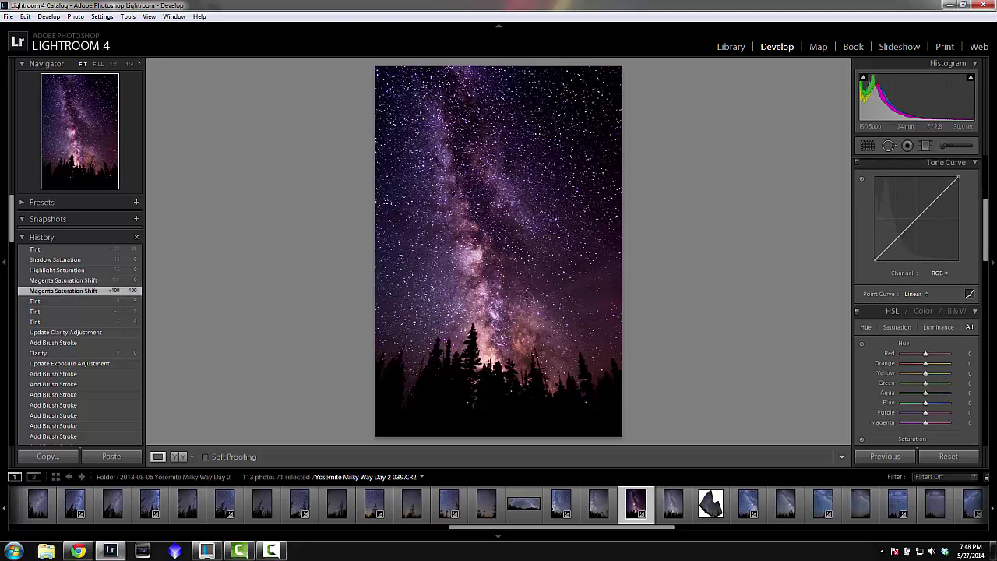
{"action": "left_click", "coordinate": [85, 280]}
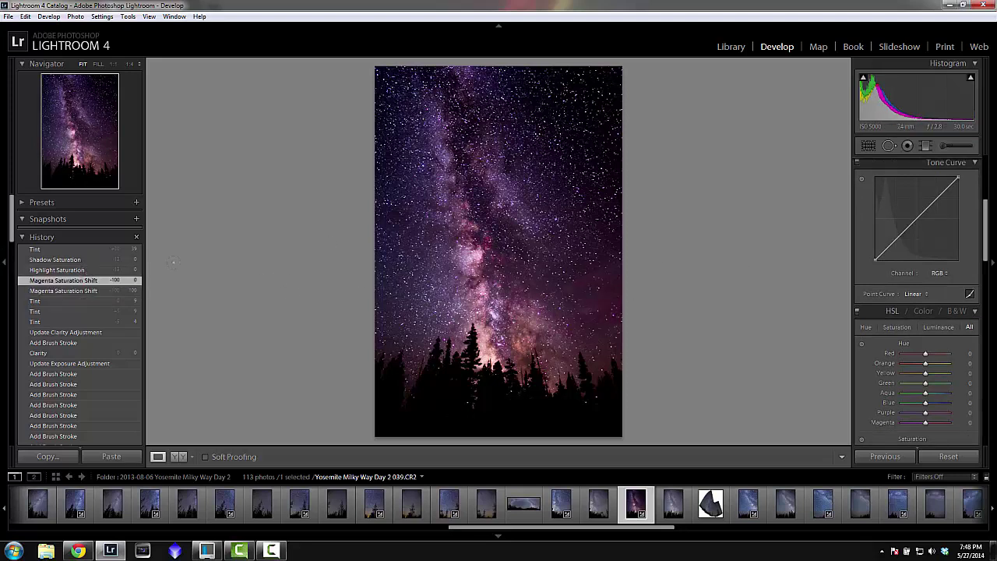
Review the sharpening, noise reduction, lens correction and vignetting settings of the edited photo
{"action": "scroll", "coordinate": [980, 252], "scroll_direction": "down", "scroll_amount": 3}
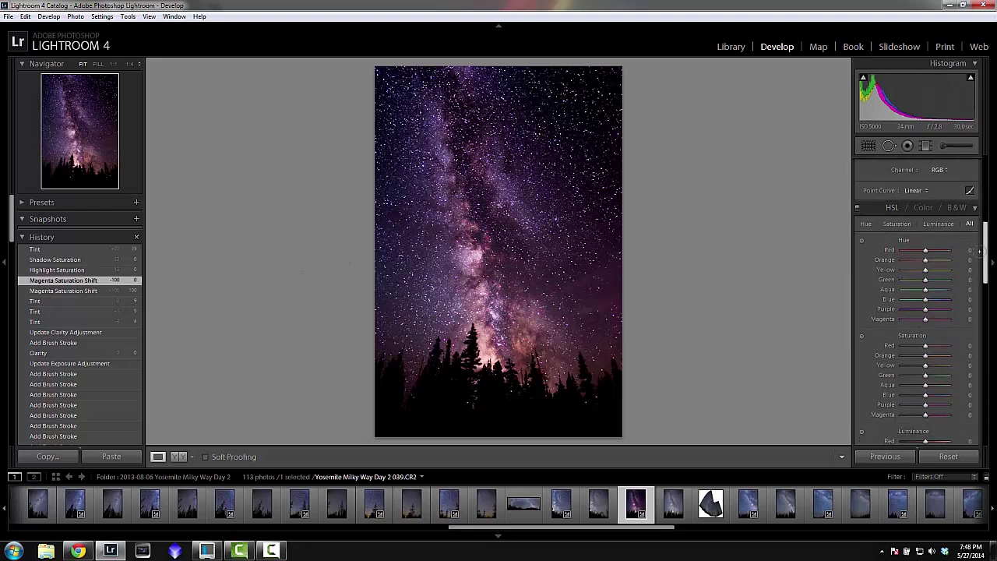
{"action": "left_click_drag", "start_coordinate": [980, 252], "coordinate": [980, 335]}
{"action": "scroll", "coordinate": [980, 335], "scroll_direction": "down", "scroll_amount": 4}
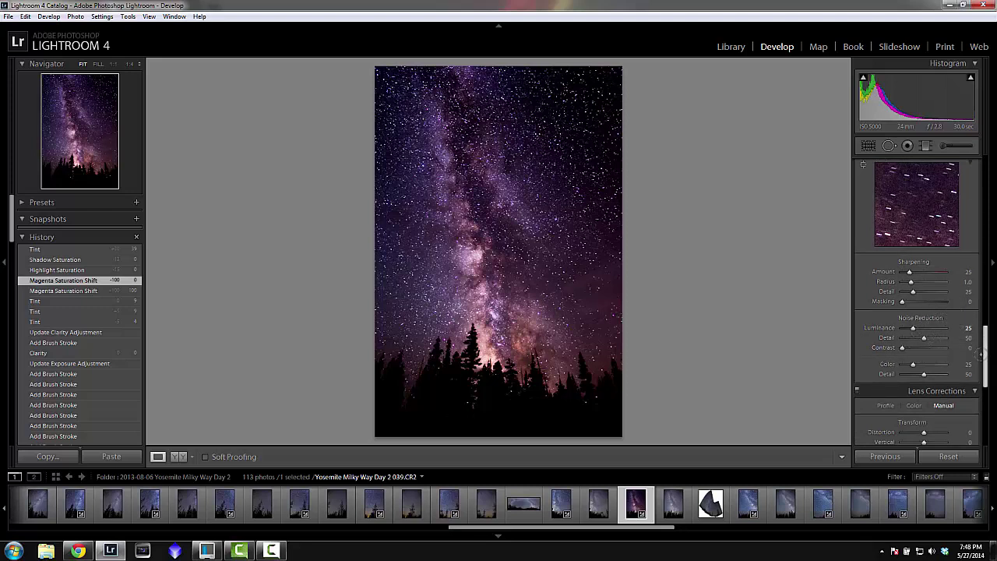
{"action": "left_click_drag", "start_coordinate": [982, 355], "coordinate": [981, 358]}
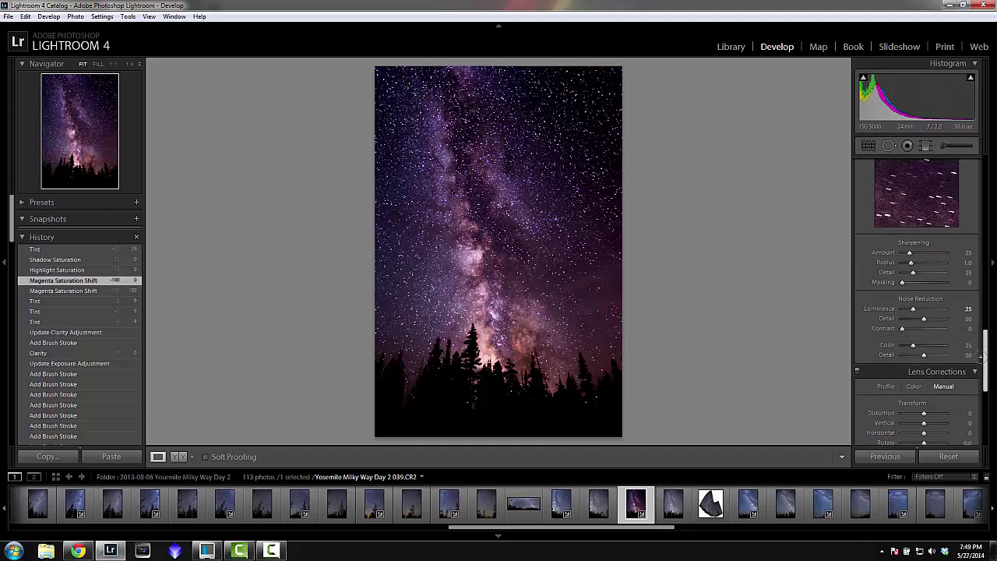
{"action": "left_click_drag", "start_coordinate": [980, 355], "coordinate": [984, 364]}
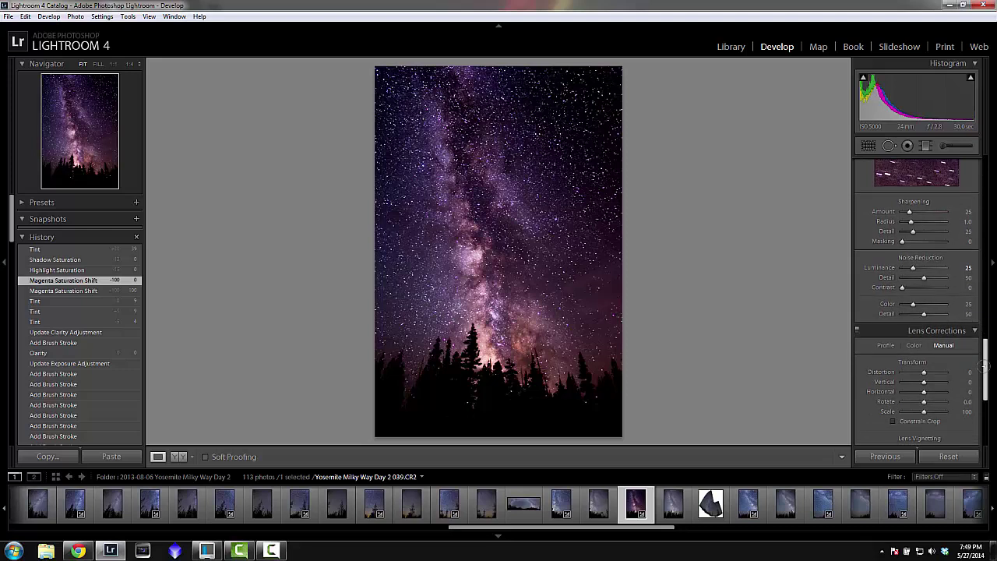
{"action": "left_click_drag", "start_coordinate": [984, 366], "coordinate": [983, 390]}
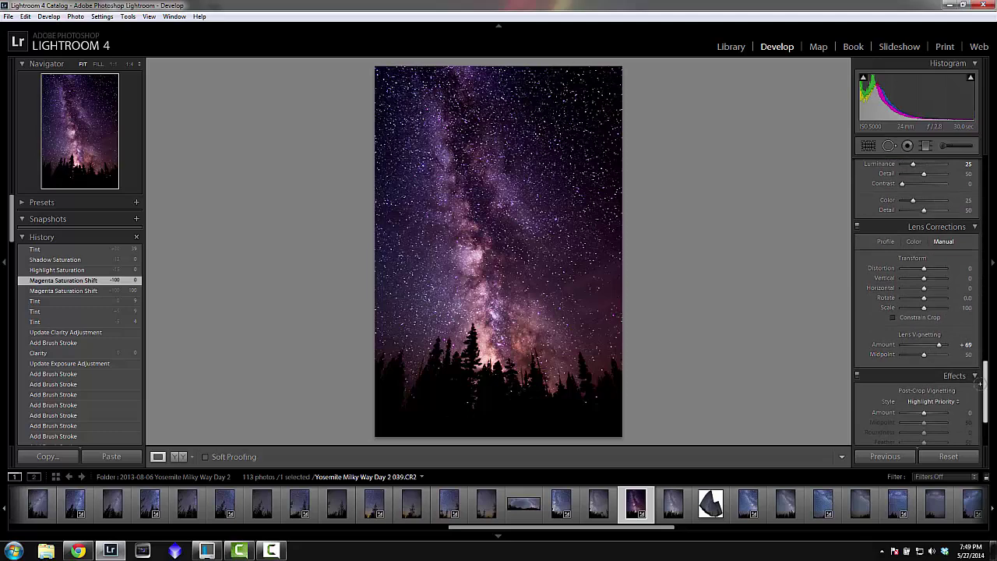
Try a yellow split tone for the highlights with hue 54 and saturation 71
{"action": "left_click_drag", "start_coordinate": [980, 384], "coordinate": [973, 312]}
{"action": "scroll", "coordinate": [973, 312], "scroll_direction": "down", "scroll_amount": 1}
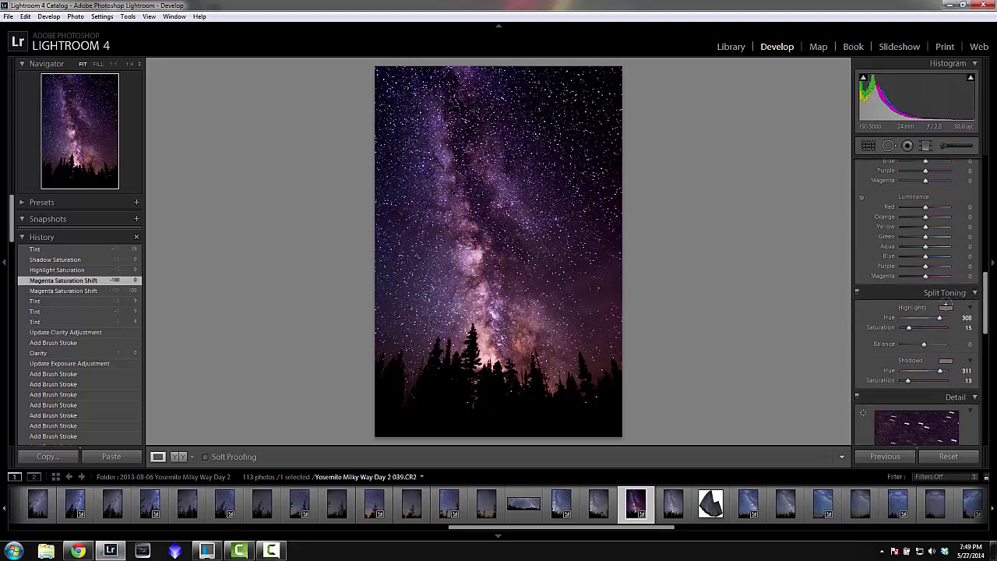
{"action": "left_click", "coordinate": [946, 308]}
{"action": "left_click_drag", "start_coordinate": [756, 320], "coordinate": [759, 318]}
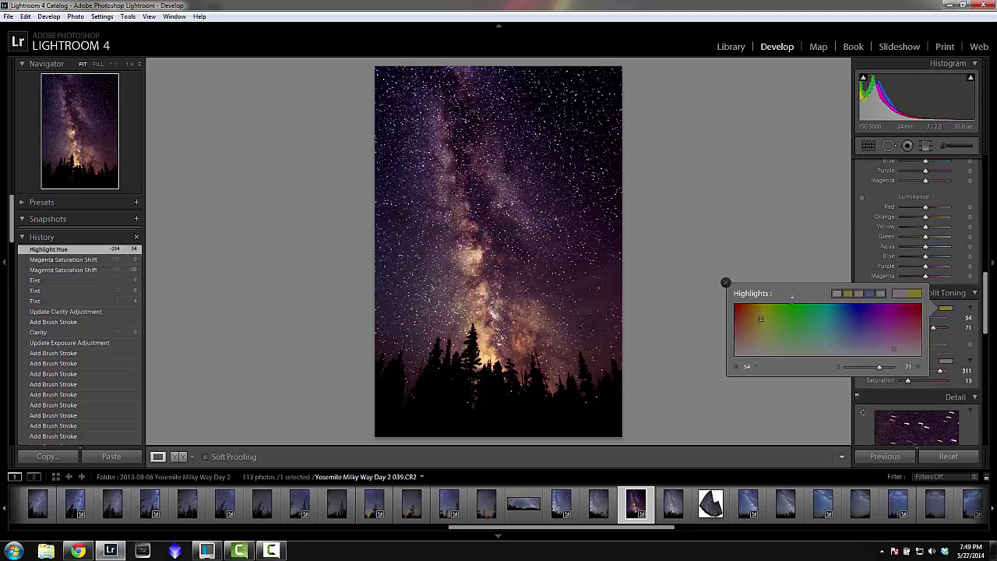
{"action": "left_click", "coordinate": [725, 282]}
Try a blue shadows split tone with hue 217 and saturation 34, and revert to the latest Magenta Saturation Shift history state
{"action": "left_click", "coordinate": [944, 360]}
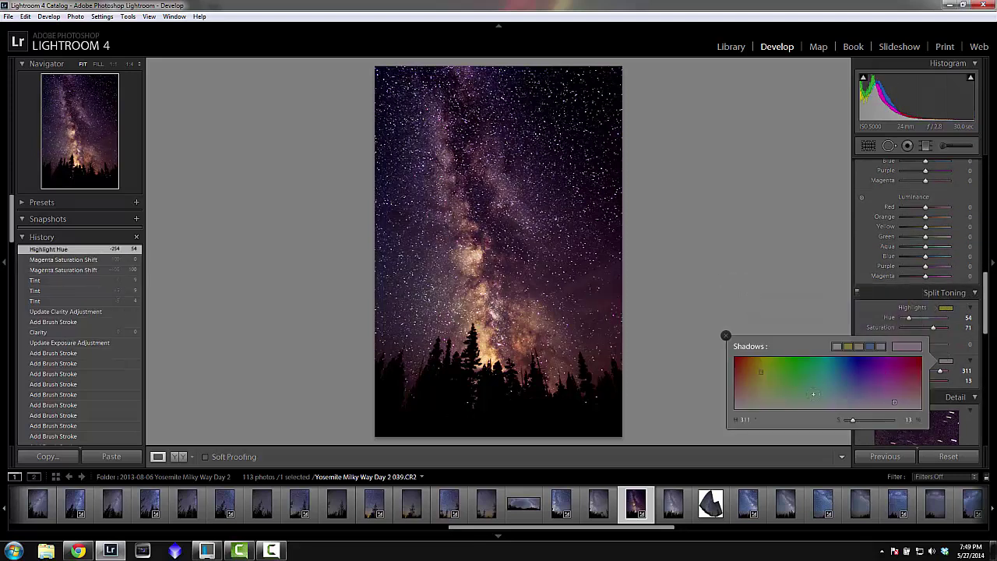
{"action": "left_click_drag", "start_coordinate": [842, 387], "coordinate": [845, 391]}
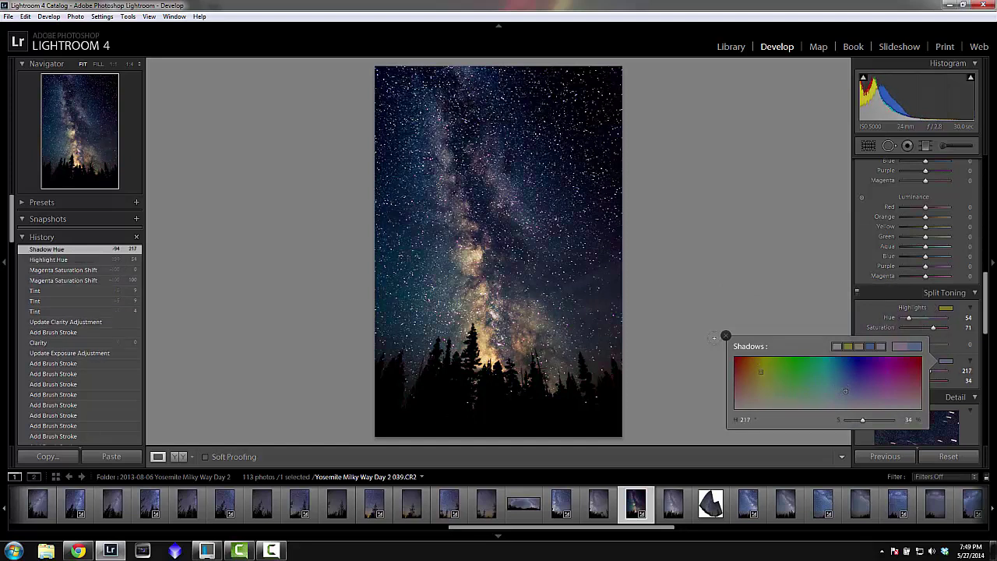
{"action": "left_click", "coordinate": [725, 335]}
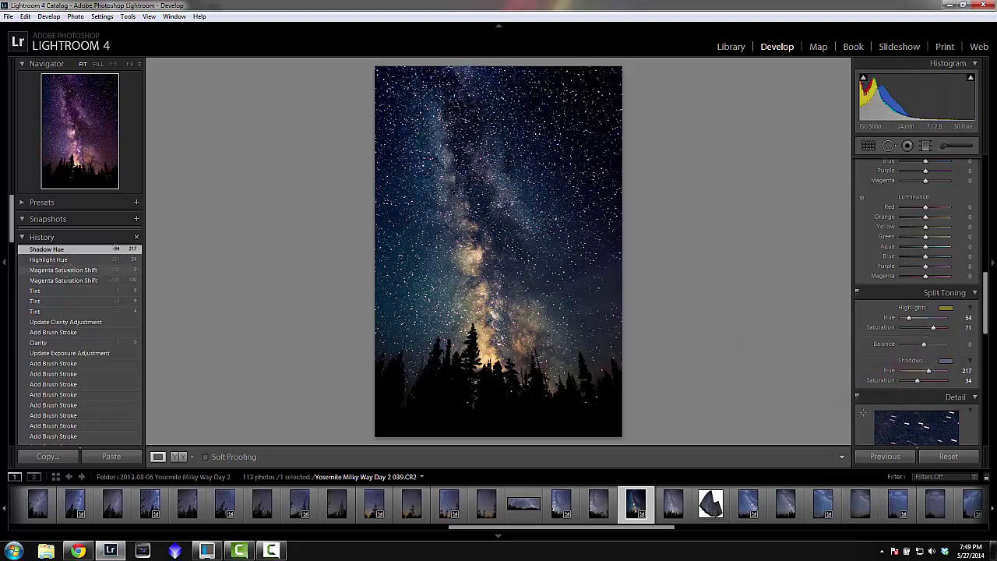
{"action": "left_click", "coordinate": [67, 270]}
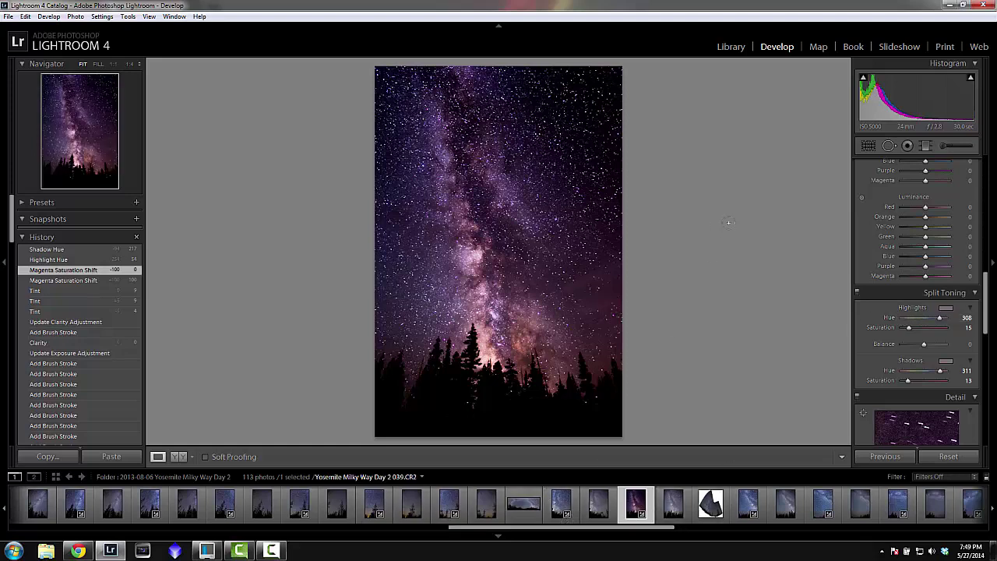
View the photo in the Library module, return to Develop and show its Reset Settings history state
{"action": "left_click", "coordinate": [731, 46]}
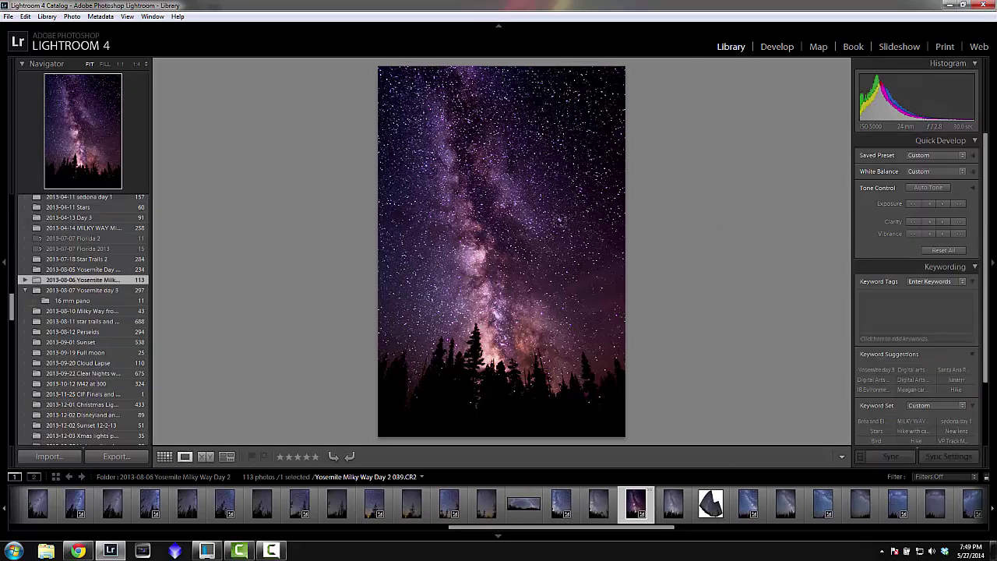
{"action": "left_click", "coordinate": [777, 46]}
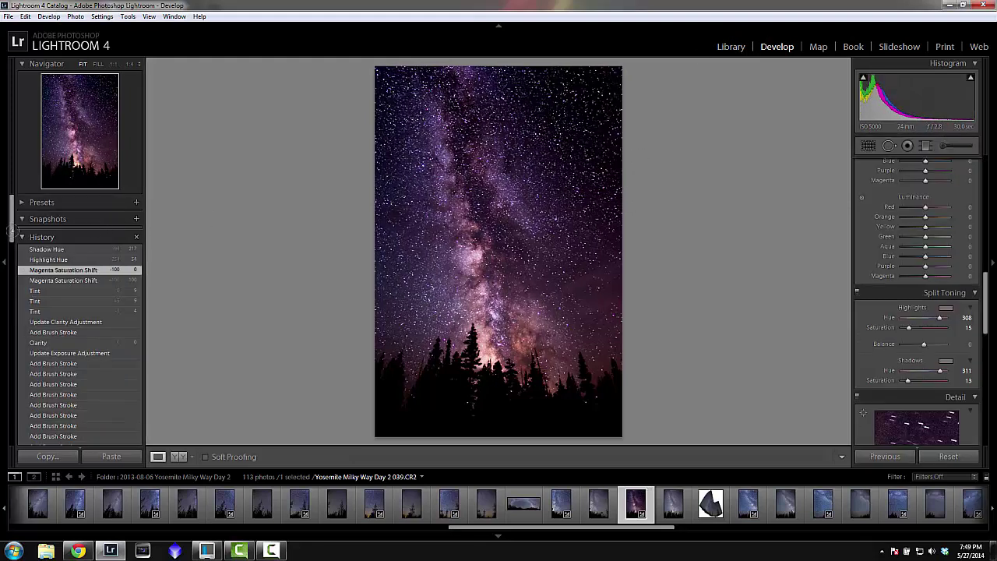
{"action": "scroll", "coordinate": [89, 318], "scroll_direction": "down", "scroll_amount": 10}
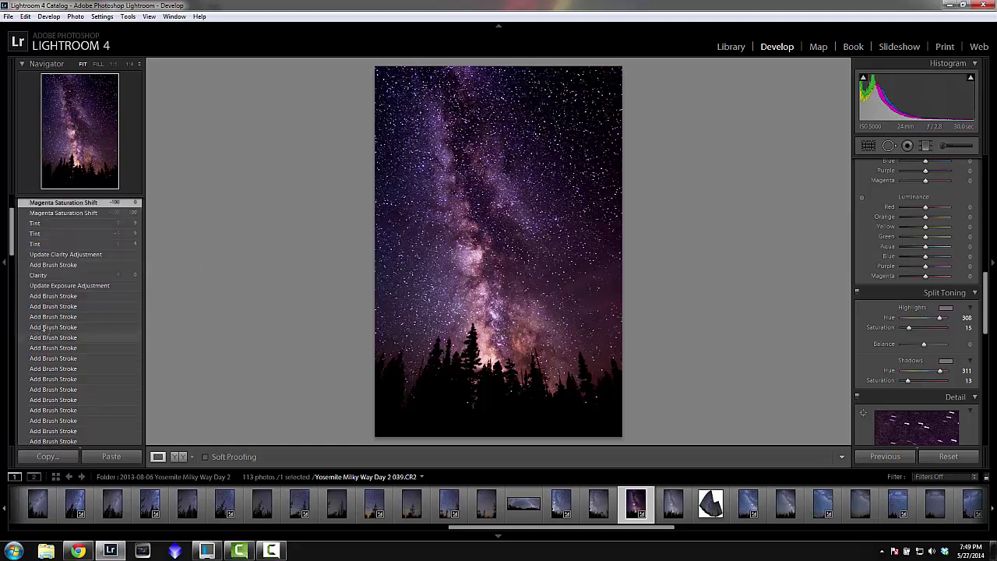
{"action": "scroll", "coordinate": [83, 345], "scroll_direction": "down", "scroll_amount": 6}
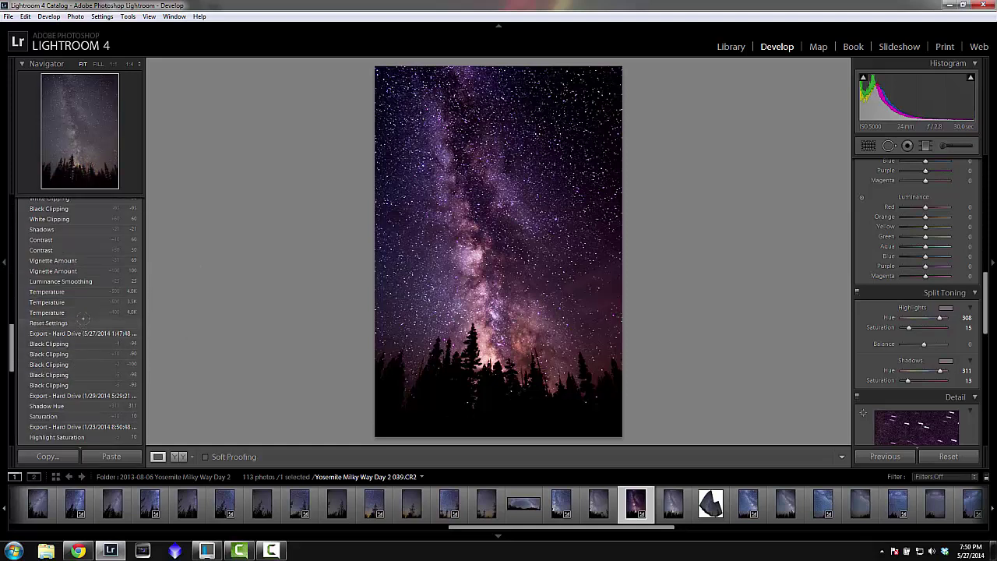
{"action": "left_click", "coordinate": [81, 324]}
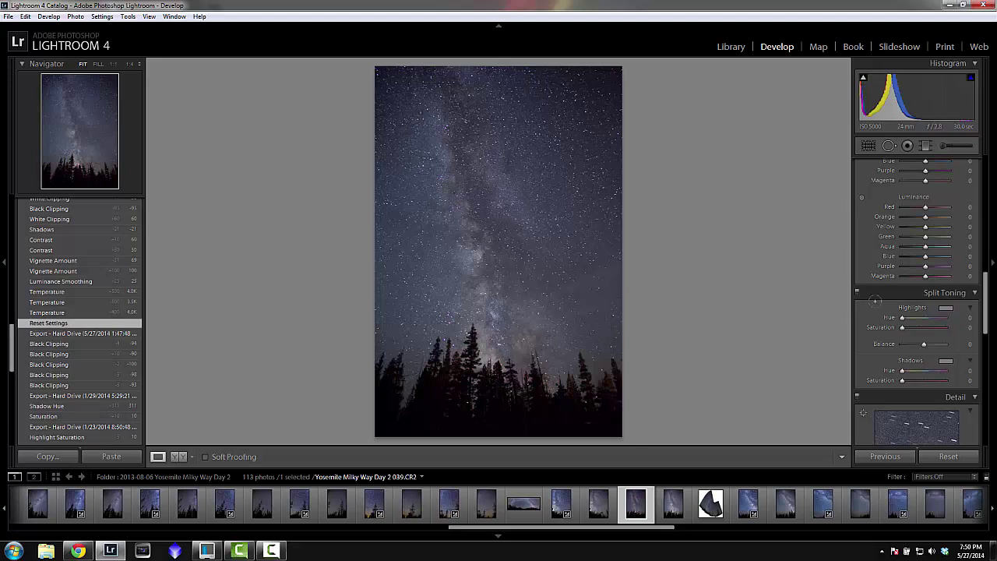
Return from the unedited photo to the latest Magenta Saturation Shift history state
{"action": "scroll", "coordinate": [55, 282], "scroll_direction": "up", "scroll_amount": 5}
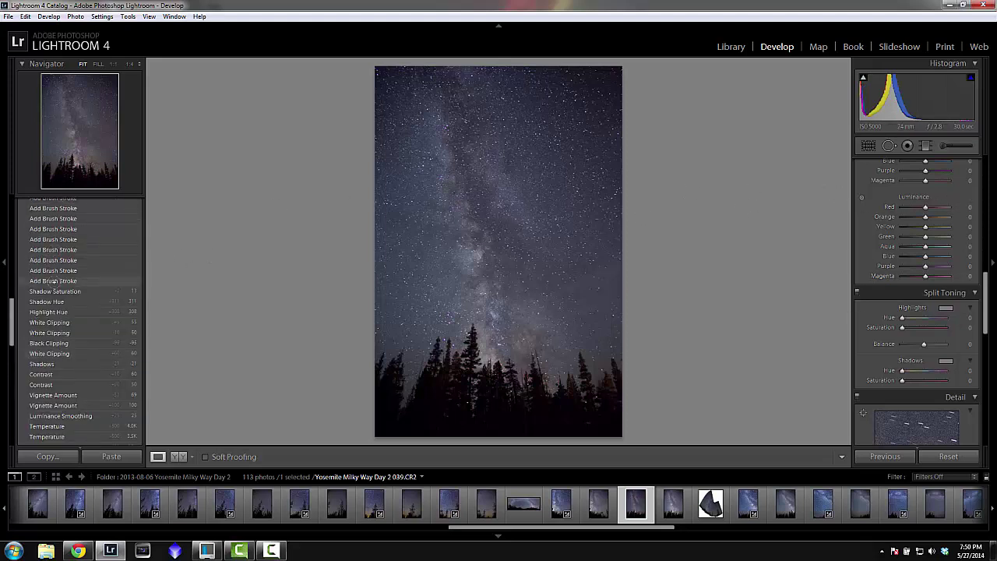
{"action": "scroll", "coordinate": [53, 280], "scroll_direction": "up", "scroll_amount": 5}
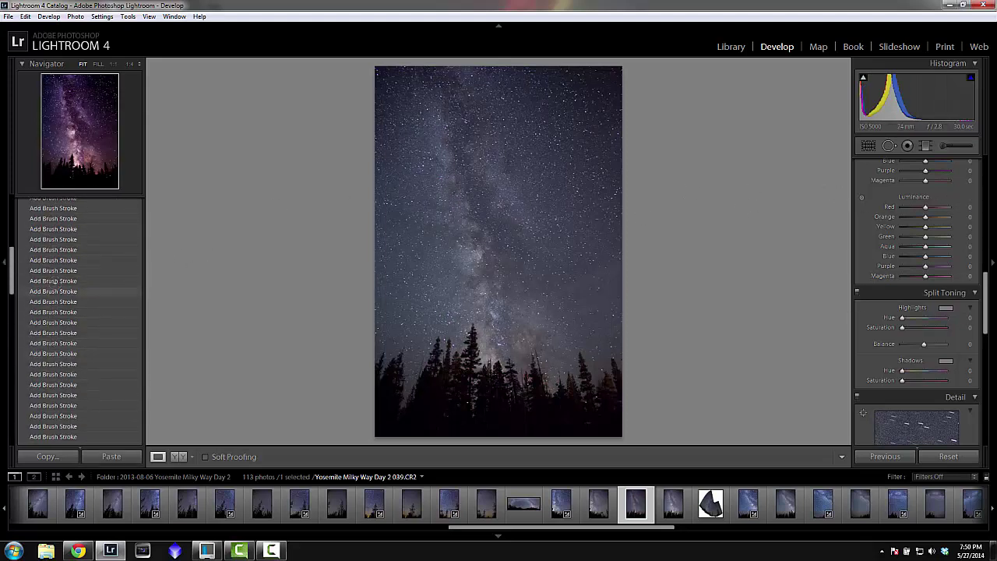
{"action": "scroll", "coordinate": [53, 282], "scroll_direction": "up", "scroll_amount": 5}
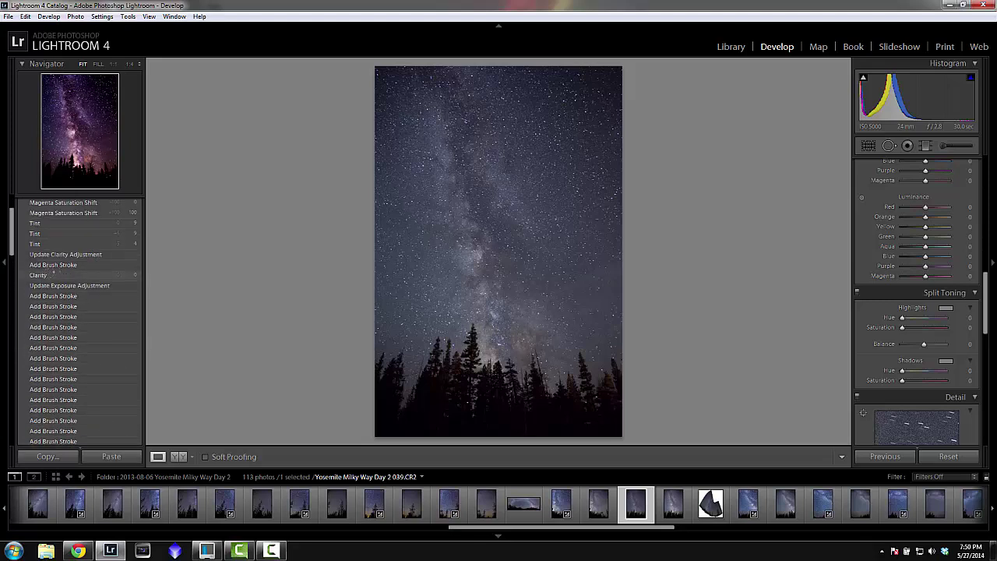
{"action": "scroll", "coordinate": [52, 272], "scroll_direction": "up", "scroll_amount": 3}
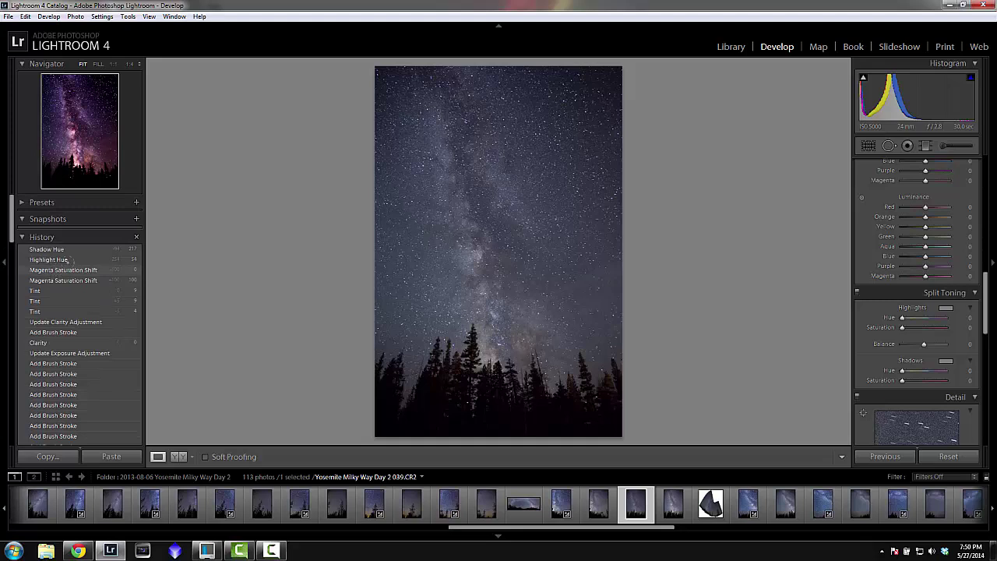
{"action": "left_click", "coordinate": [68, 265]}
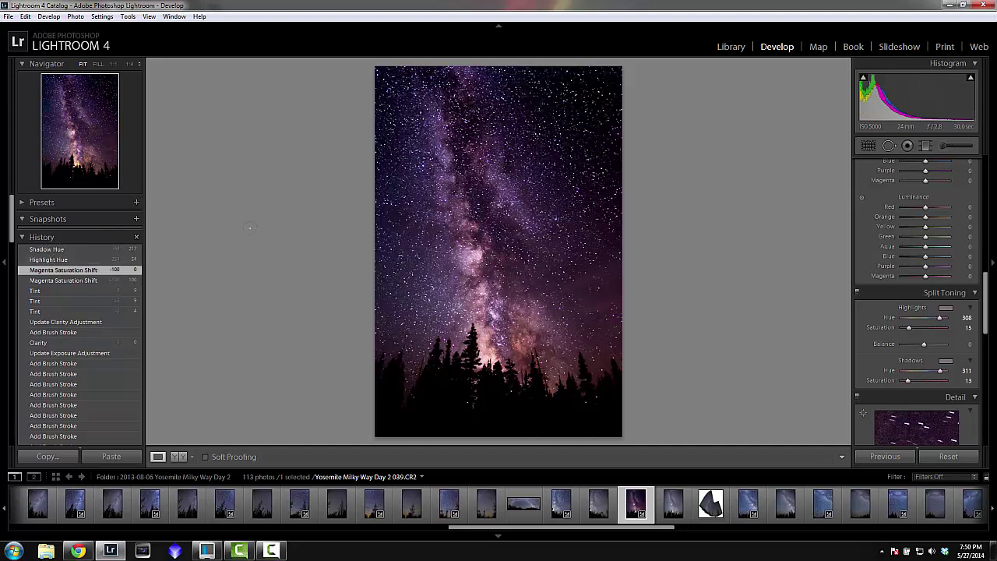
Compare the 5/27/2014 hard drive export history state with the new edit, returning to the latest Magenta Saturation Shift state
{"action": "left_click_drag", "start_coordinate": [6, 236], "coordinate": [31, 365]}
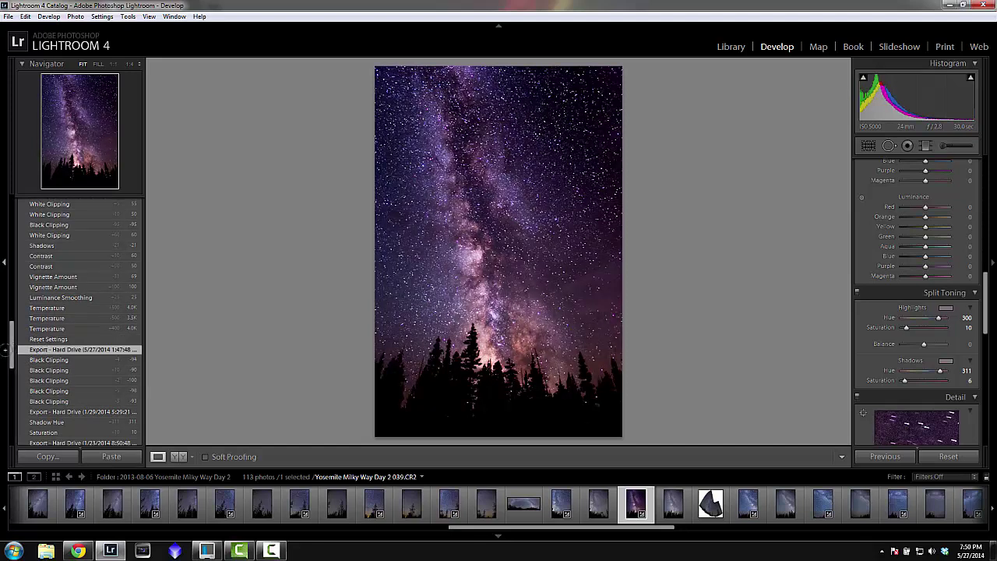
{"action": "left_click_drag", "start_coordinate": [17, 349], "coordinate": [19, 217]}
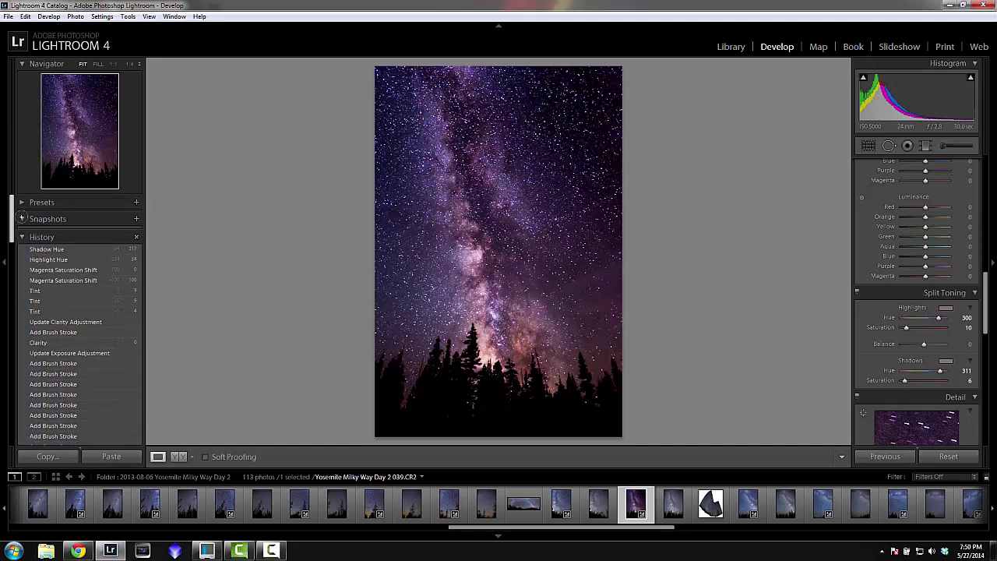
{"action": "left_click", "coordinate": [66, 269]}
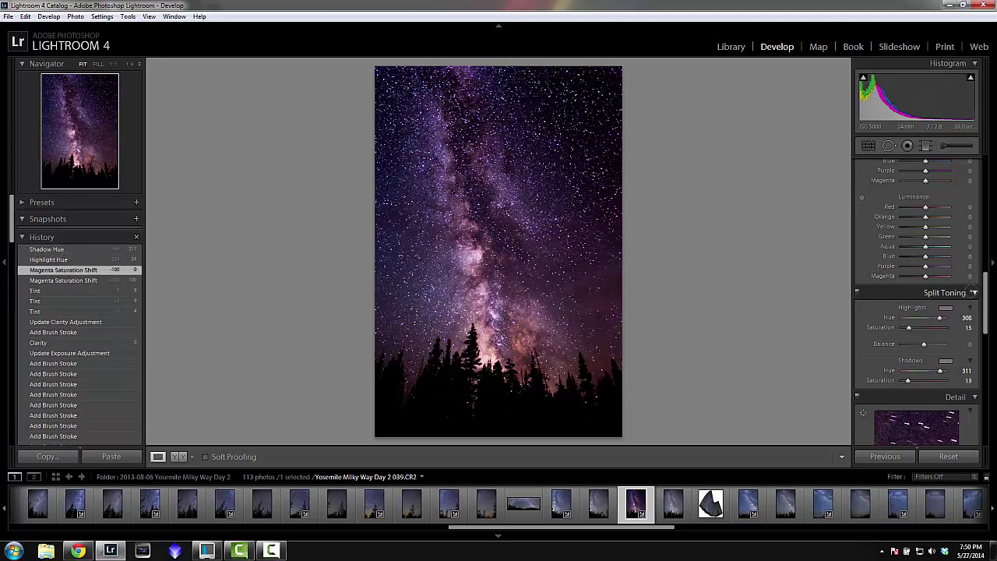
Check the Basic settings of the new edit against those of the 5/27/2014 hard drive export history state
{"action": "left_click_drag", "start_coordinate": [985, 308], "coordinate": [985, 187]}
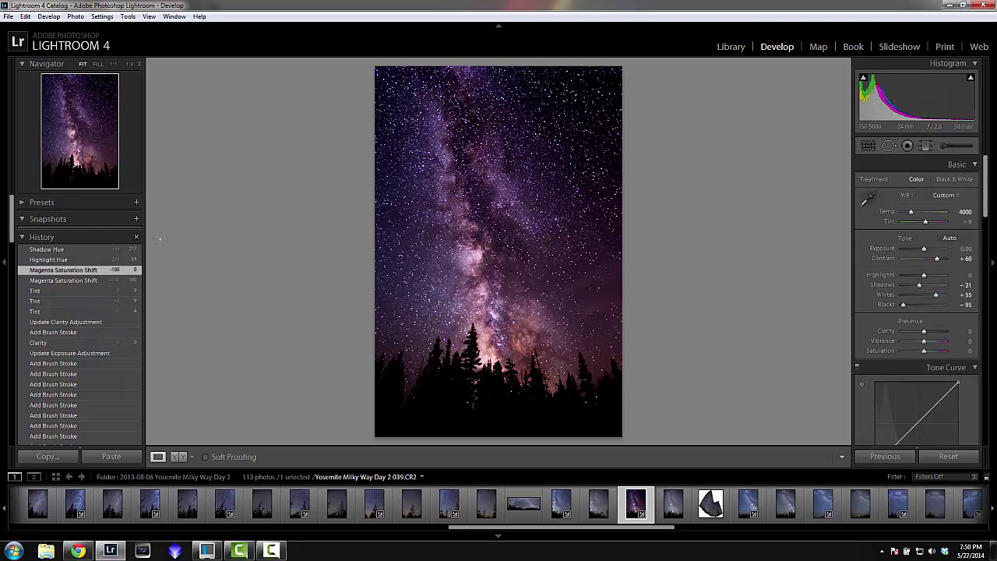
{"action": "left_click_drag", "start_coordinate": [3, 217], "coordinate": [5, 335]}
{"action": "left_click", "coordinate": [62, 398]}
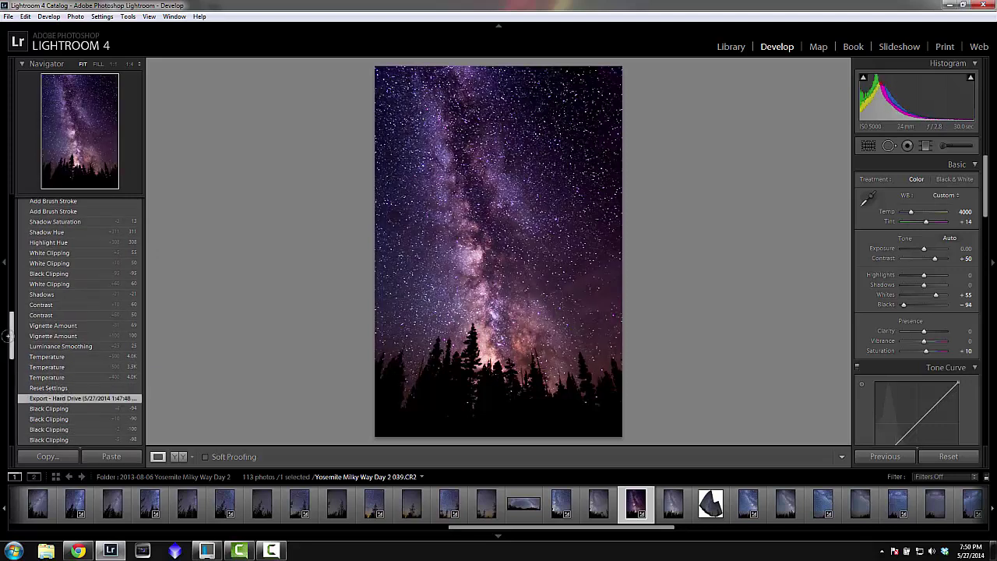
Return from the 5/27/2014 hard drive export to the latest Magenta Saturation Shift history state
{"action": "left_click_drag", "start_coordinate": [6, 334], "coordinate": [6, 205]}
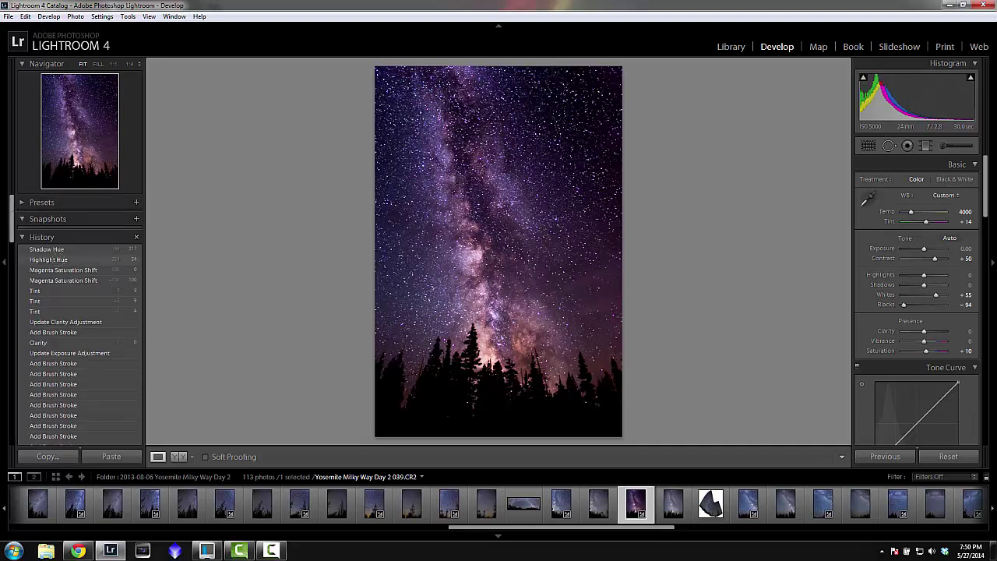
{"action": "left_click", "coordinate": [84, 268]}
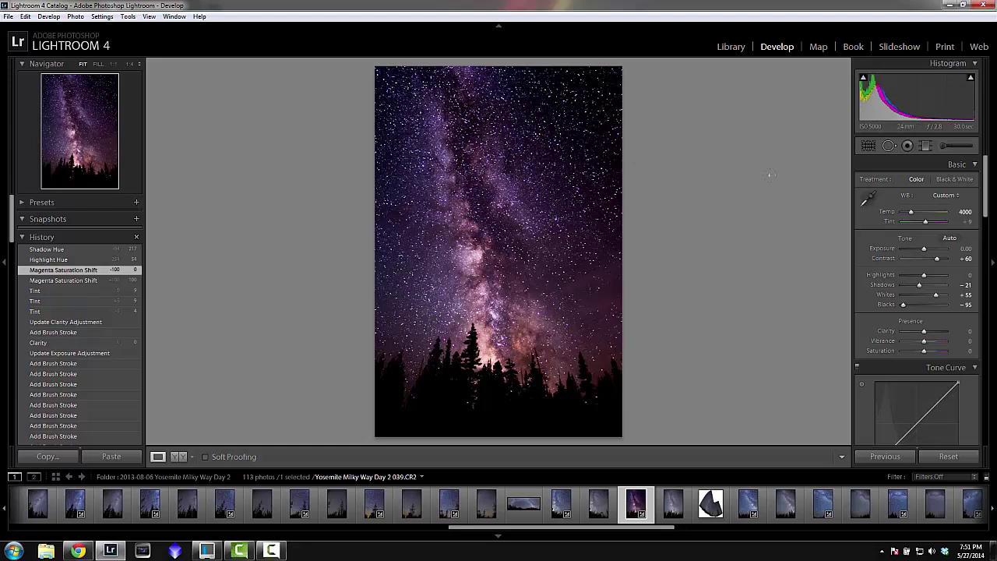
Try an exposure of +0.10, compare it with the latest Magenta Saturation Shift history state and revert to that state
{"action": "left_click", "coordinate": [964, 248]}
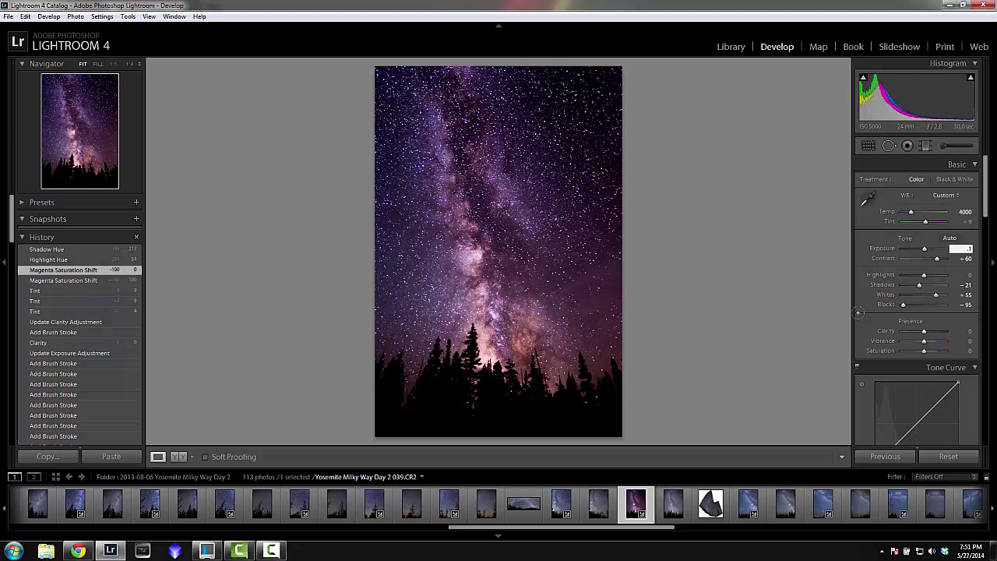
{"action": "type", "text": "0.1"}
{"action": "key", "text": "Return"}
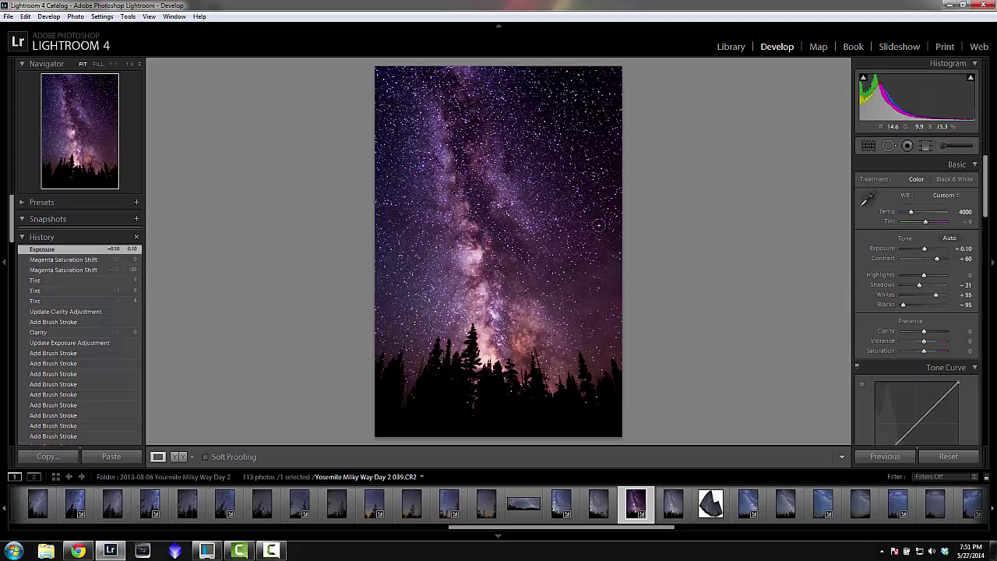
{"action": "left_click", "coordinate": [63, 255]}
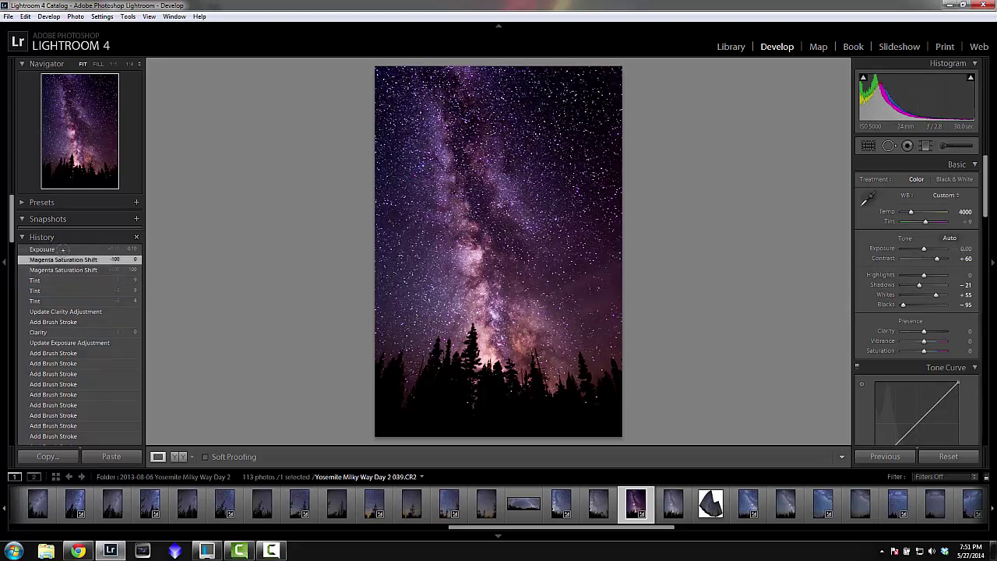
{"action": "left_click", "coordinate": [62, 249]}
{"action": "left_click", "coordinate": [66, 258]}
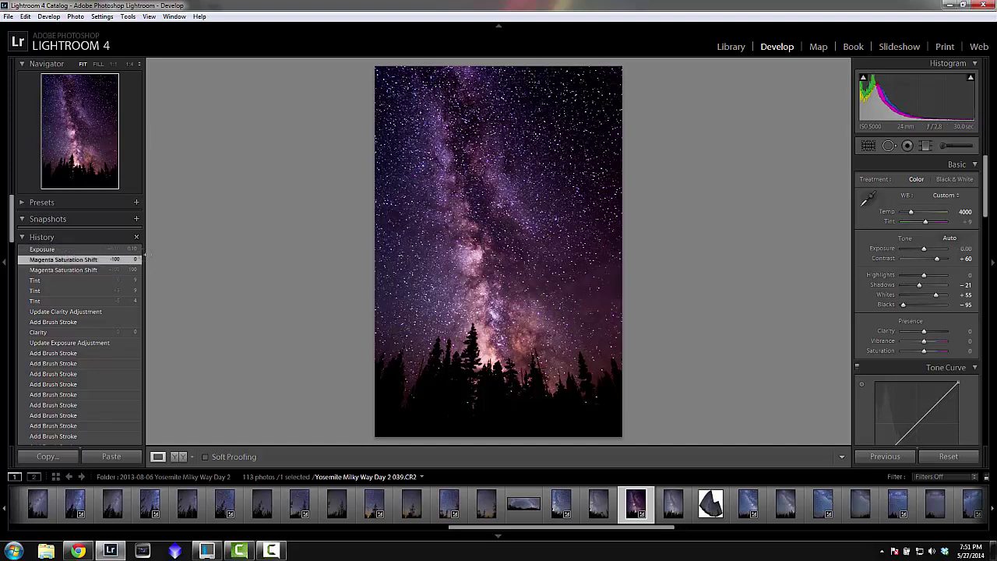
Try an exposure of +0.05, compare it repeatedly with the latest Magenta Saturation Shift state and revert to that state
{"action": "left_click", "coordinate": [961, 249]}
{"action": "type", "text": "0.05"}
{"action": "key", "text": "Return"}
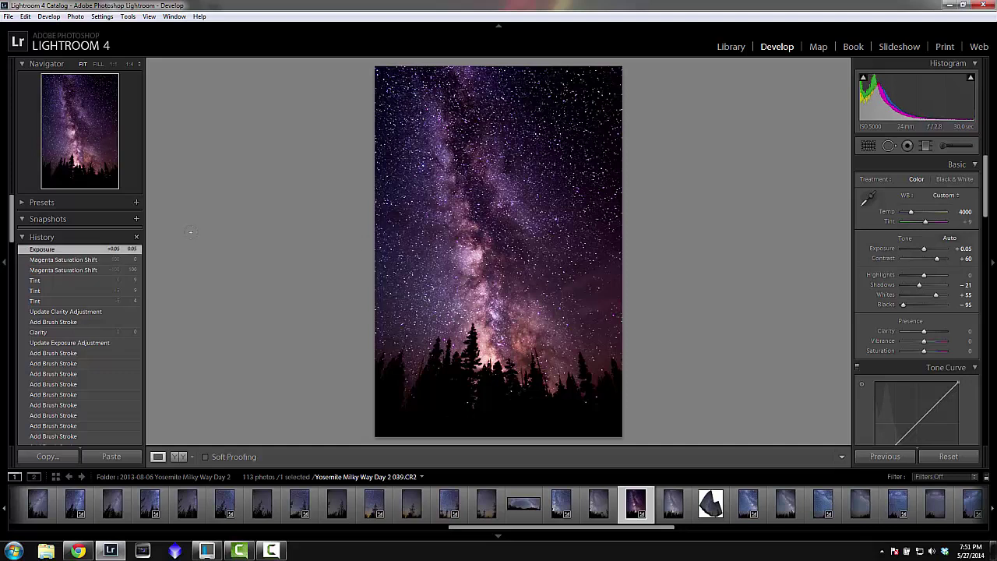
{"action": "left_click", "coordinate": [51, 259]}
{"action": "left_click", "coordinate": [58, 247]}
{"action": "left_click", "coordinate": [59, 258]}
{"action": "left_click", "coordinate": [62, 248]}
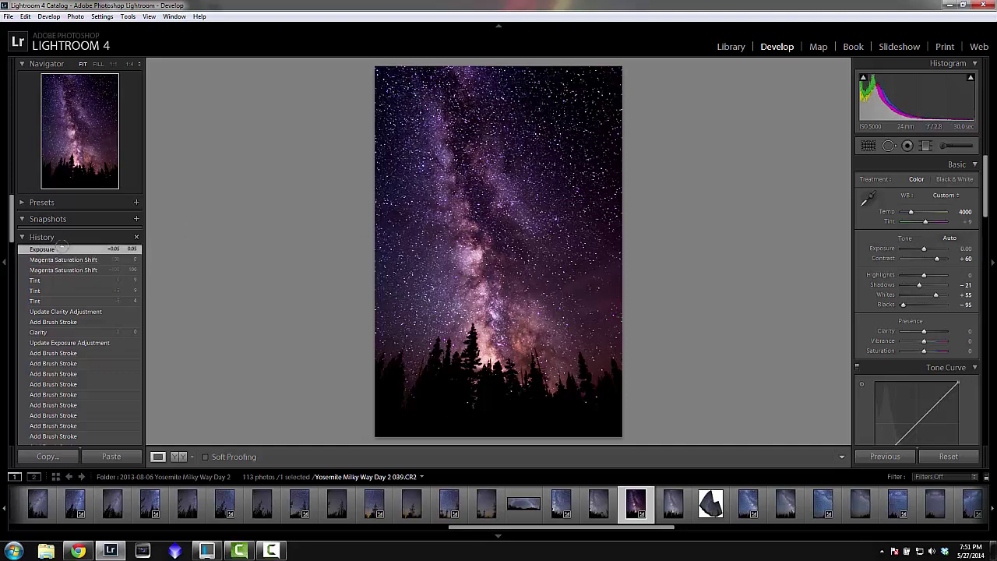
{"action": "left_click", "coordinate": [63, 258]}
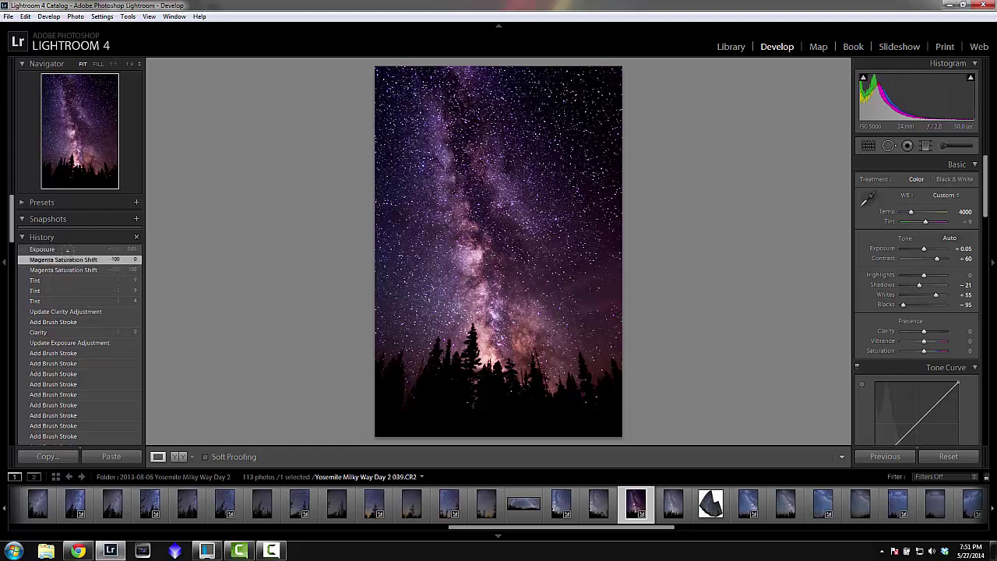
{"action": "left_click", "coordinate": [68, 248]}
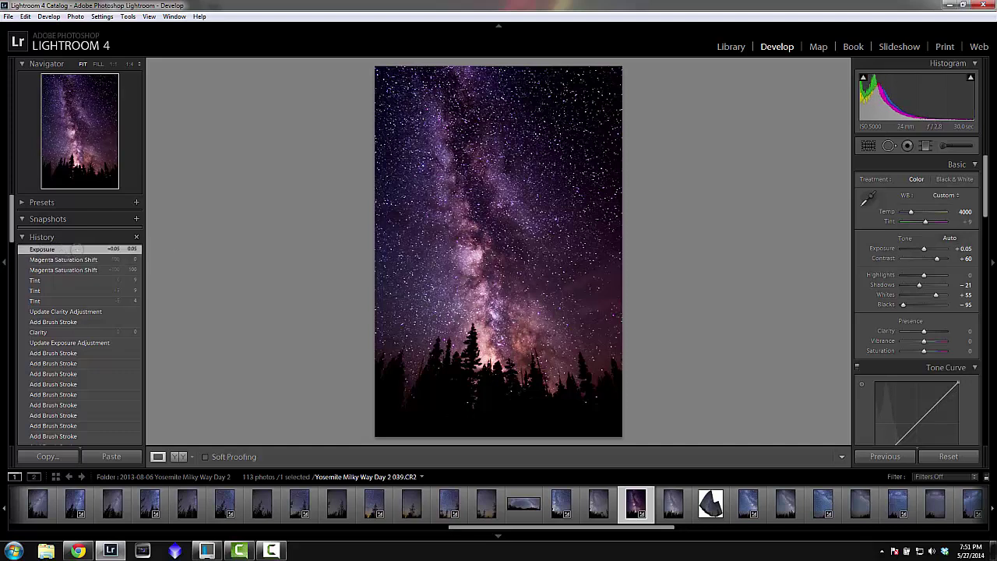
{"action": "left_click", "coordinate": [66, 260]}
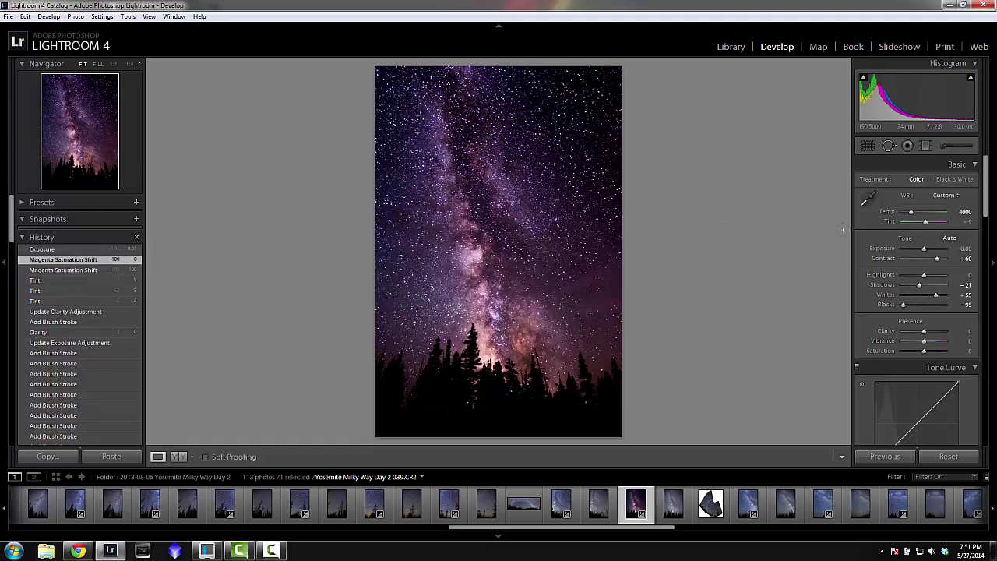
Set the Milky Way photo's exposure to +0.02
{"action": "left_click", "coordinate": [965, 248]}
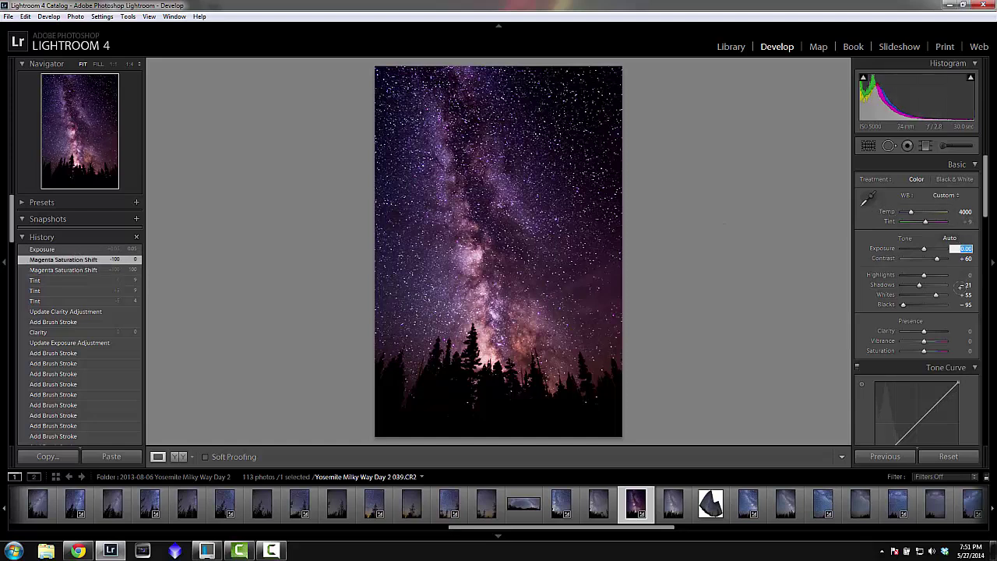
{"action": "type", "text": "0.02"}
{"action": "key", "text": "Return"}
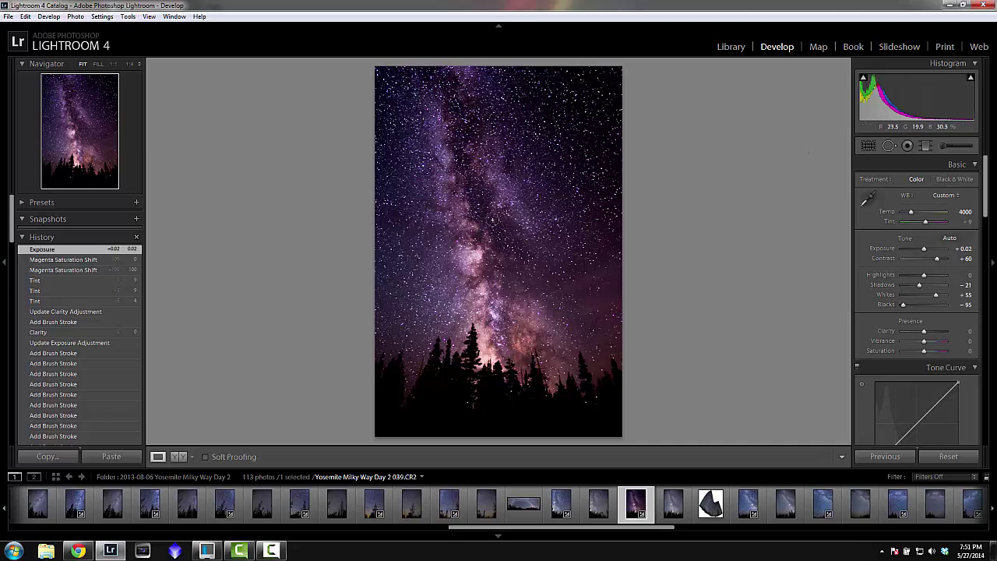
In the Library, find Yosemite day 3 231.CR2 in the 2013-08-07 Yosemite day 3 folder and open it in Develop
{"action": "left_click", "coordinate": [730, 45]}
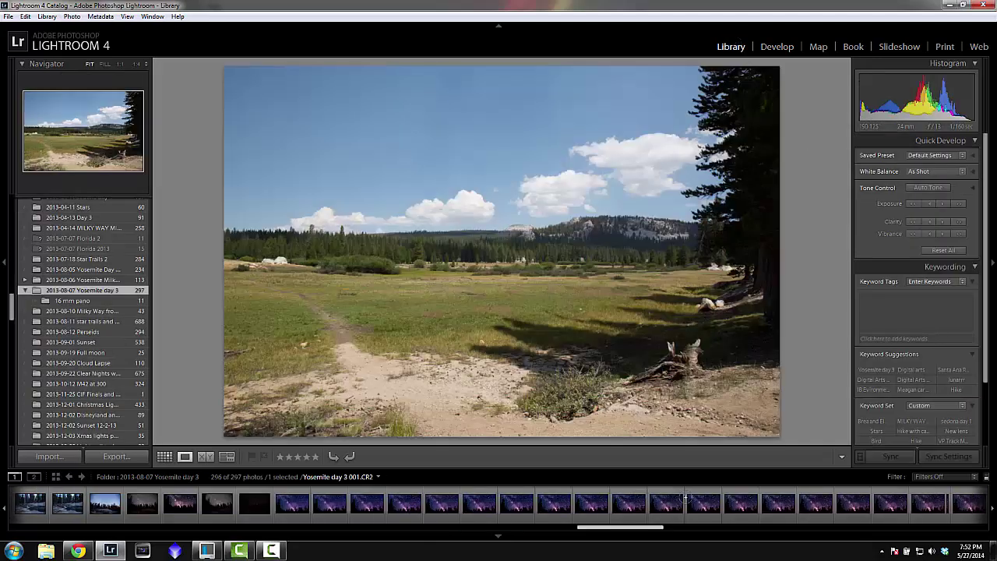
{"action": "scroll", "coordinate": [685, 496], "scroll_direction": "down", "scroll_amount": 10}
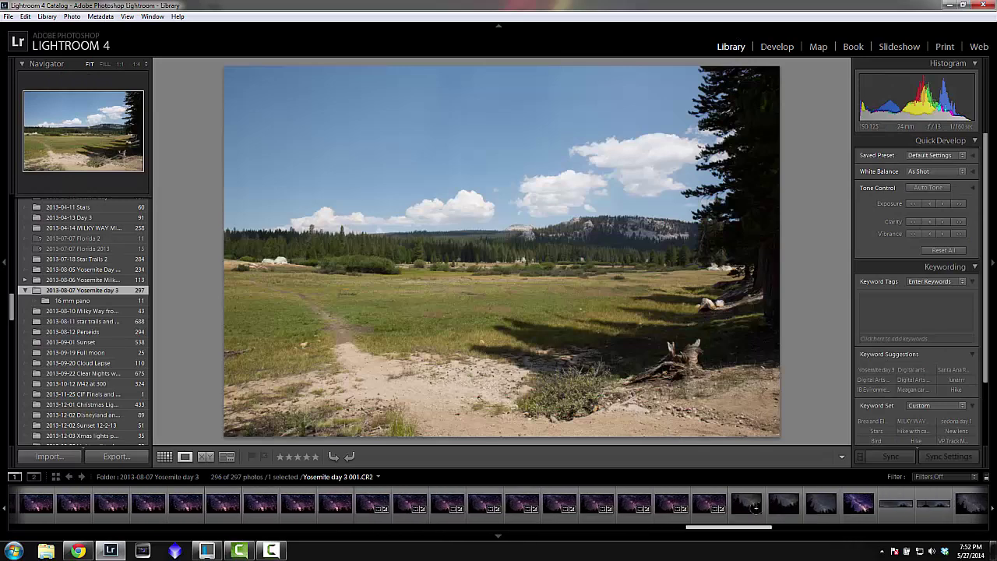
{"action": "scroll", "coordinate": [754, 508], "scroll_direction": "down", "scroll_amount": 10}
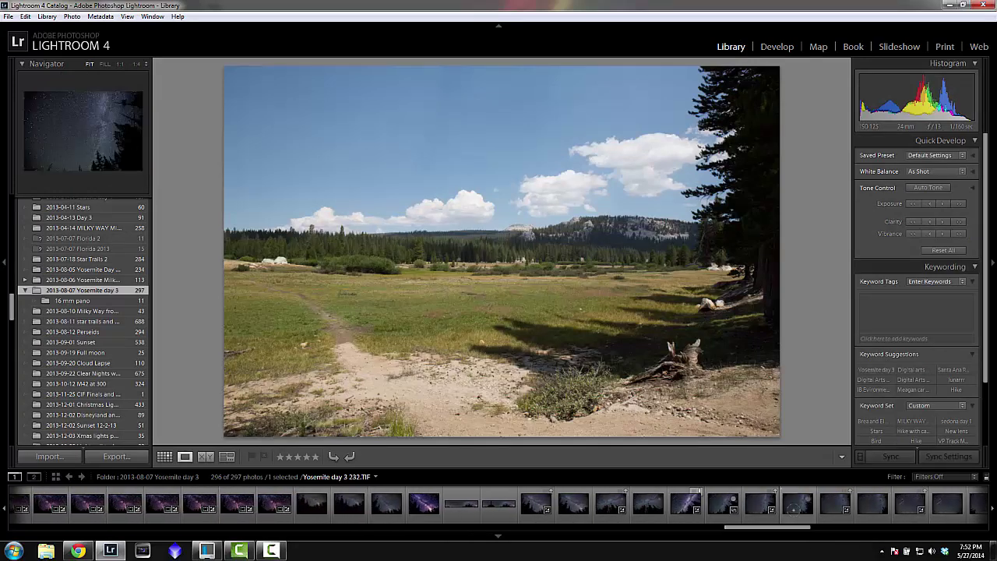
{"action": "left_click", "coordinate": [686, 502]}
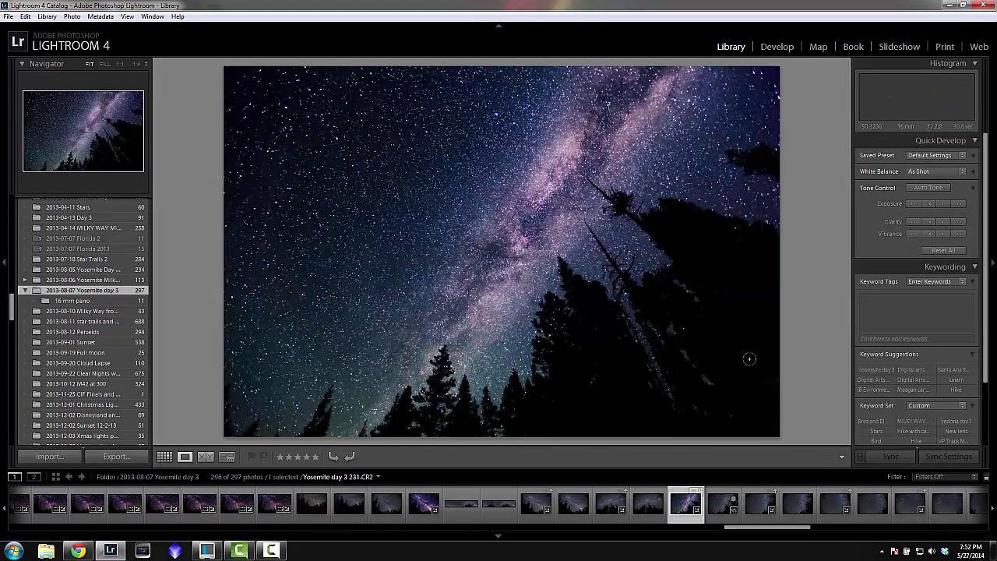
{"action": "left_click", "coordinate": [772, 46]}
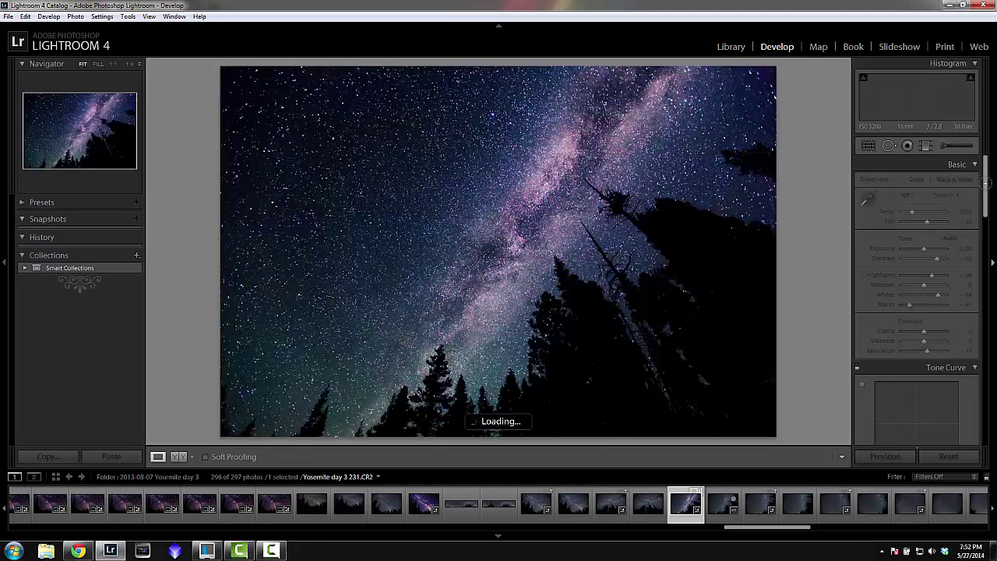
Check the Split Toning highlight and shadow colours of the Yosemite day 3 231.CR2 photo
{"action": "left_click_drag", "start_coordinate": [982, 180], "coordinate": [980, 315]}
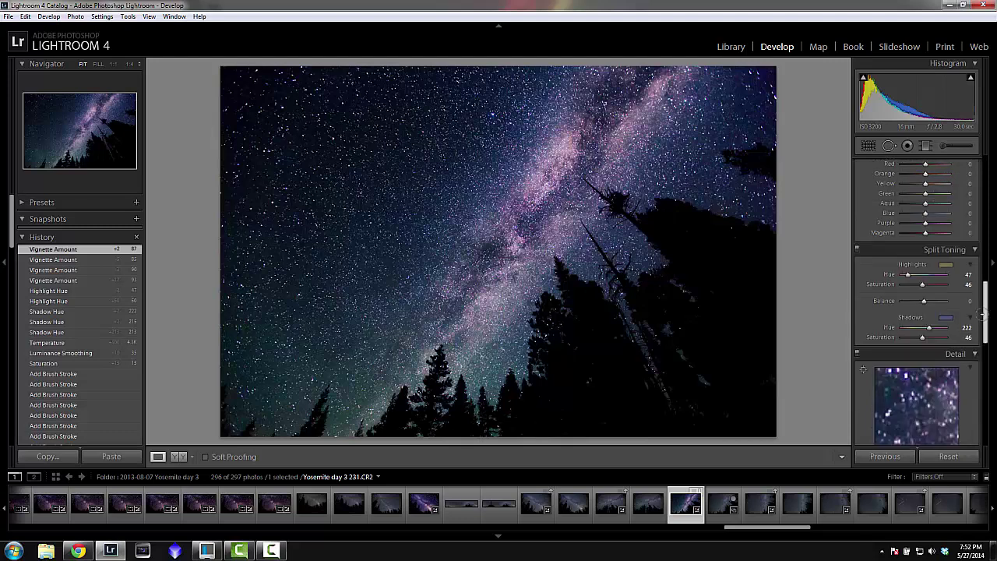
{"action": "left_click", "coordinate": [943, 263]}
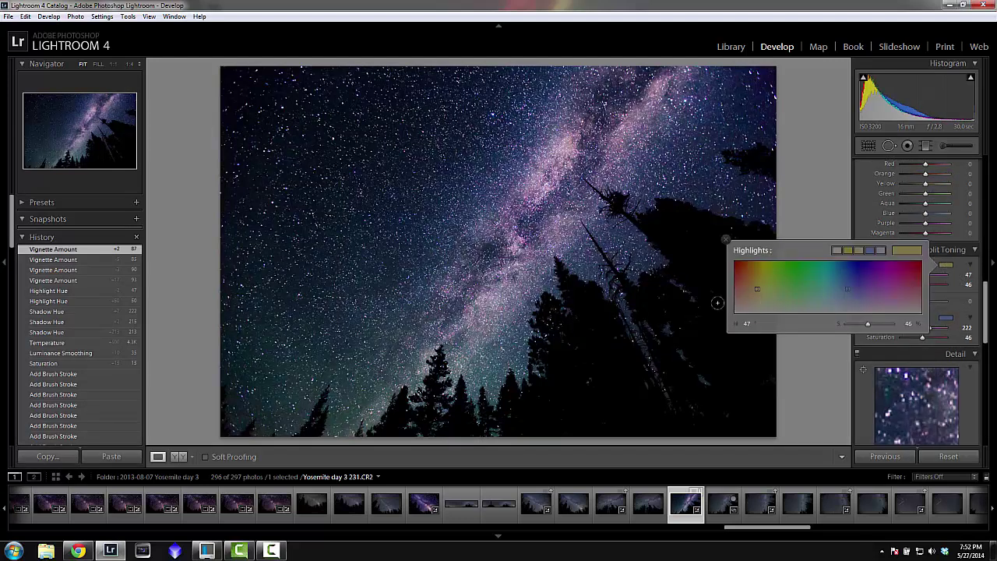
{"action": "left_click", "coordinate": [723, 236]}
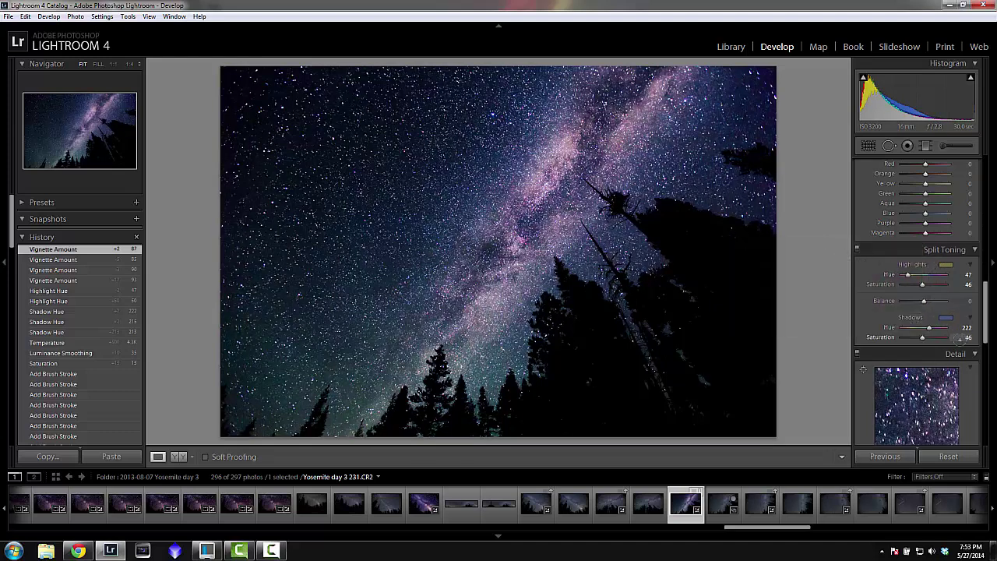
{"action": "left_click", "coordinate": [945, 317]}
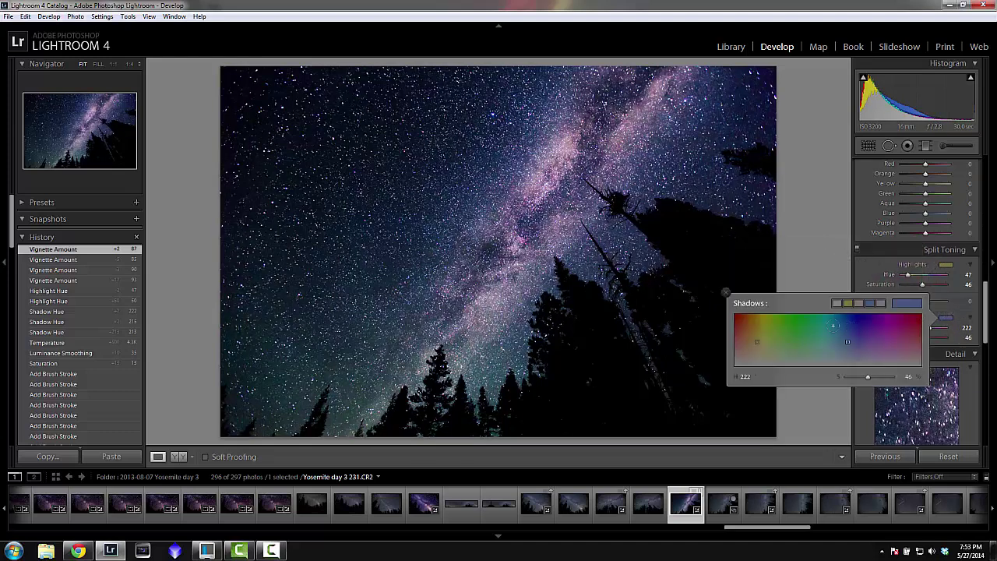
{"action": "left_click", "coordinate": [723, 290]}
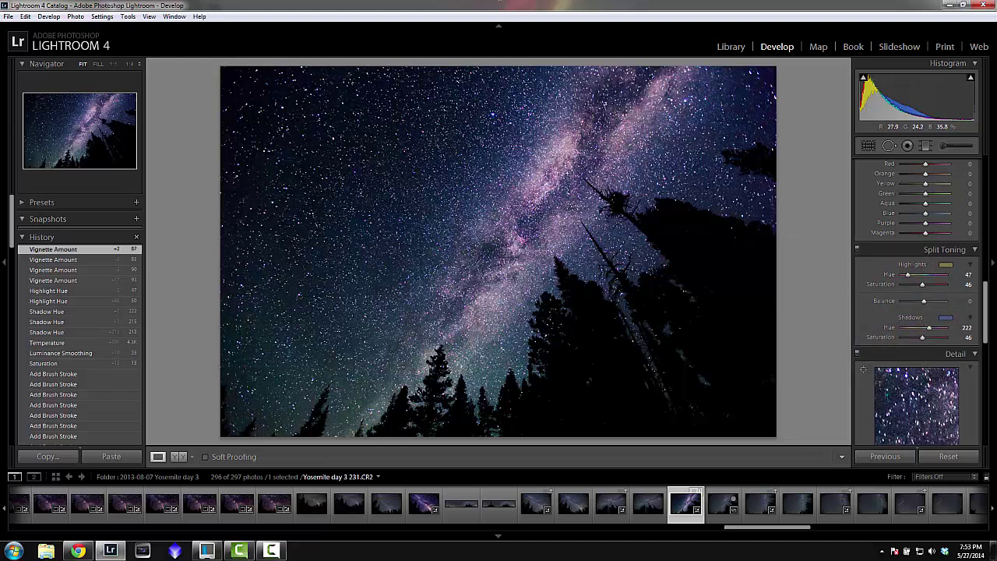
Try split toning with highlights at hue 300, saturation 28 and shadows at hue 305, saturation 0, reverting to the latest Vignette Amount state
{"action": "left_click", "coordinate": [945, 264]}
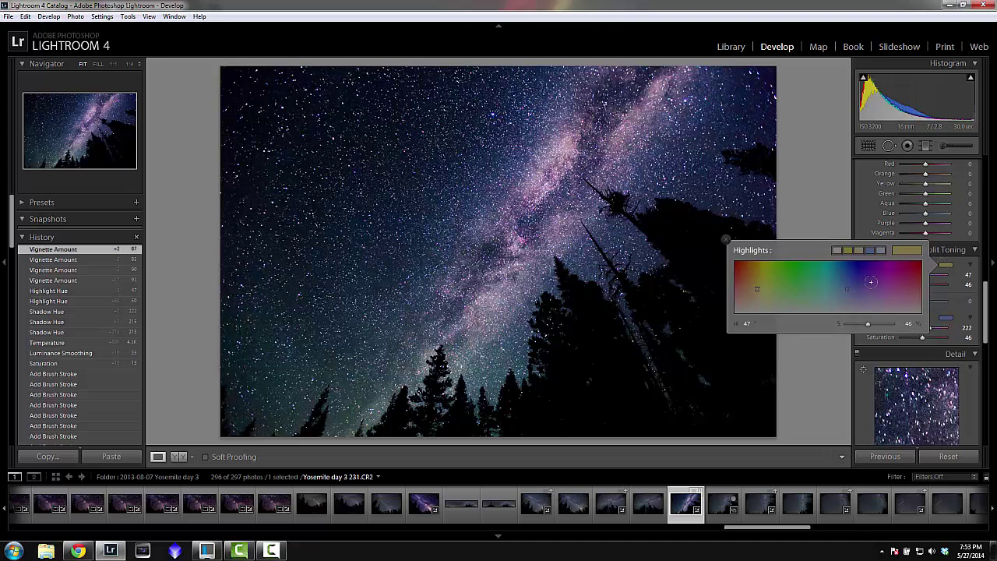
{"action": "left_click_drag", "start_coordinate": [882, 291], "coordinate": [888, 297]}
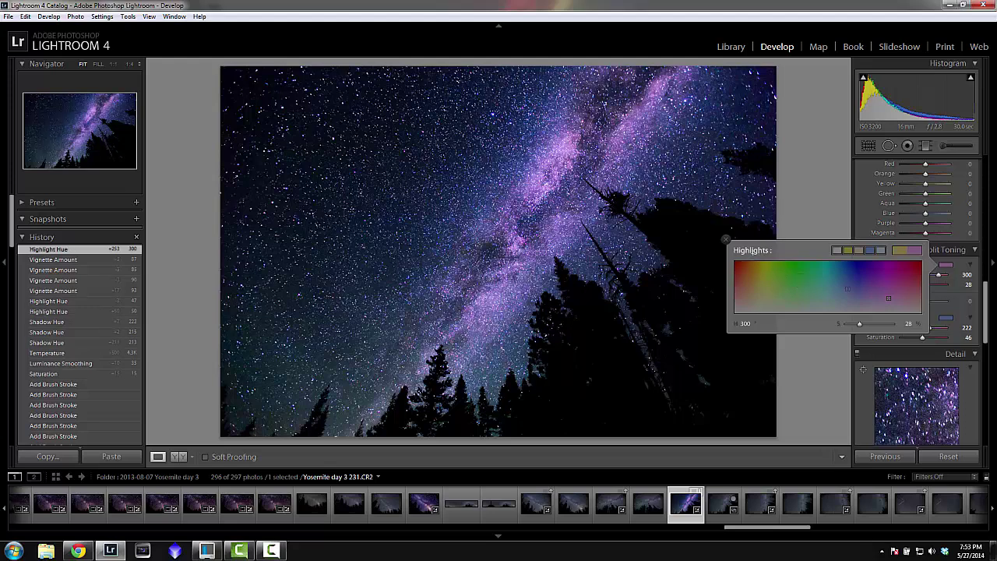
{"action": "left_click", "coordinate": [726, 238]}
{"action": "left_click", "coordinate": [938, 313]}
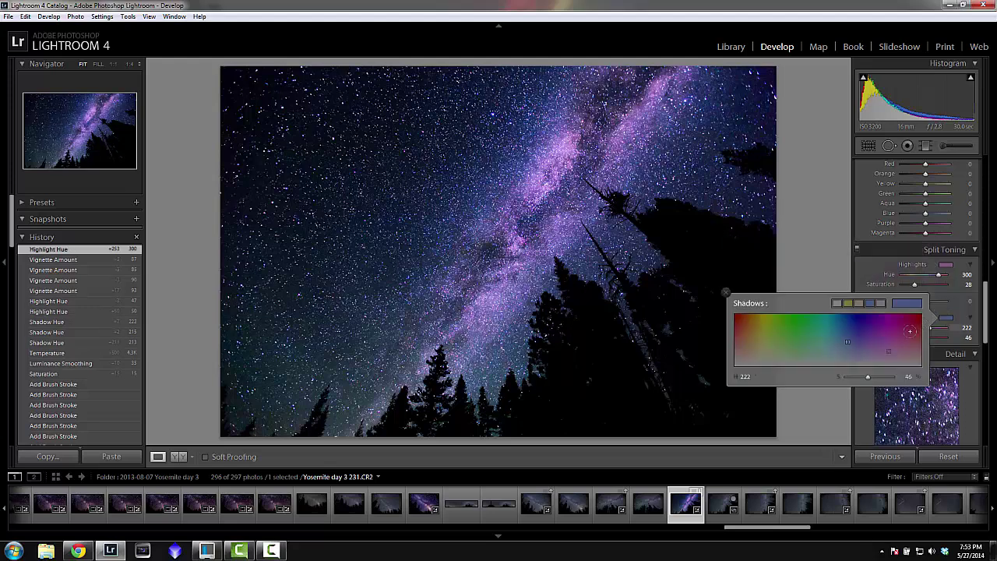
{"action": "left_click_drag", "start_coordinate": [884, 352], "coordinate": [890, 365]}
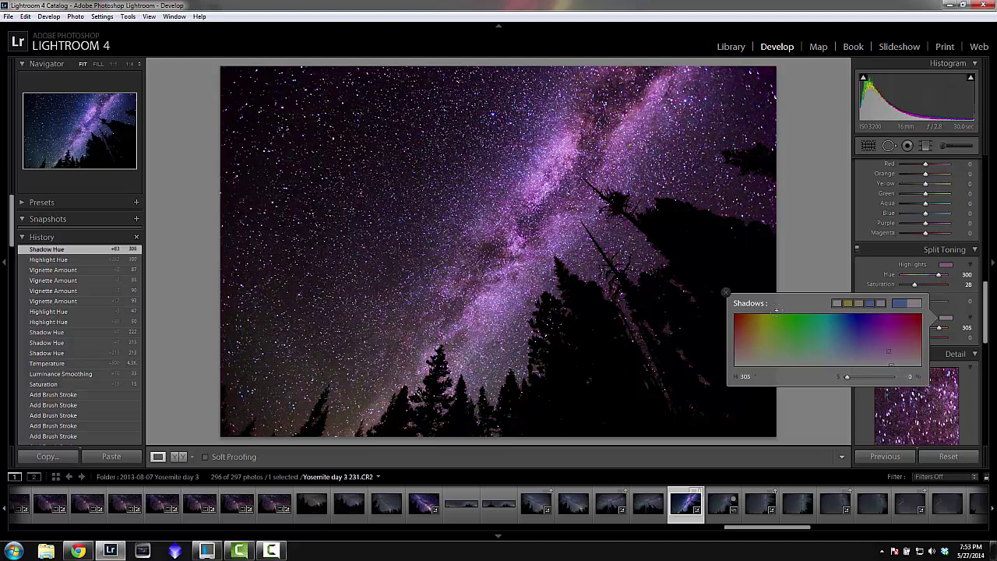
{"action": "left_click", "coordinate": [725, 293]}
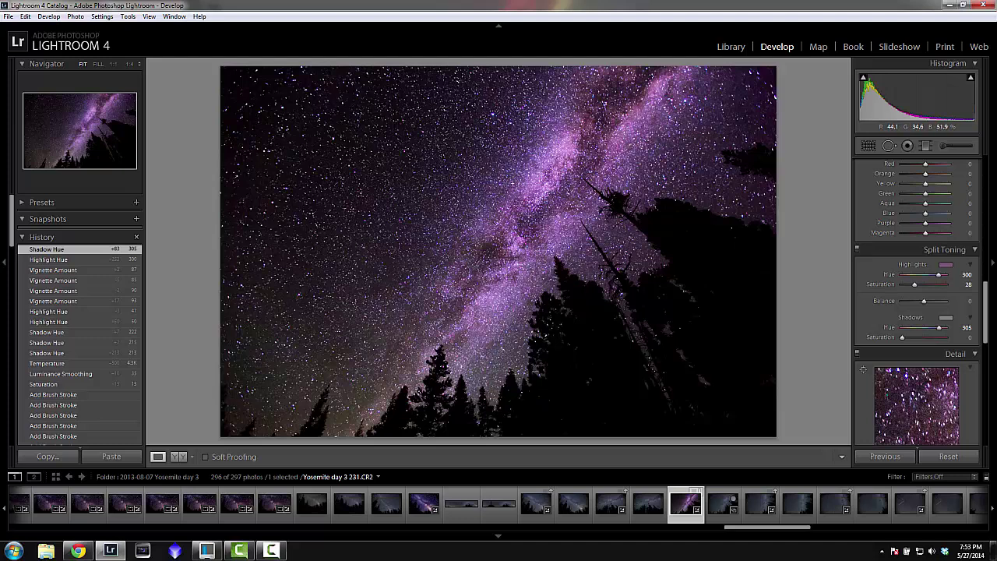
{"action": "left_click", "coordinate": [95, 268]}
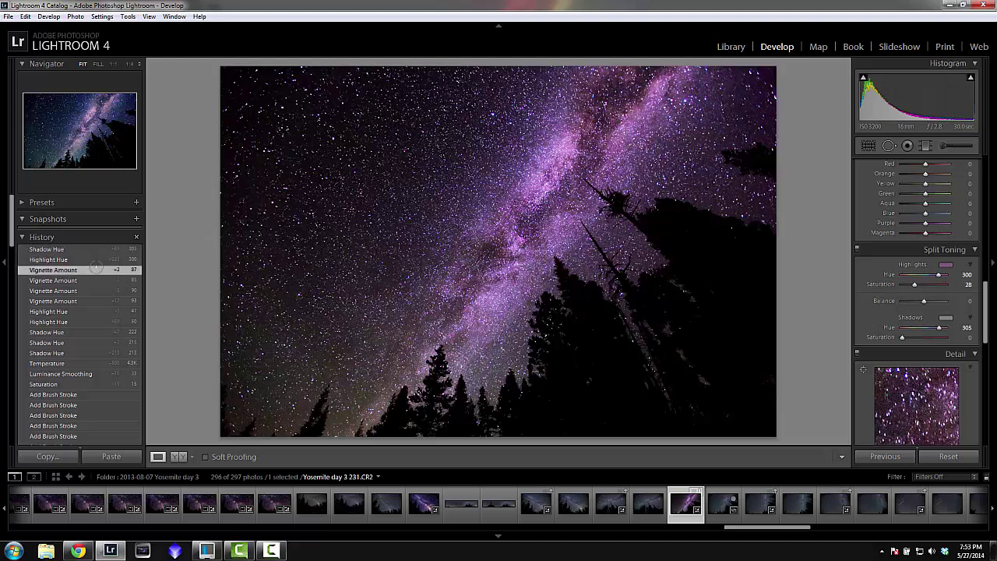